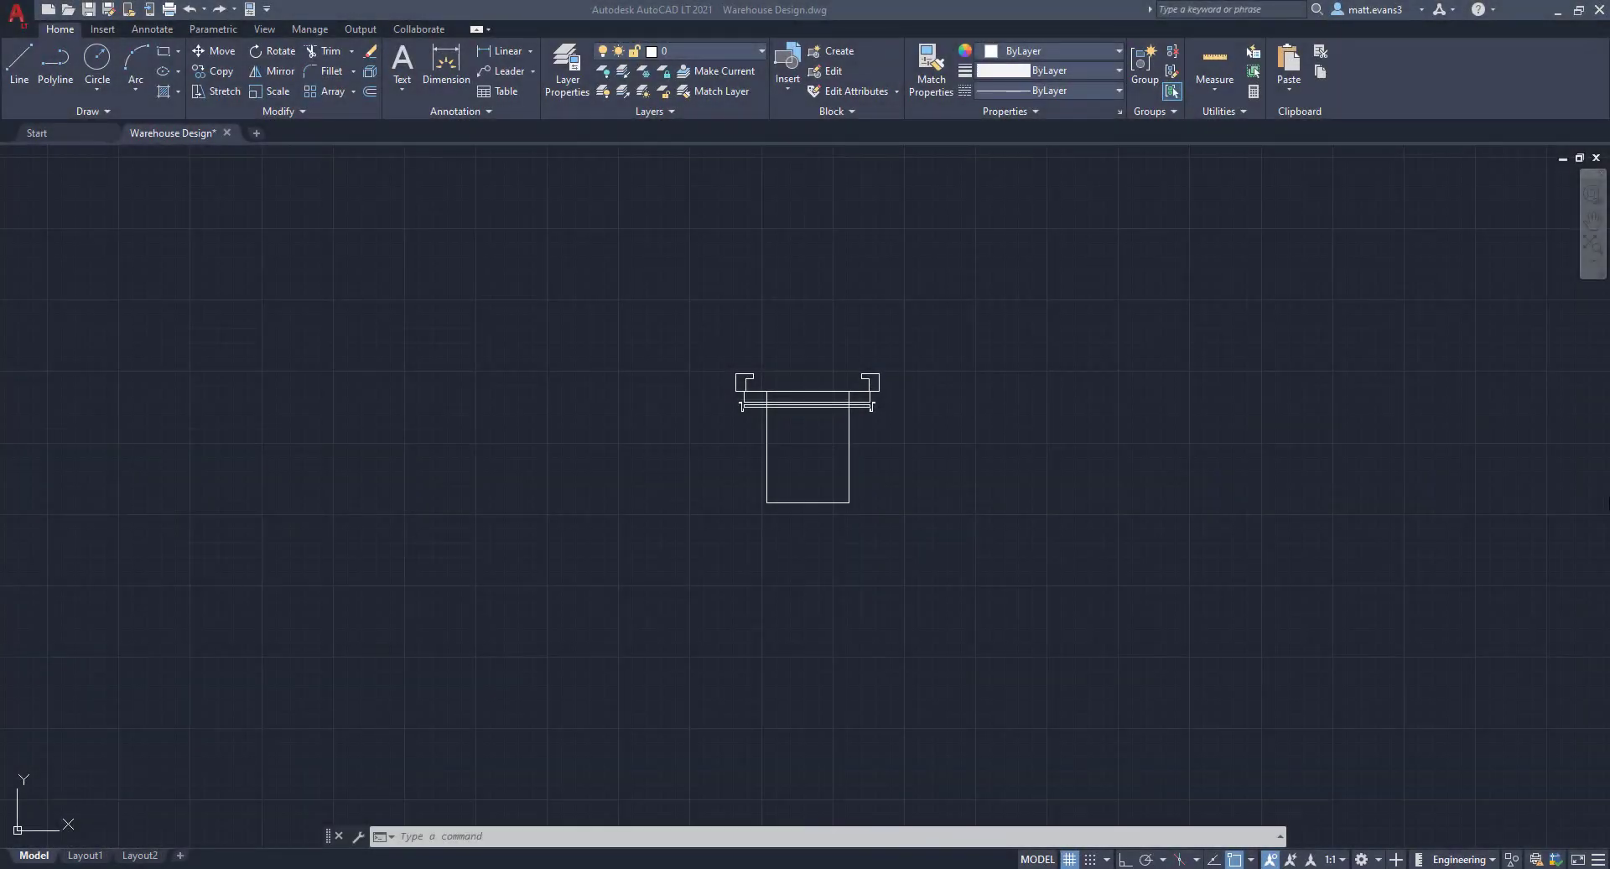
Window-select the left L-shaped wall stub of the dock door
scroll(411, 545, "down", 8)
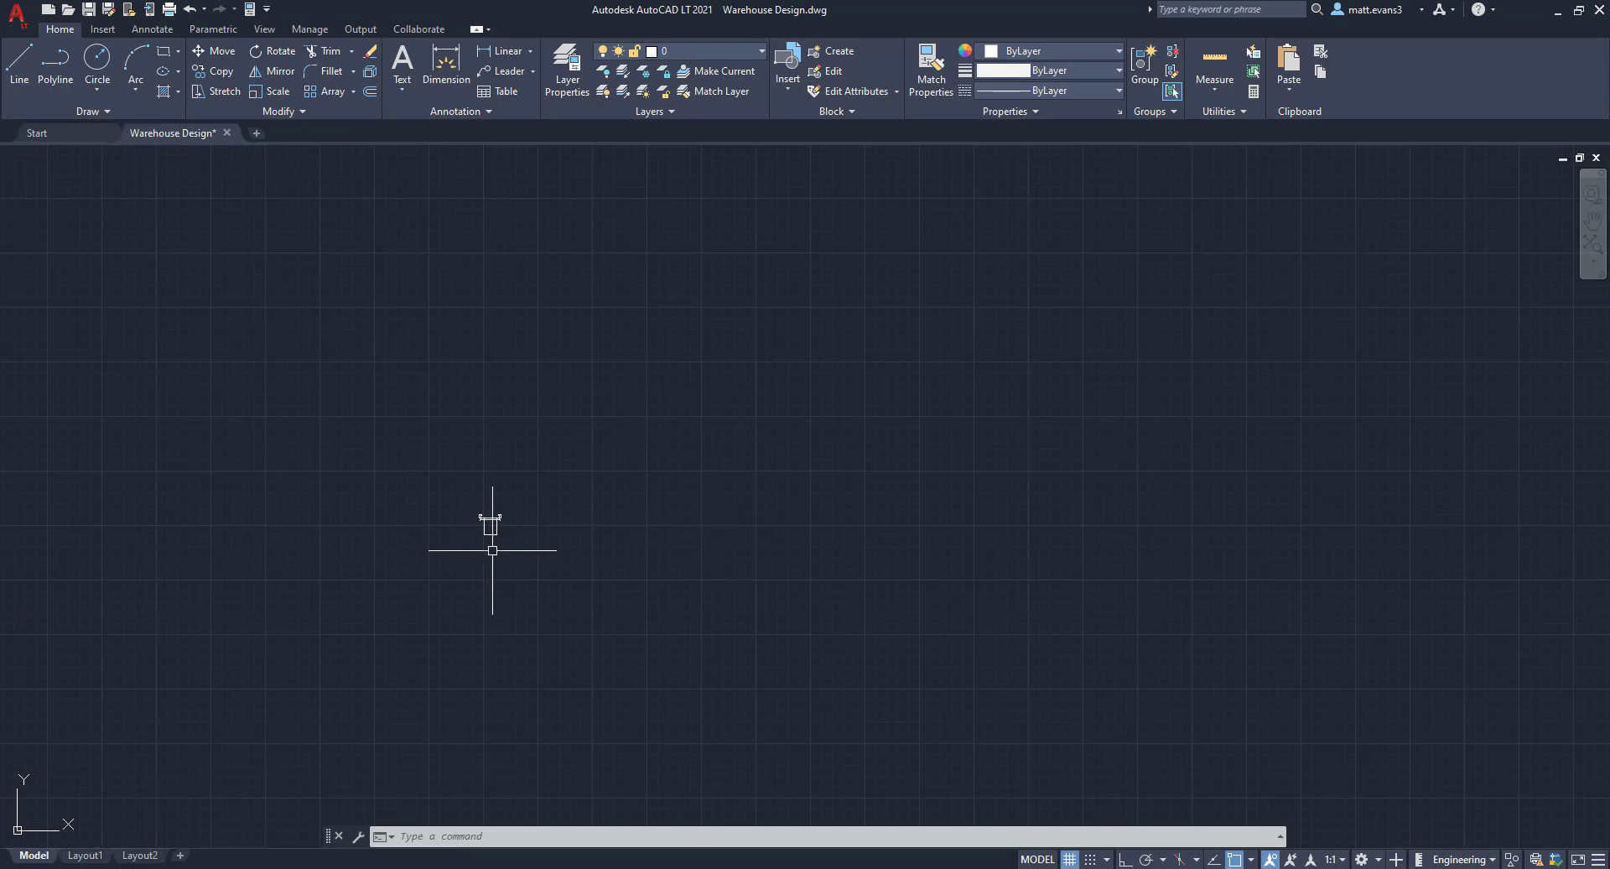
scroll(489, 545, "up", 8)
middle_click_drag(582, 403, 586, 520)
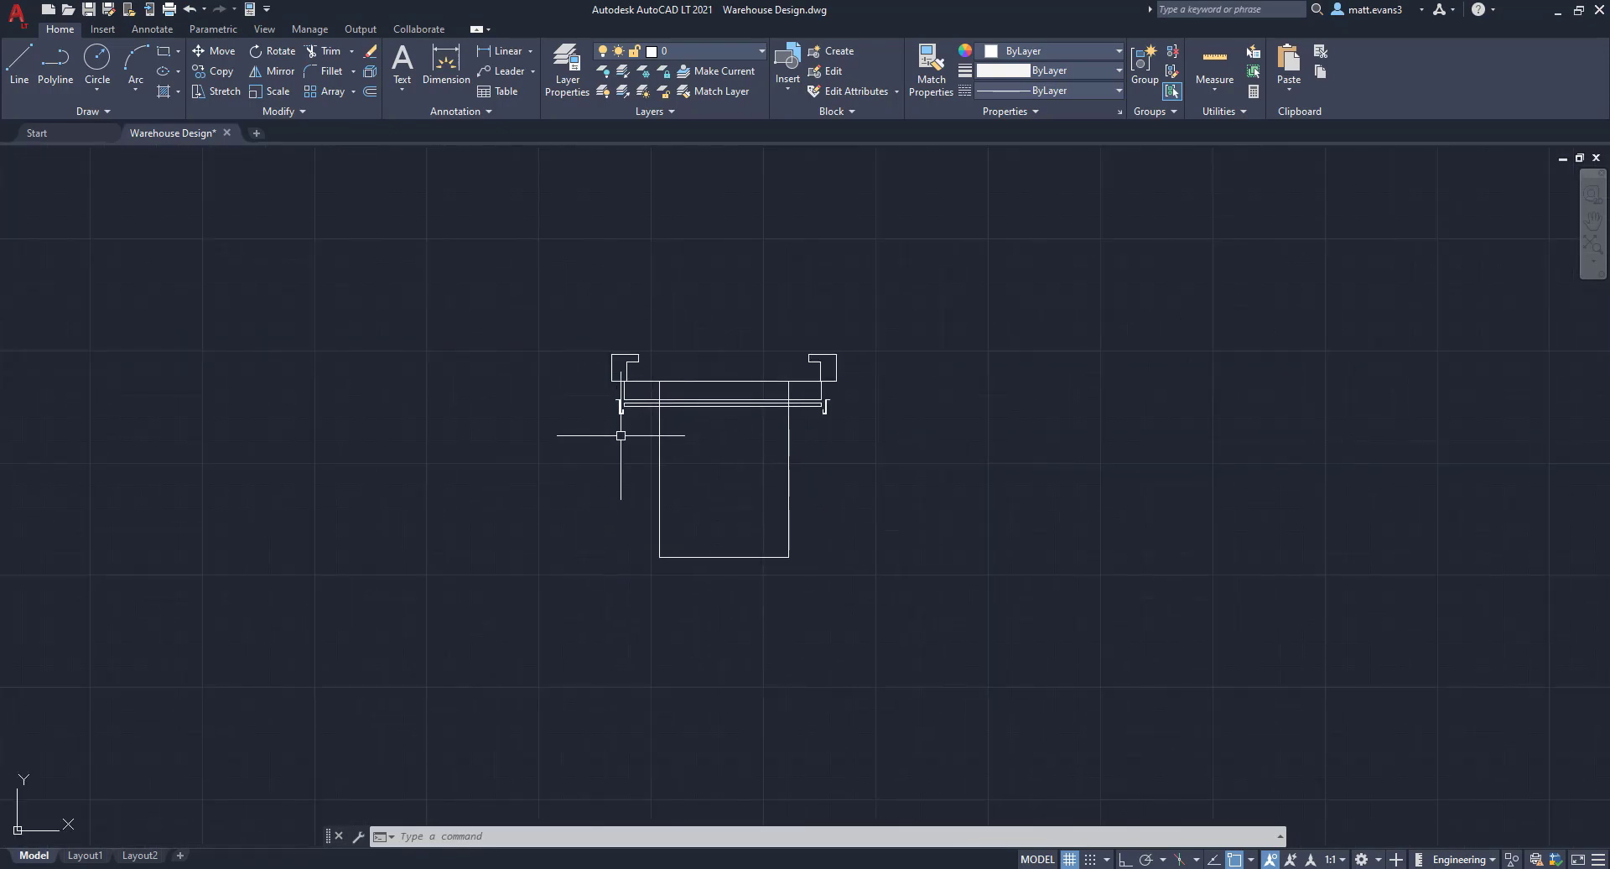
scroll(618, 432, "up", 10)
middle_click_drag(619, 432, 612, 600)
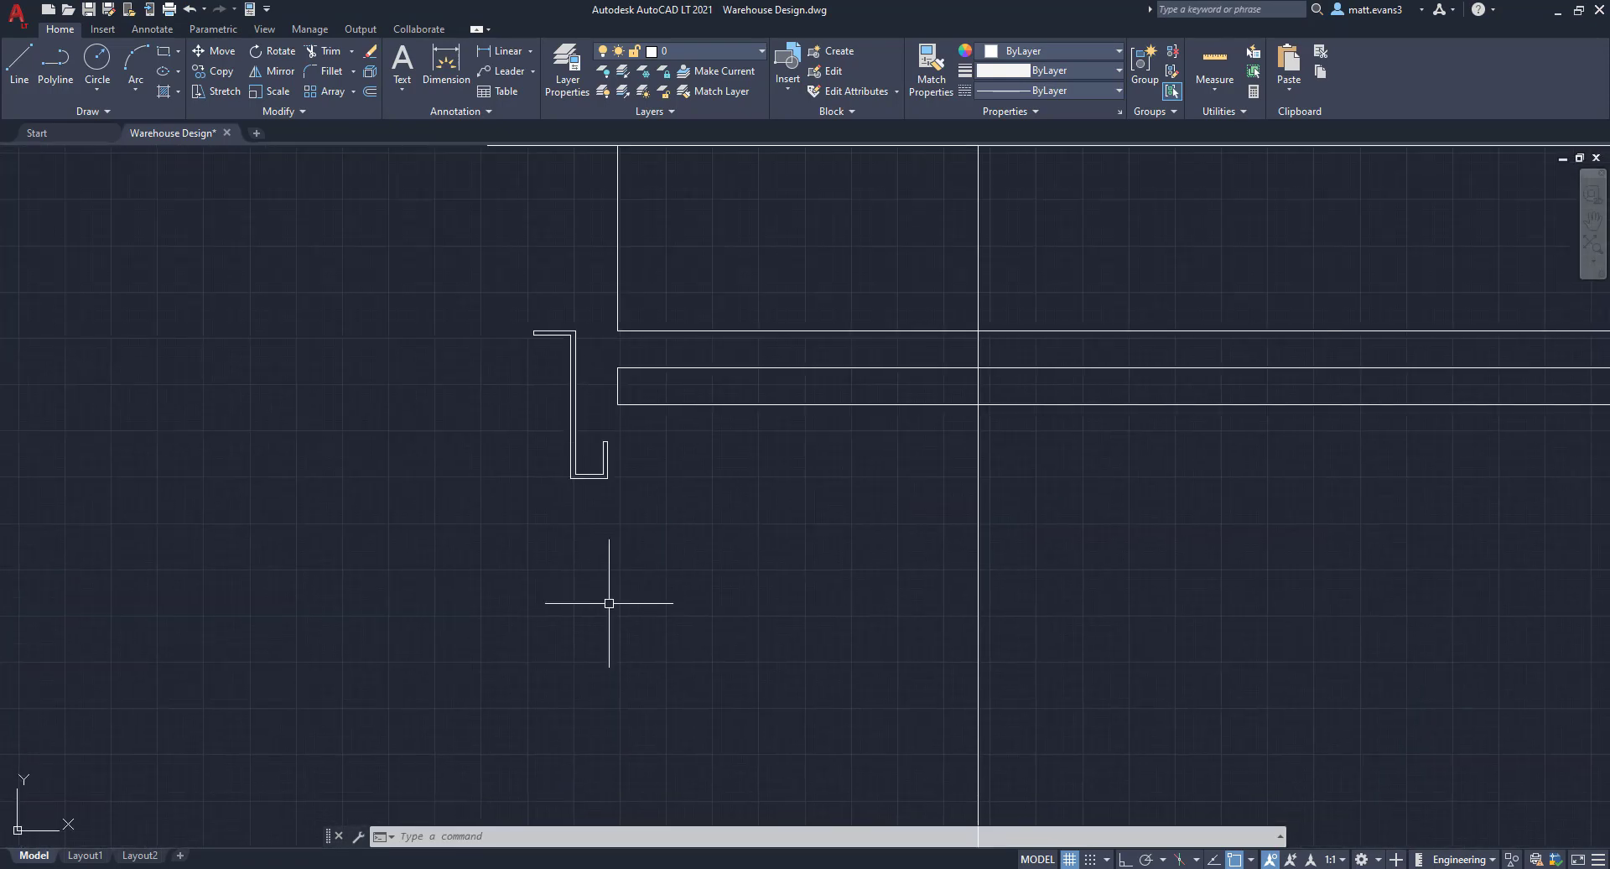
left_click(625, 505)
left_click(514, 436)
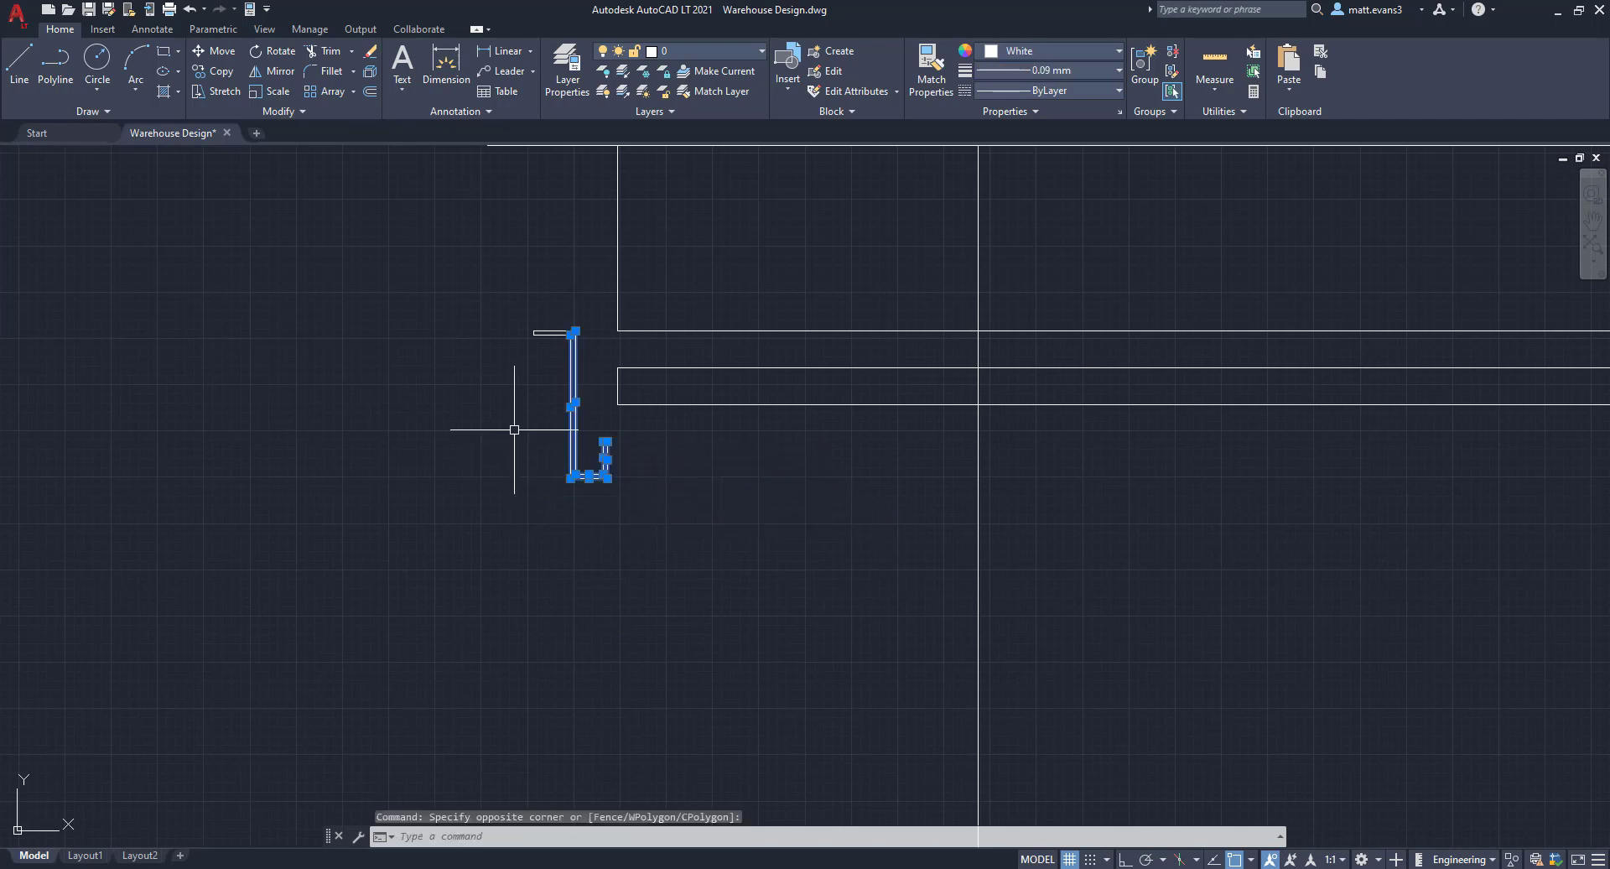
left_click(493, 292)
left_click(585, 375)
Add the right L-shaped wall and its top stub to the selection
scroll(969, 601, "down", 7)
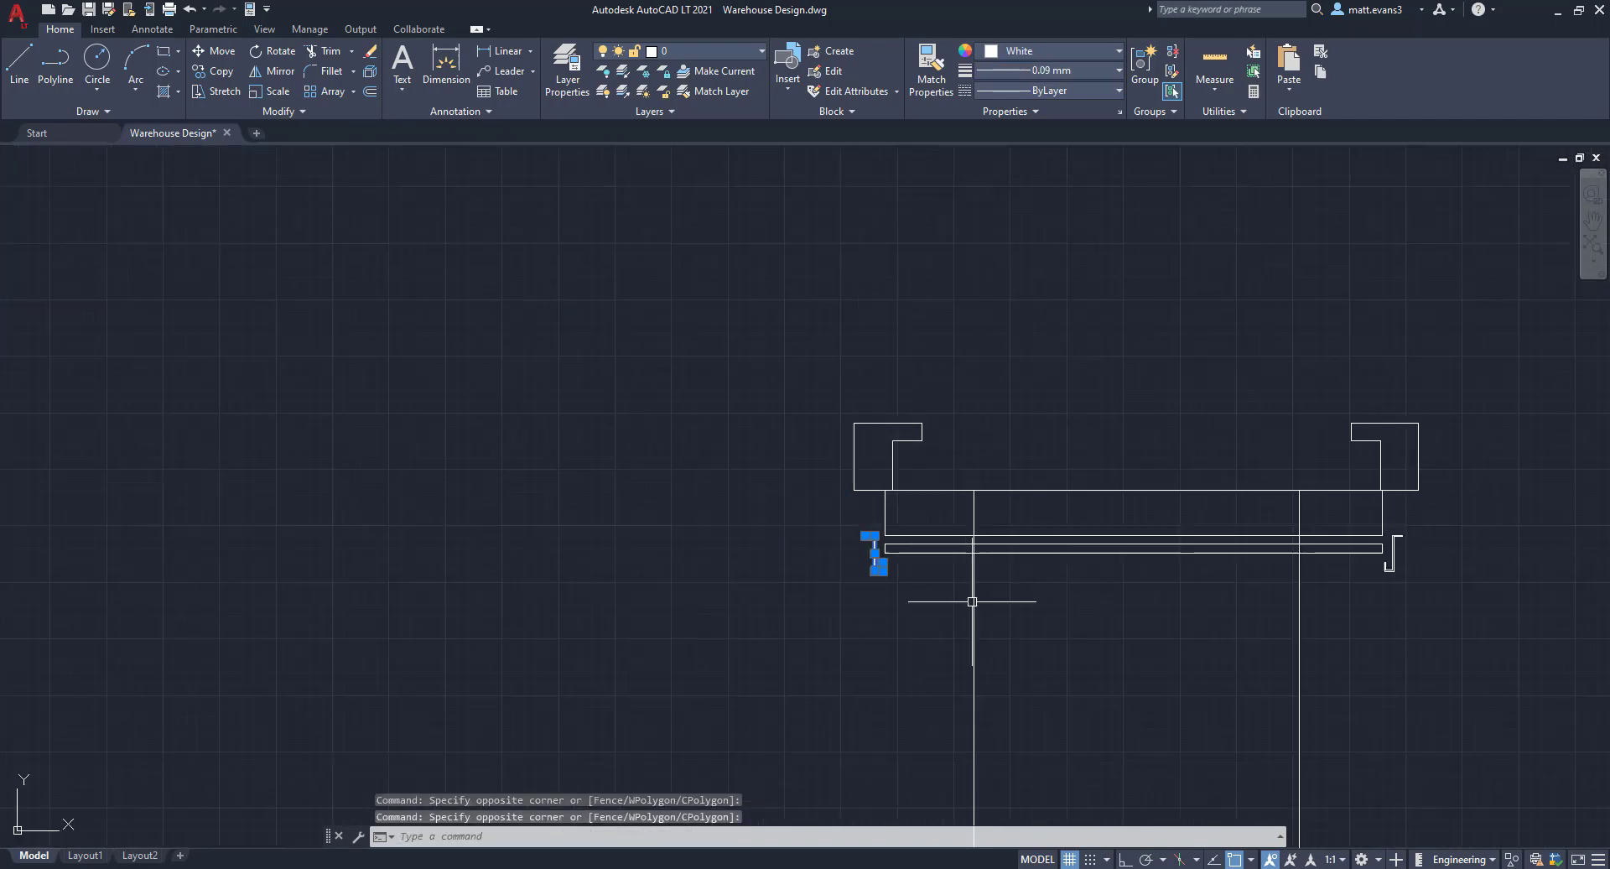
middle_click_drag(1301, 564, 1062, 564)
scroll(1057, 570, "up", 7)
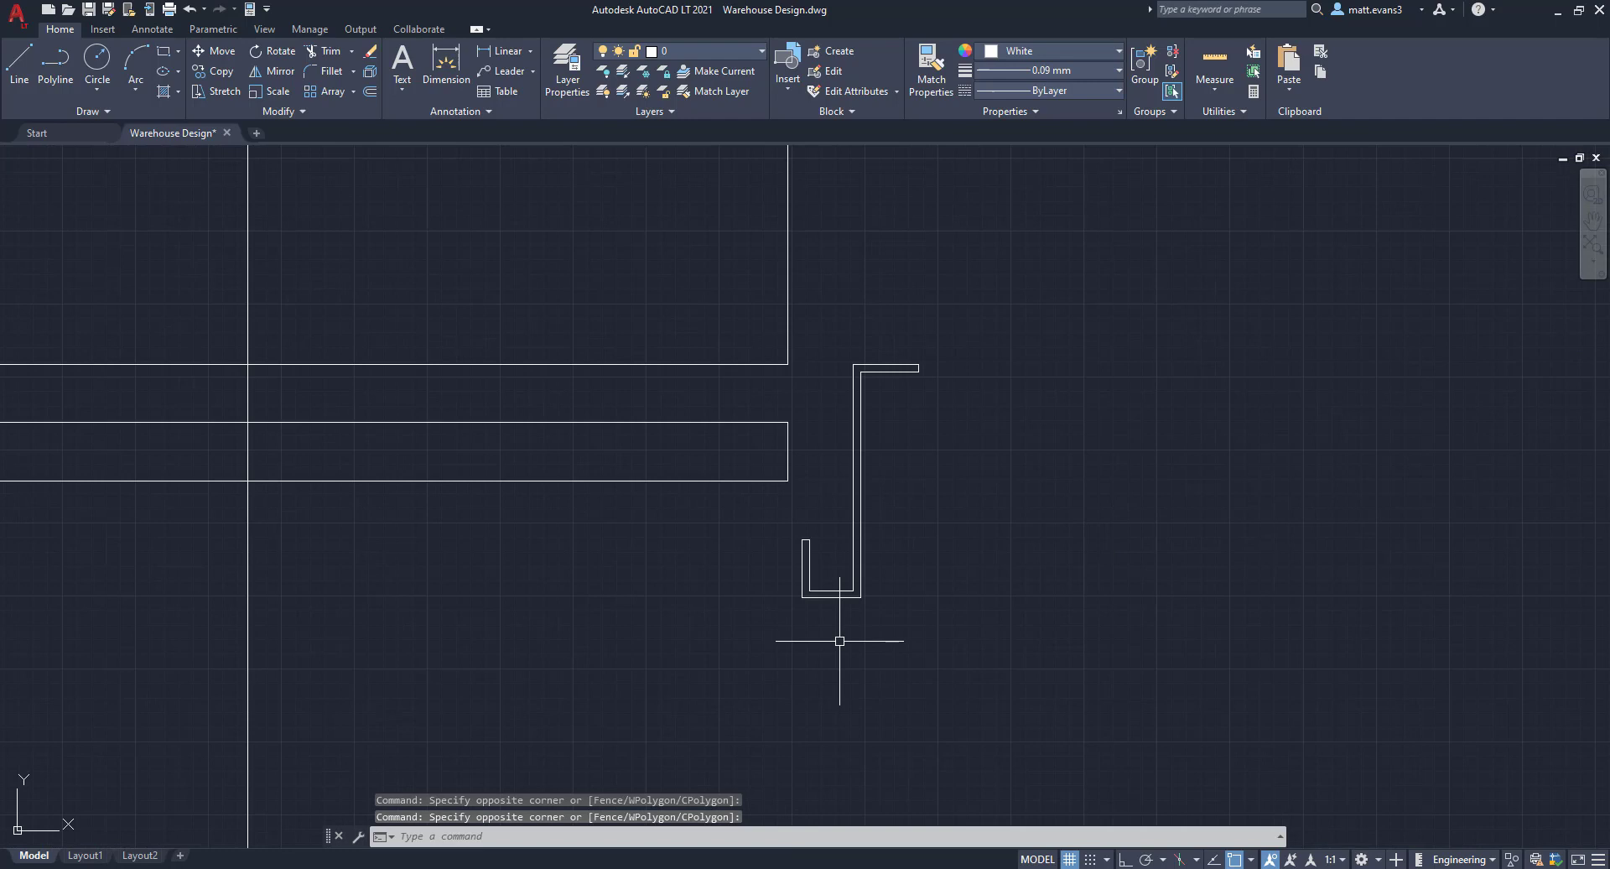
left_click(881, 647)
left_click(780, 529)
left_click(972, 396)
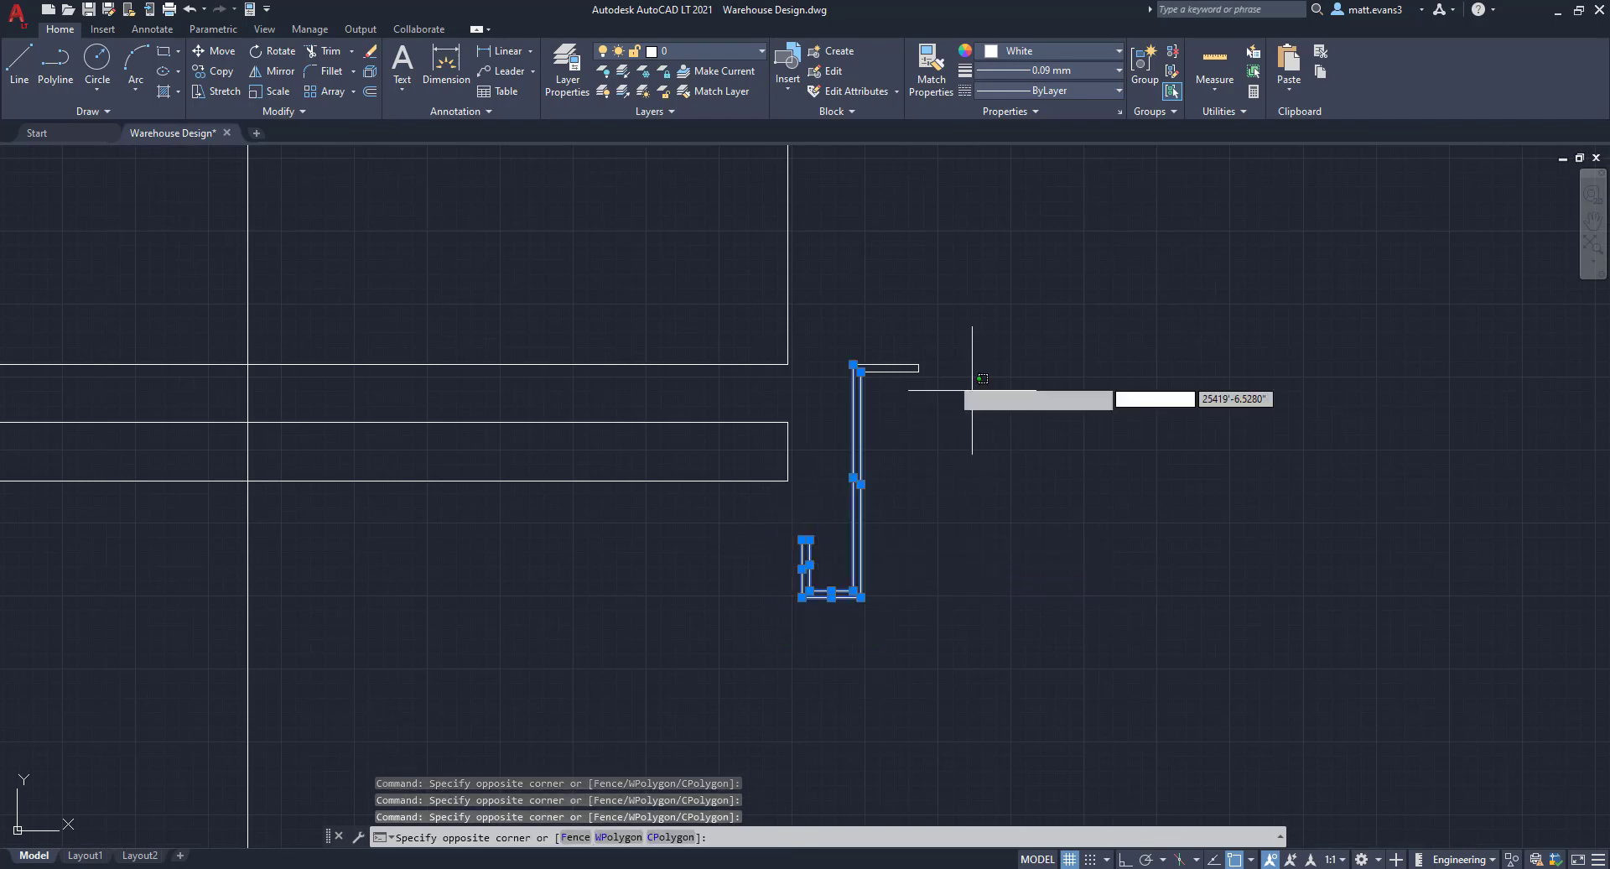
left_click(848, 345)
scroll(927, 539, "down", 2)
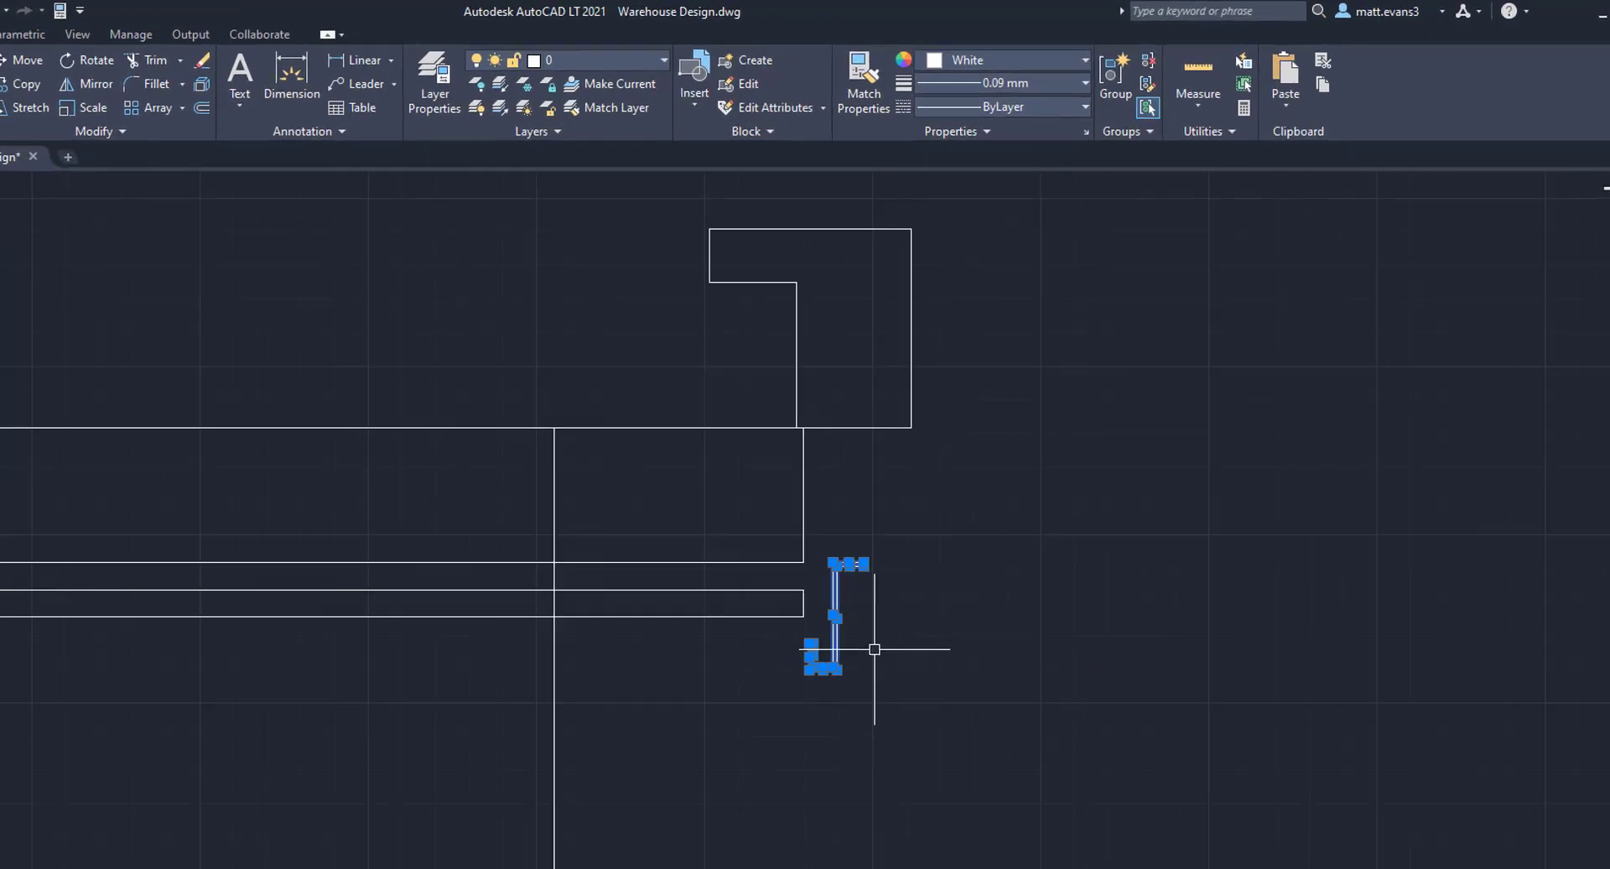
Set the selected wall pieces' colour to Yellow and clear the selection
left_click(1049, 50)
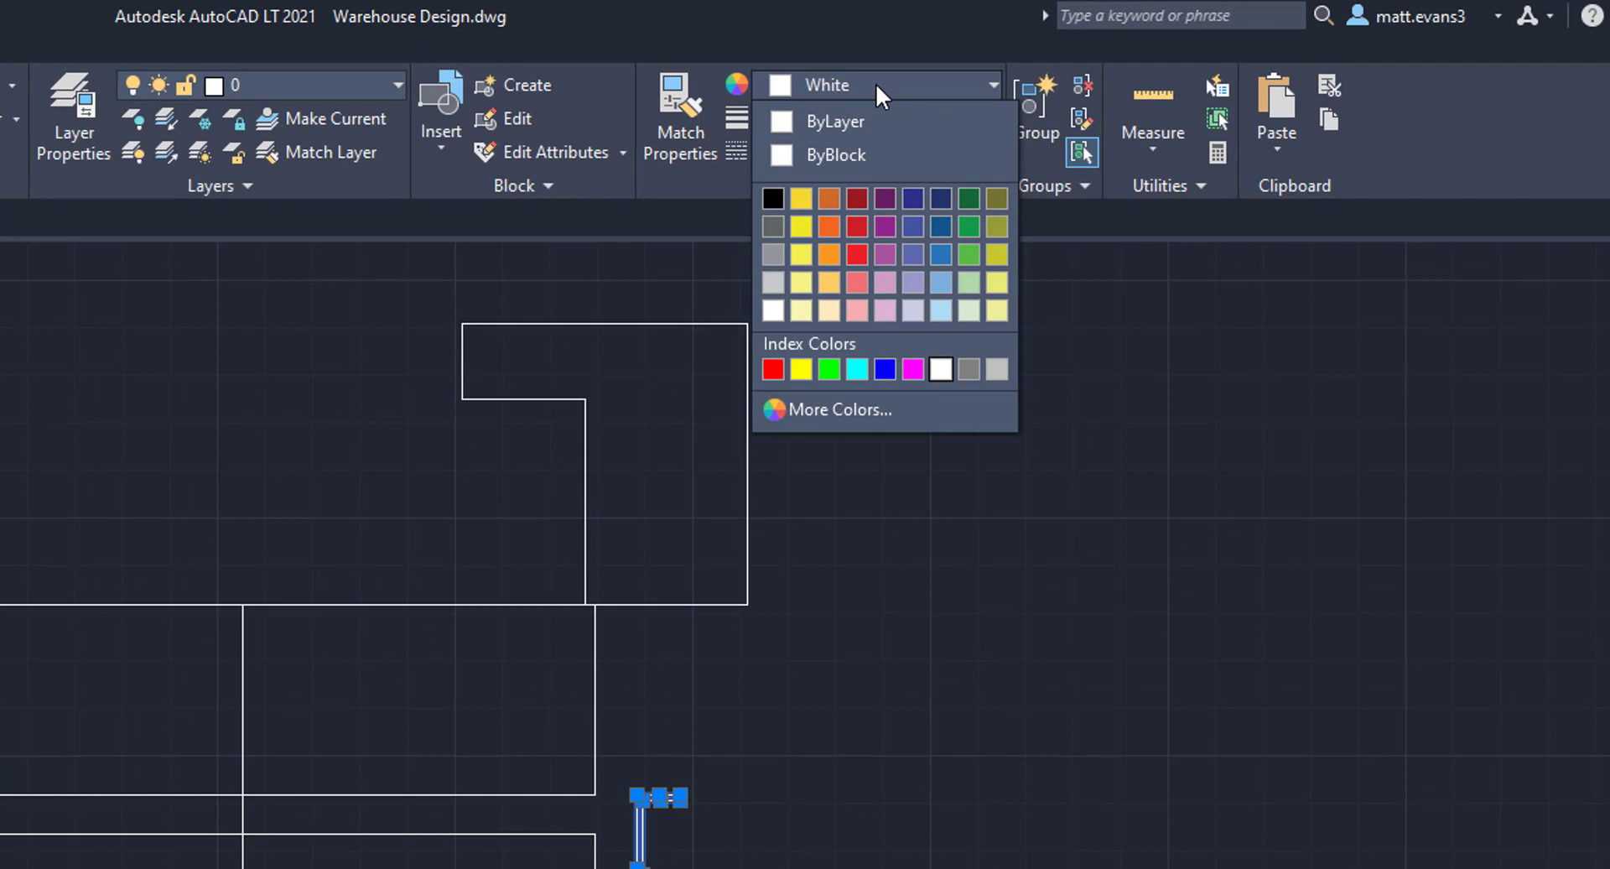
left_click(801, 367)
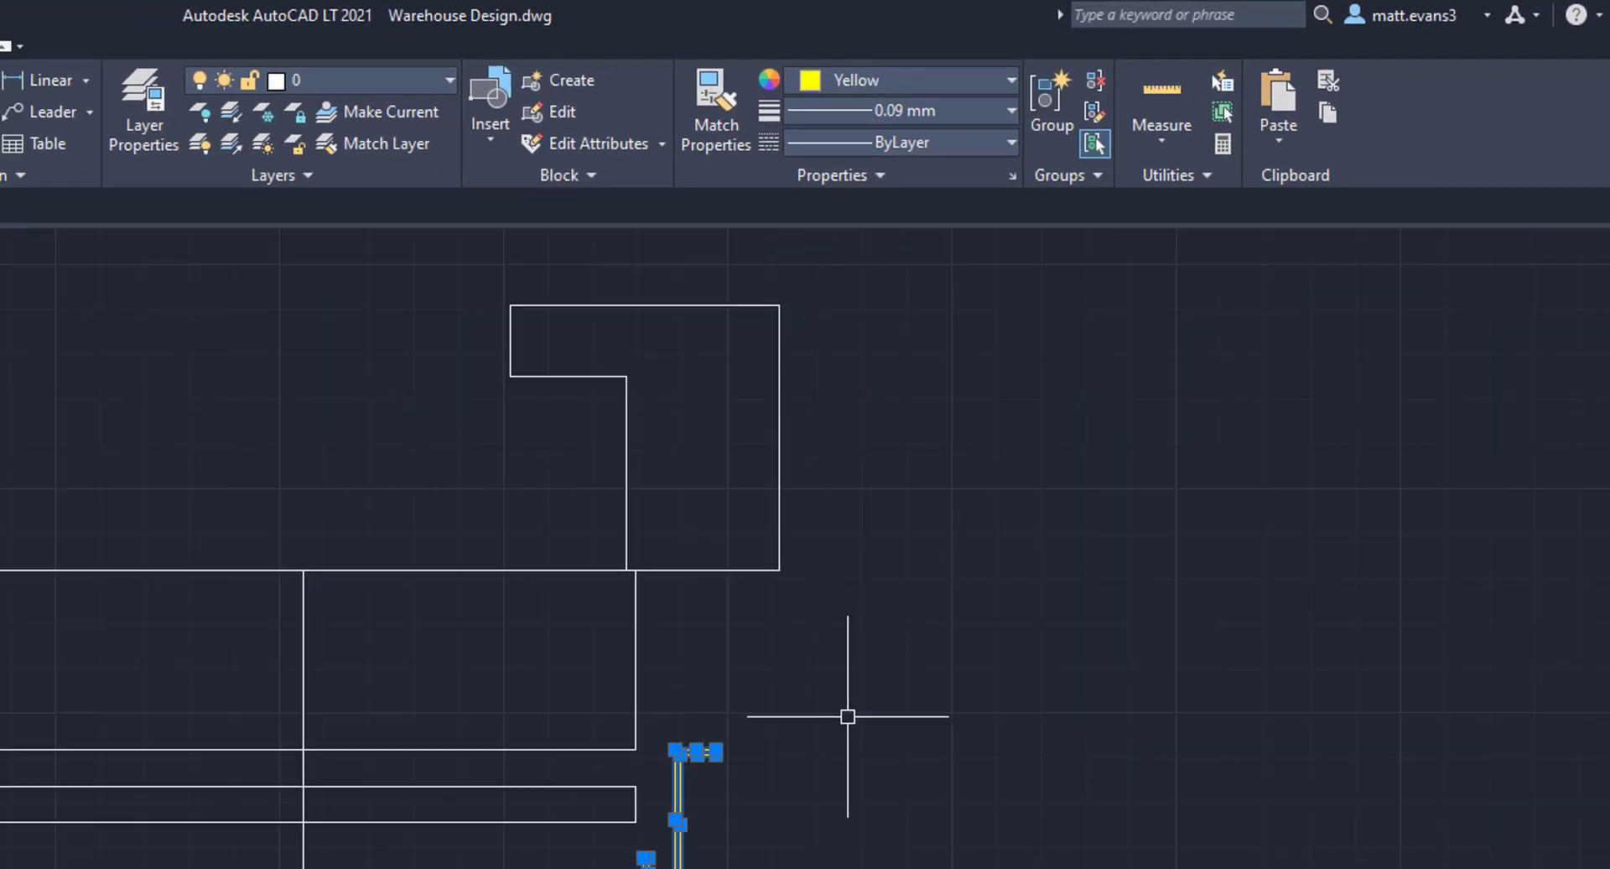
key("Escape")
scroll(848, 716, "down", 4)
scroll(978, 647, "up", 2)
middle_click_drag(978, 648, 1006, 460)
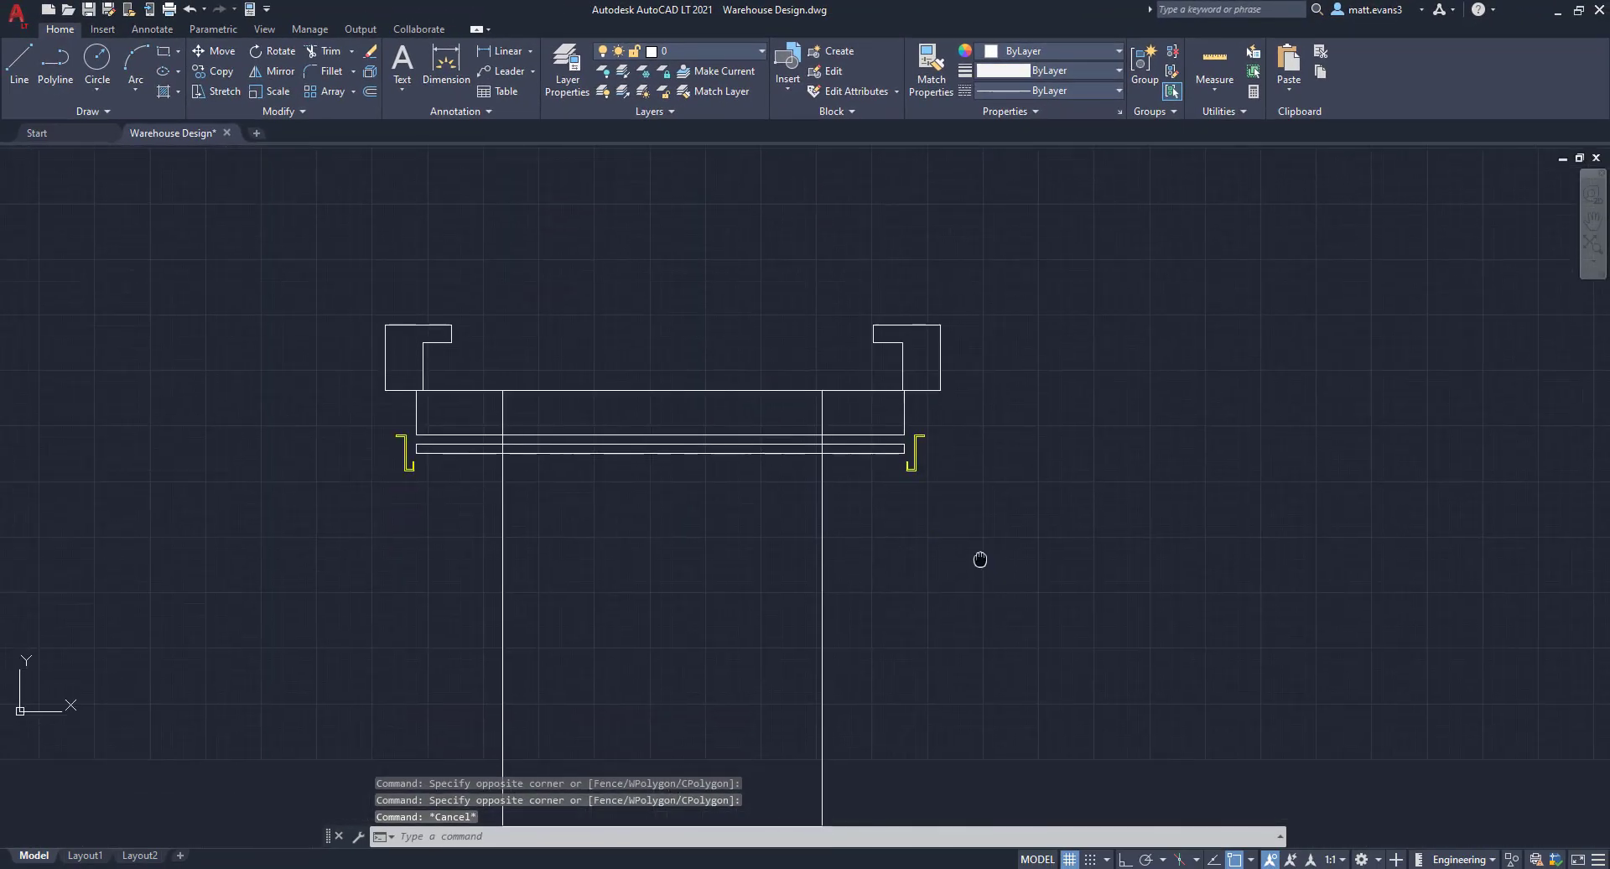
Rotate the entire dock door symbol 270° about a picked base point
scroll(1006, 459, "down", 2)
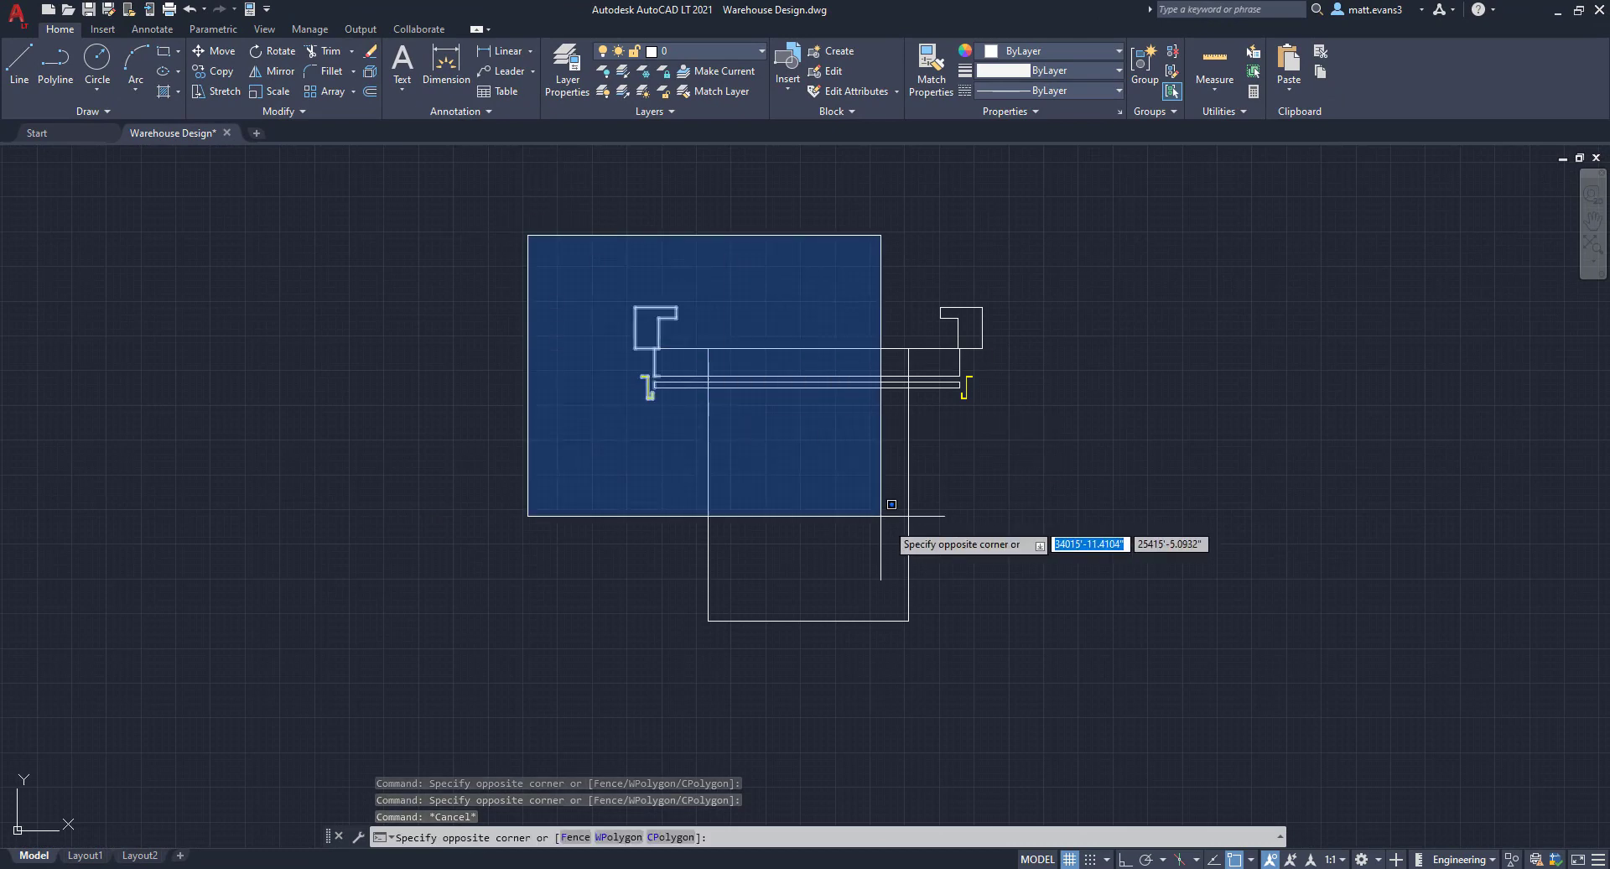
left_click(1046, 686)
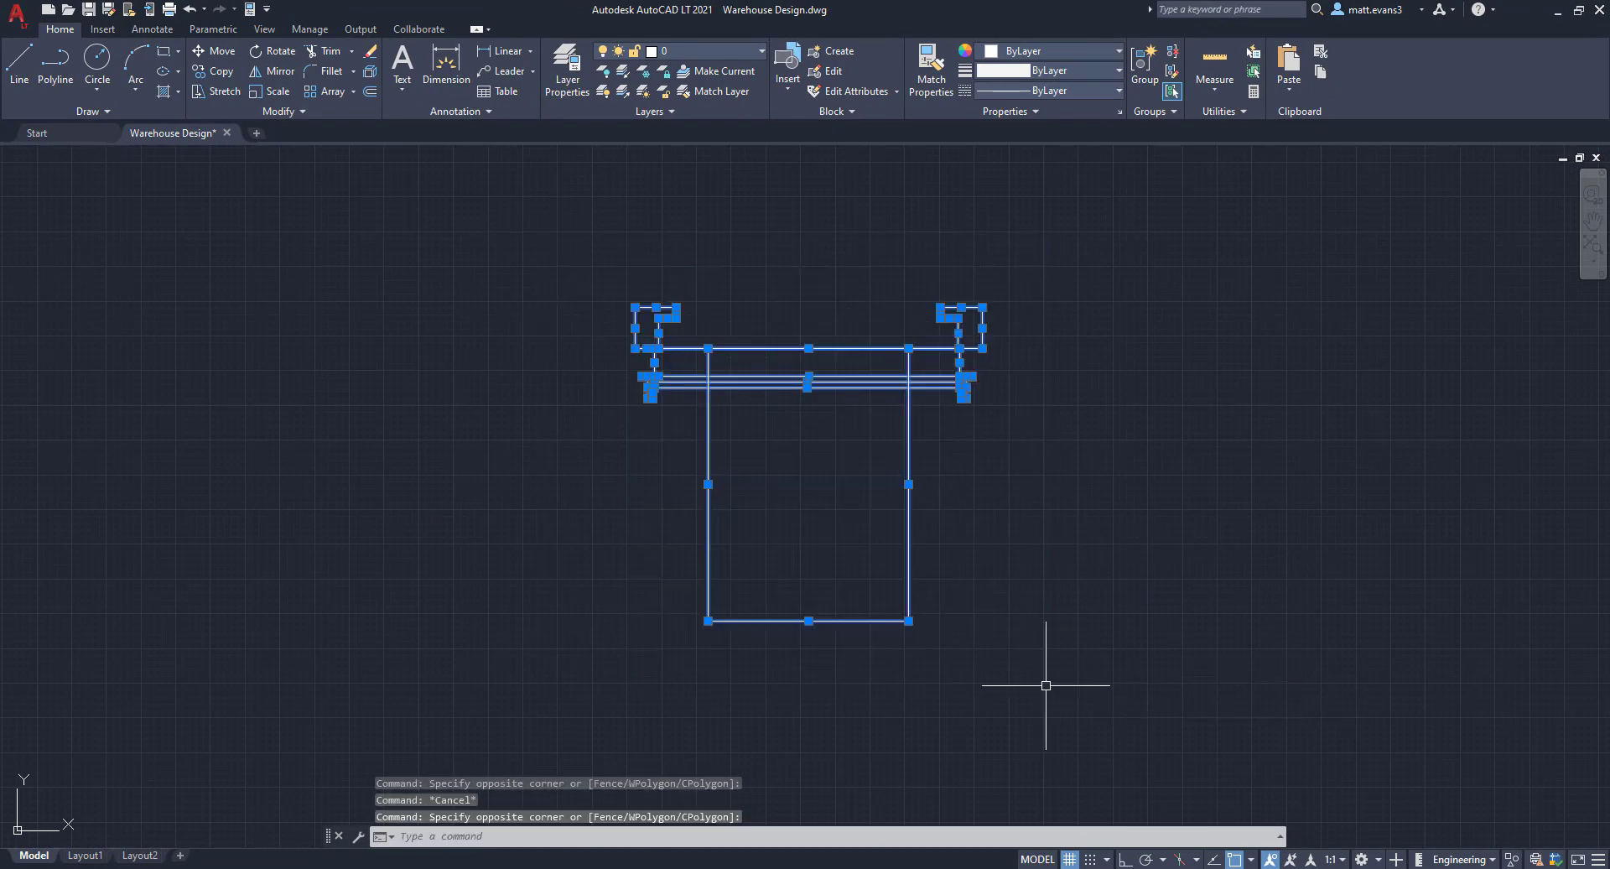
right_click(1021, 519)
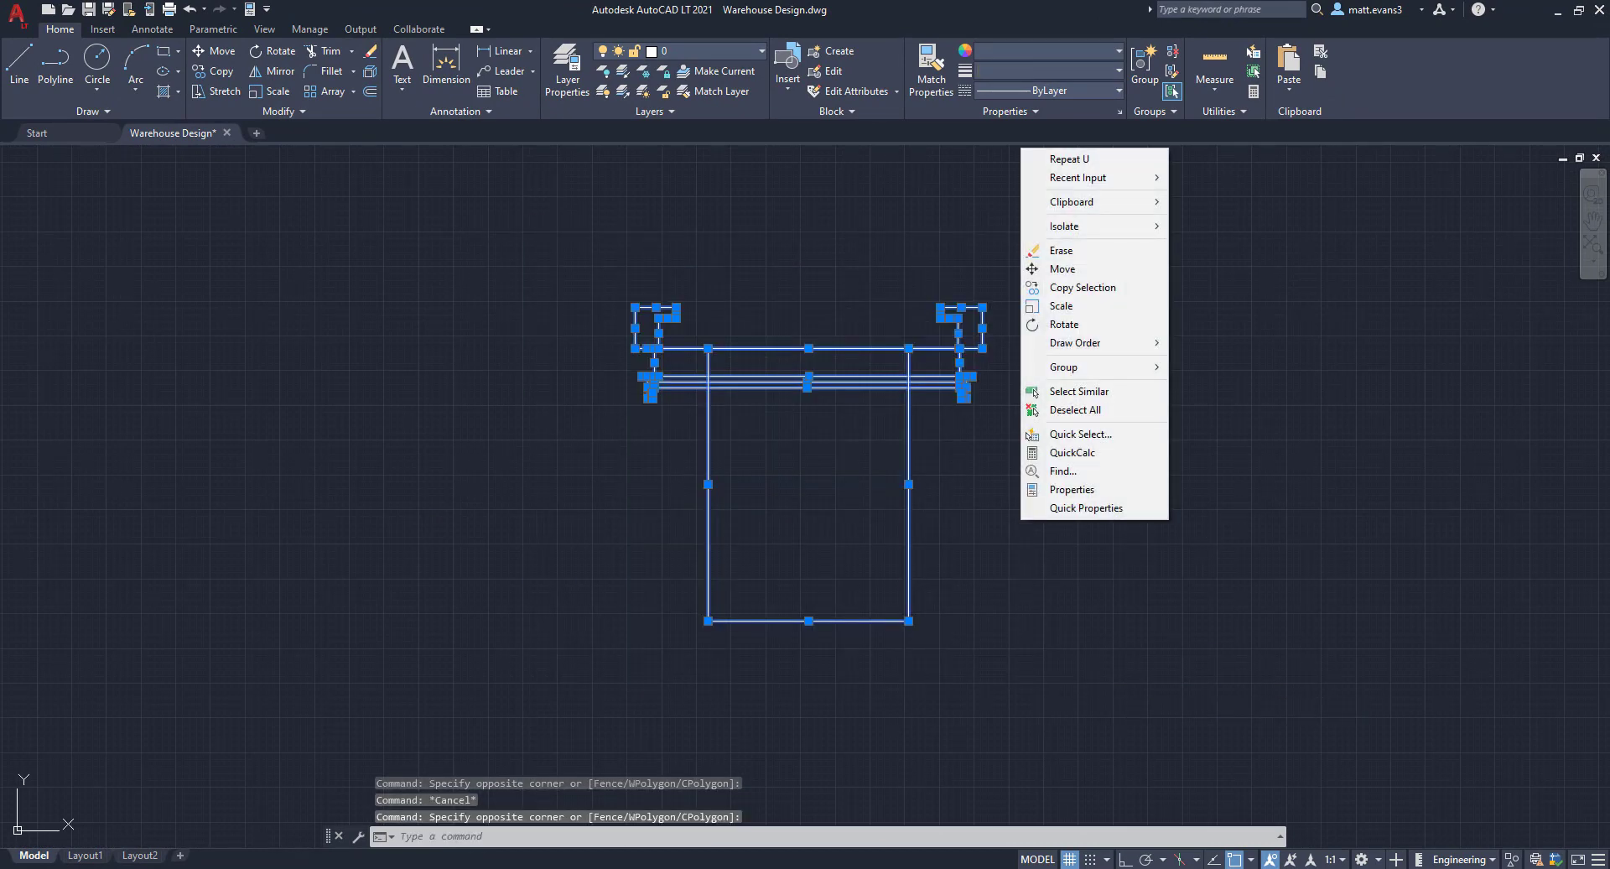
left_click(1064, 325)
left_click(1034, 480)
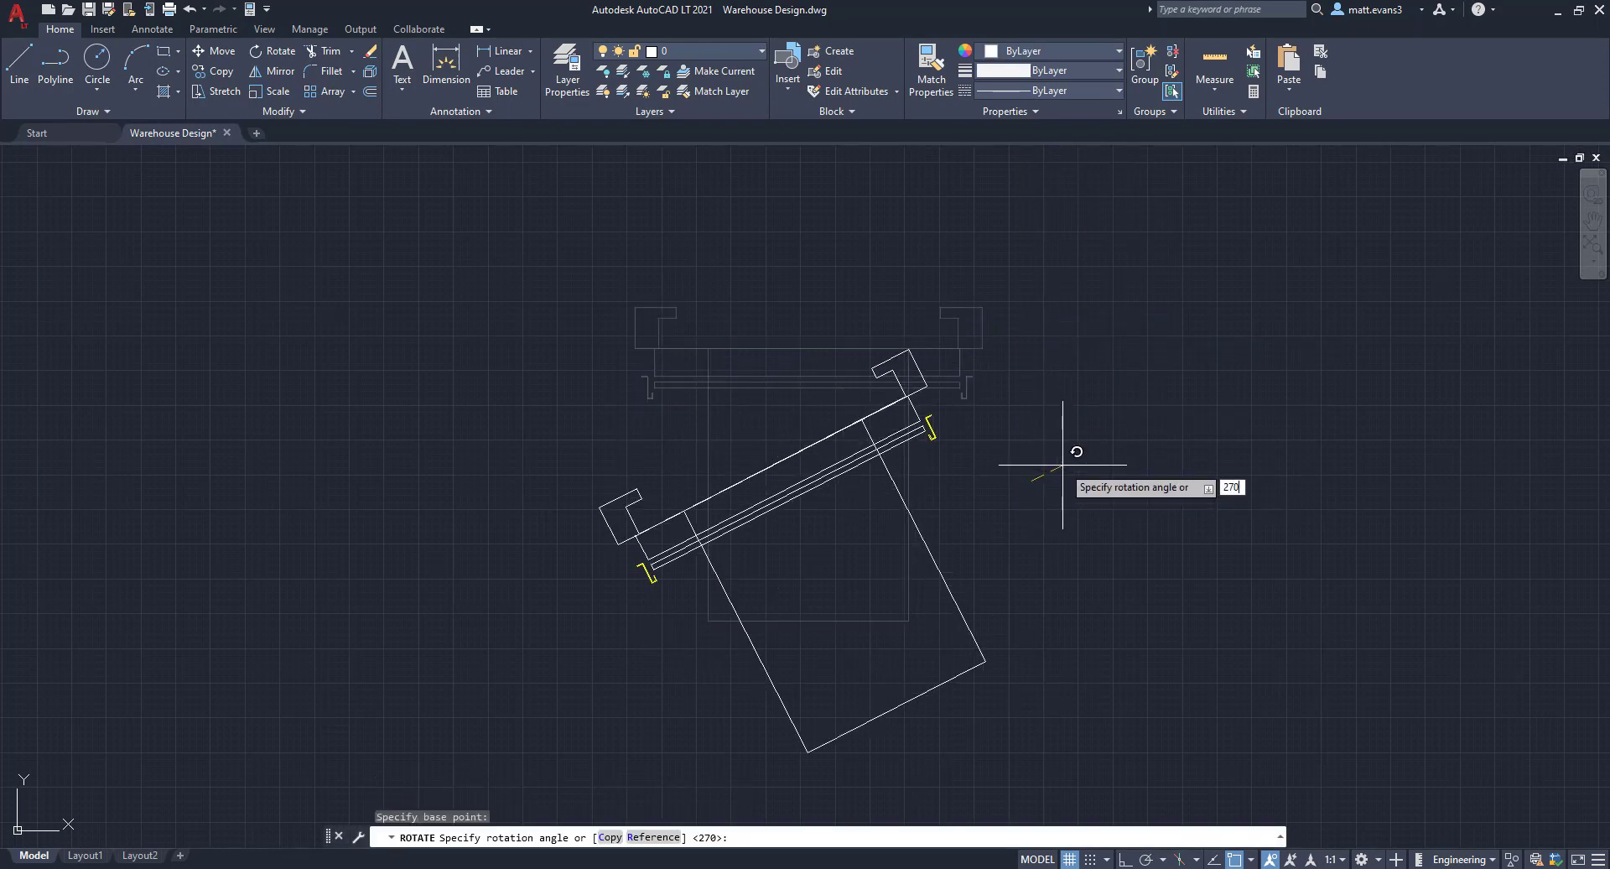
type("270")
key("Return")
Select the rotated dock door and copy it from a picked base point
scroll(1062, 464, "down", 2)
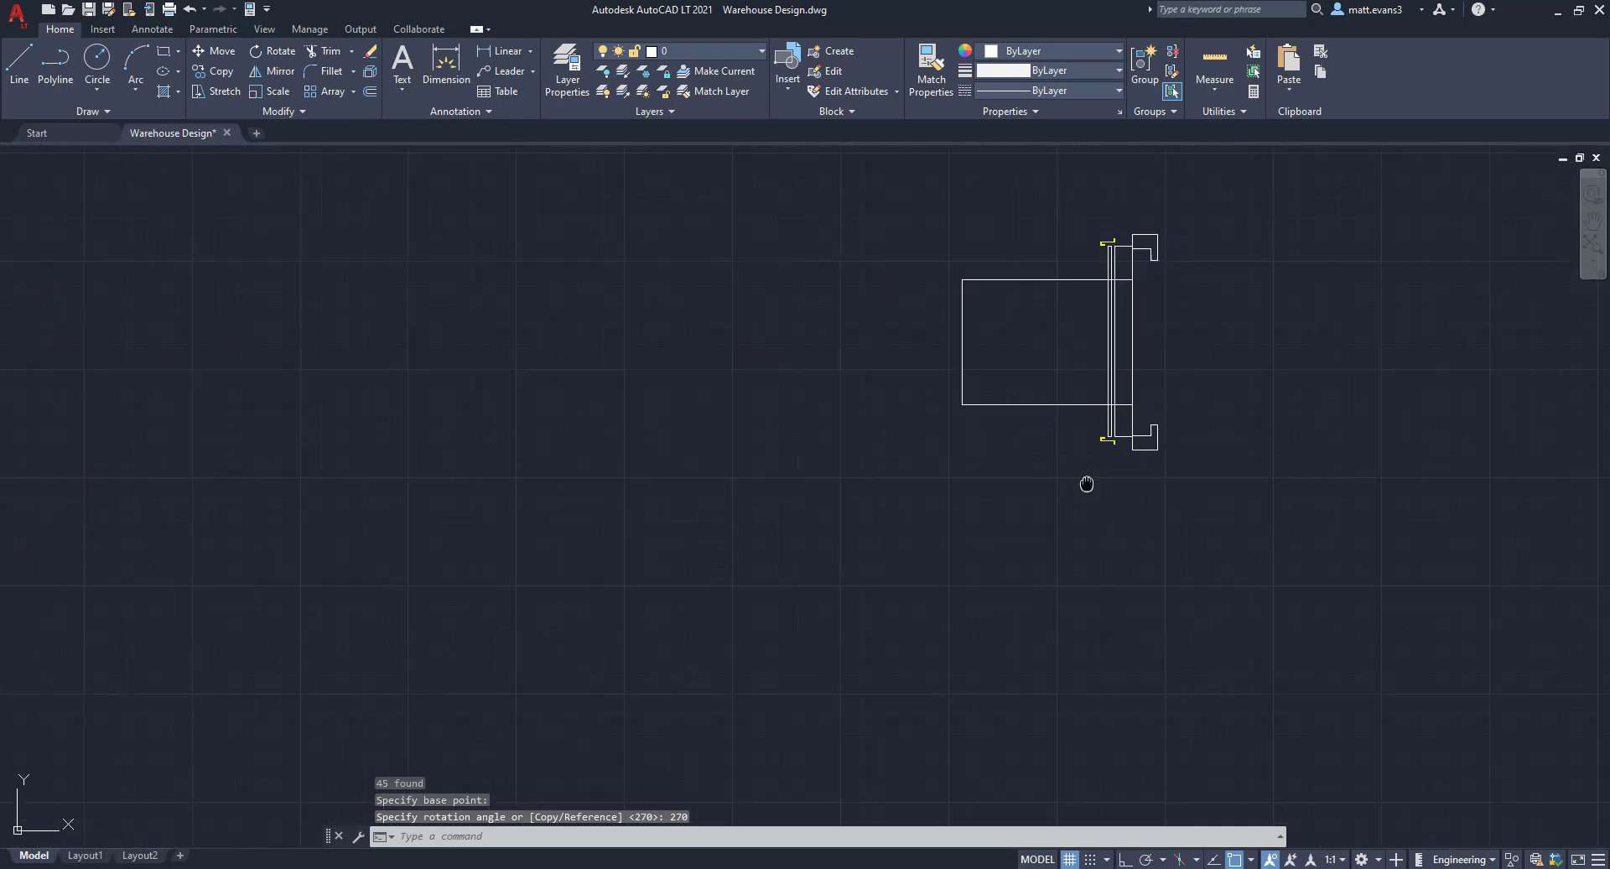
middle_click_drag(1086, 478, 921, 525)
scroll(758, 545, "down", 2)
left_click(746, 324)
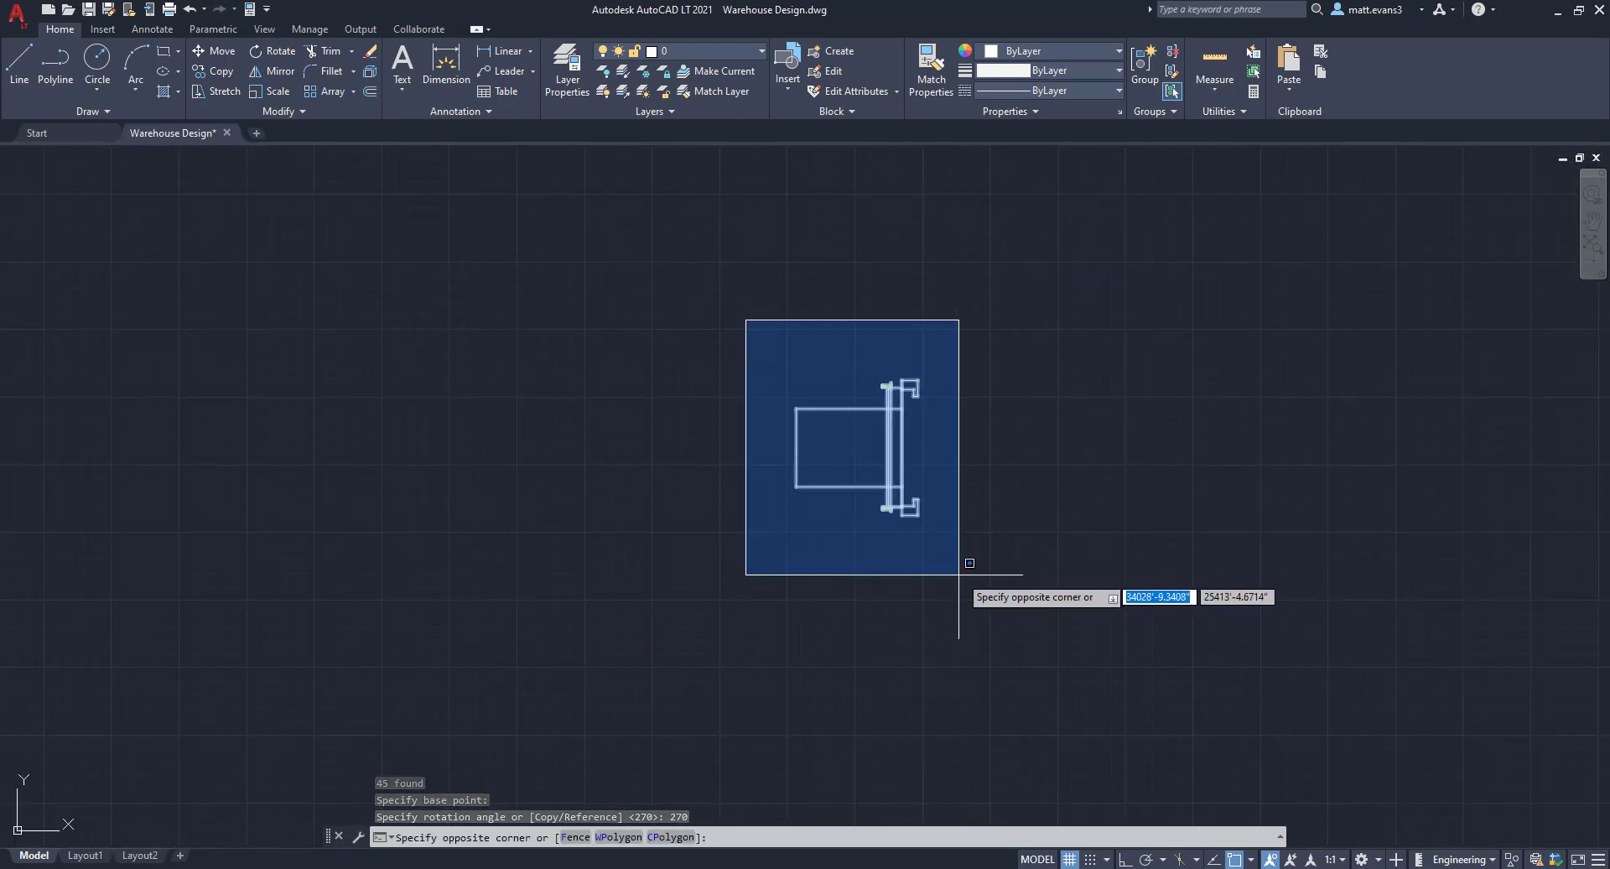
left_click(963, 568)
right_click(971, 203)
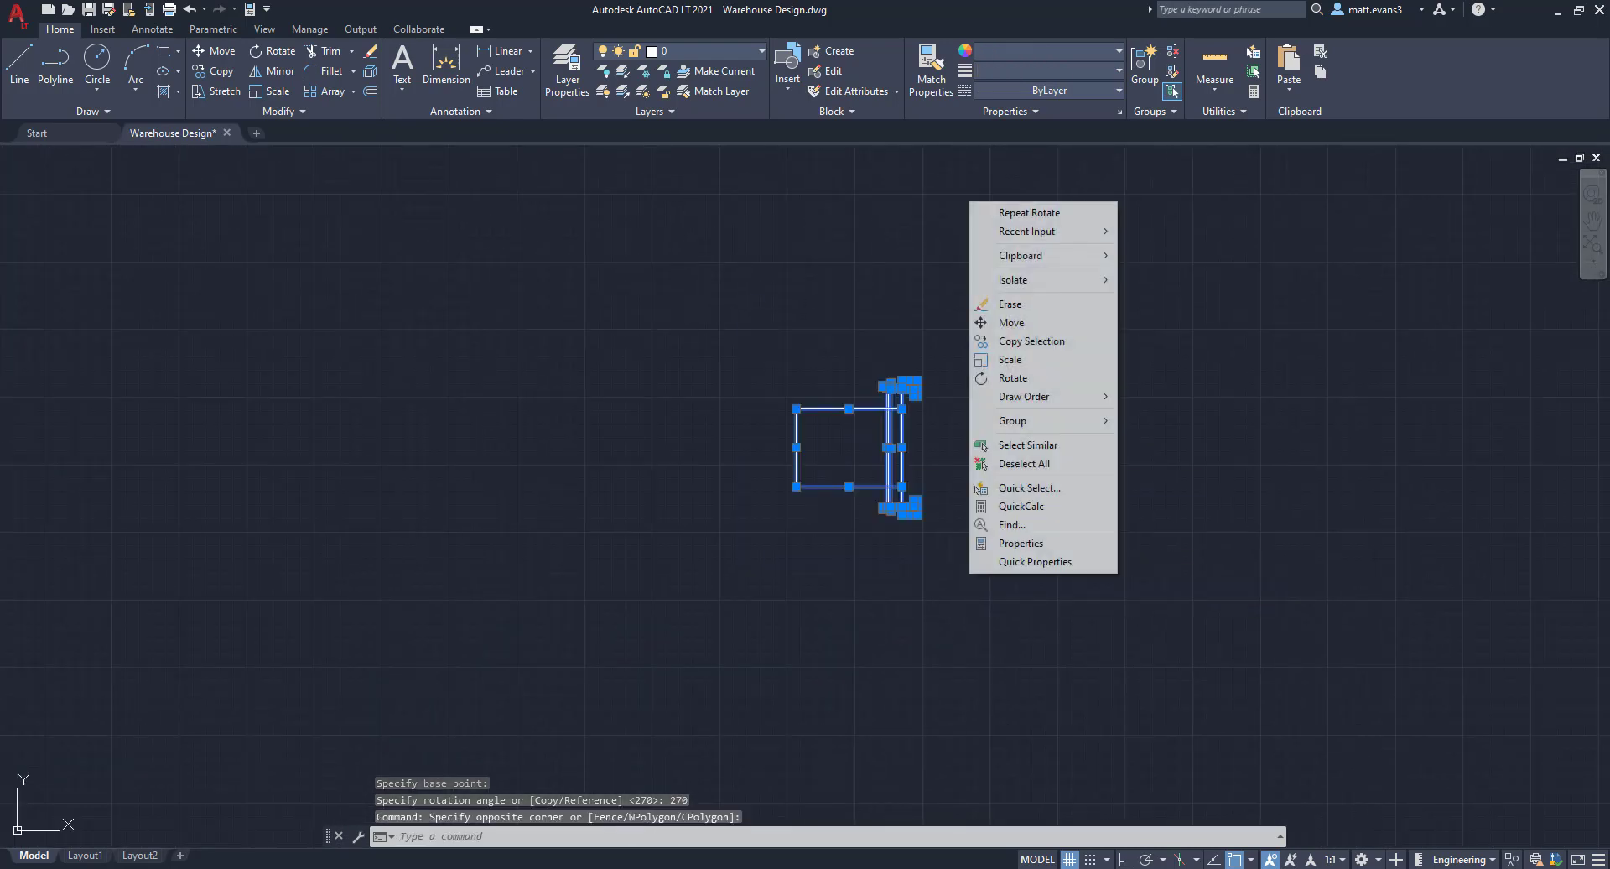
left_click(1032, 341)
left_click(961, 422)
Place the copy inside the warehouse outline against its right wall, then end copying
scroll(632, 500, "down", 3)
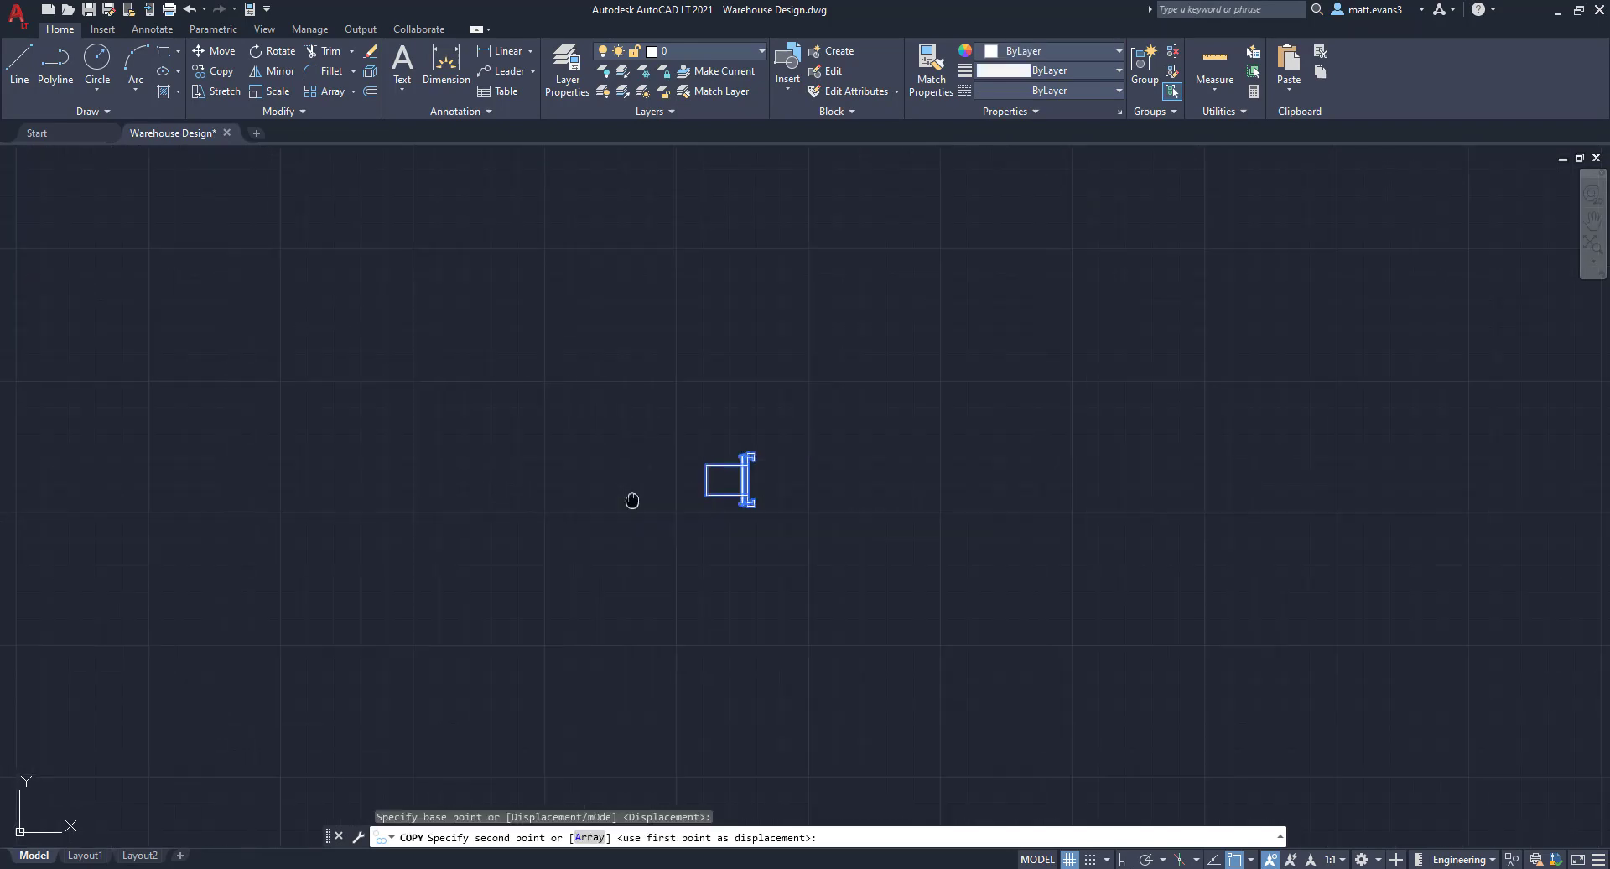
middle_click_drag(632, 501, 1323, 489)
middle_click_drag(709, 547, 944, 547)
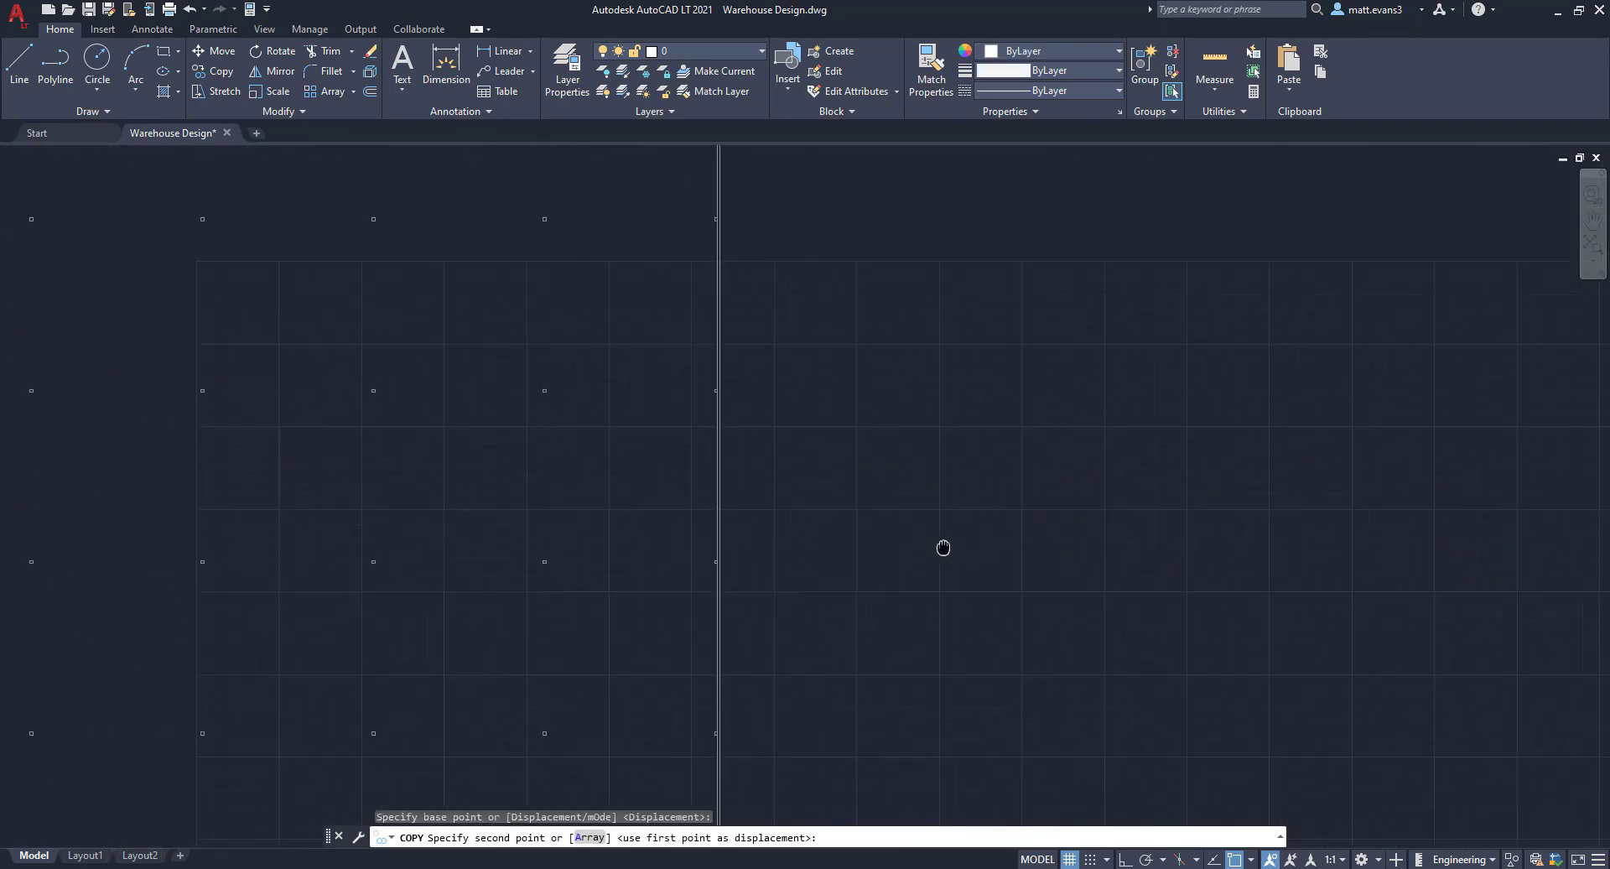
scroll(944, 547, "down", 2)
left_click(731, 475)
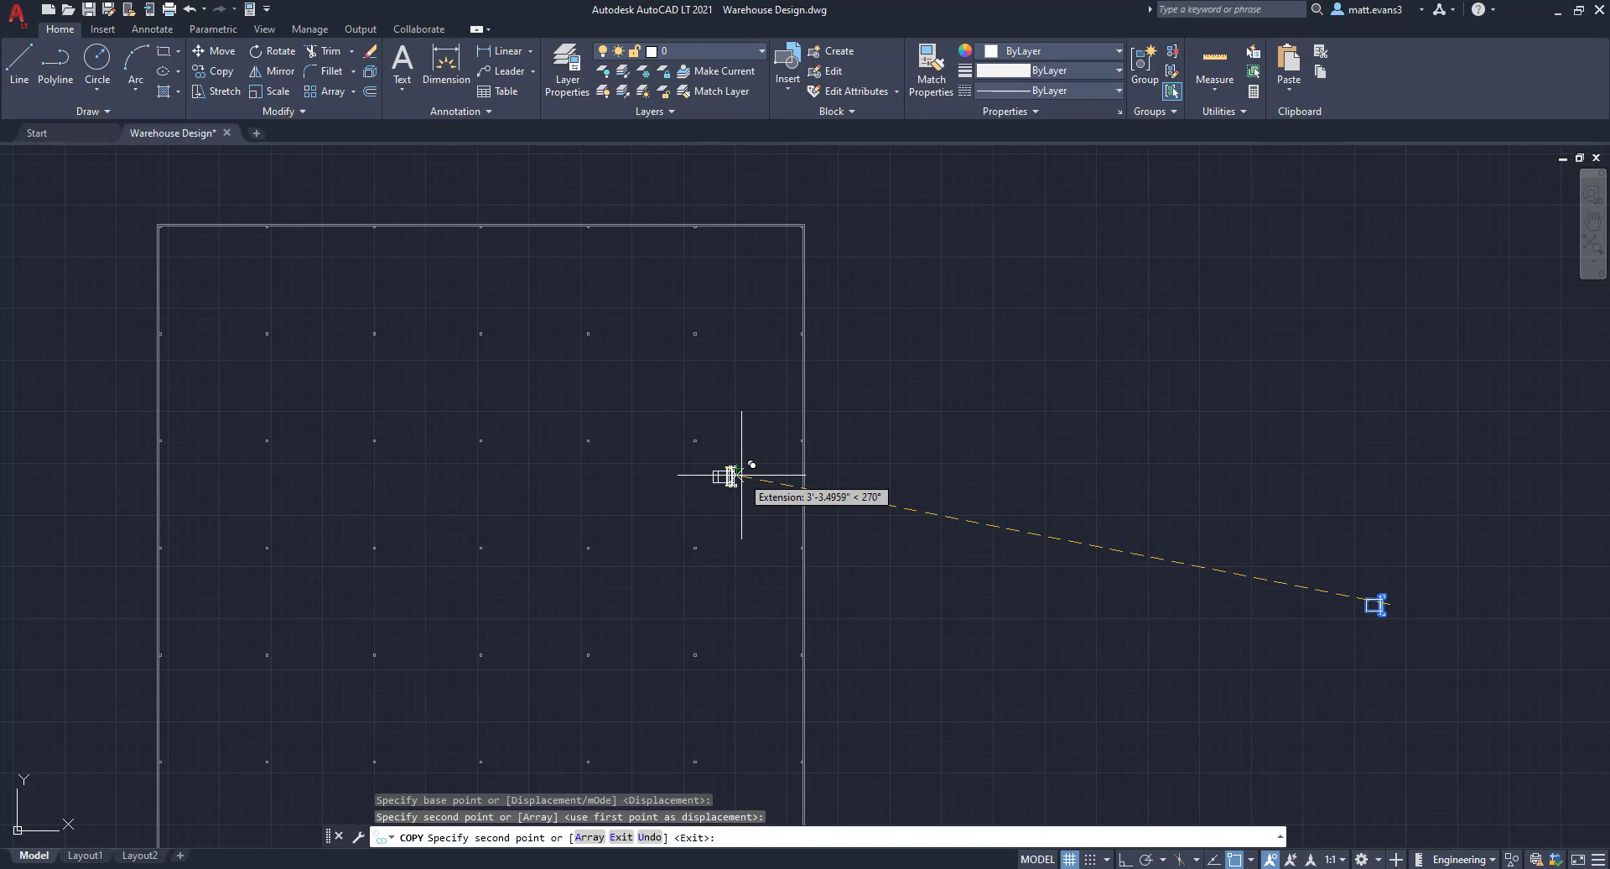
right_click(741, 474)
left_click(776, 513)
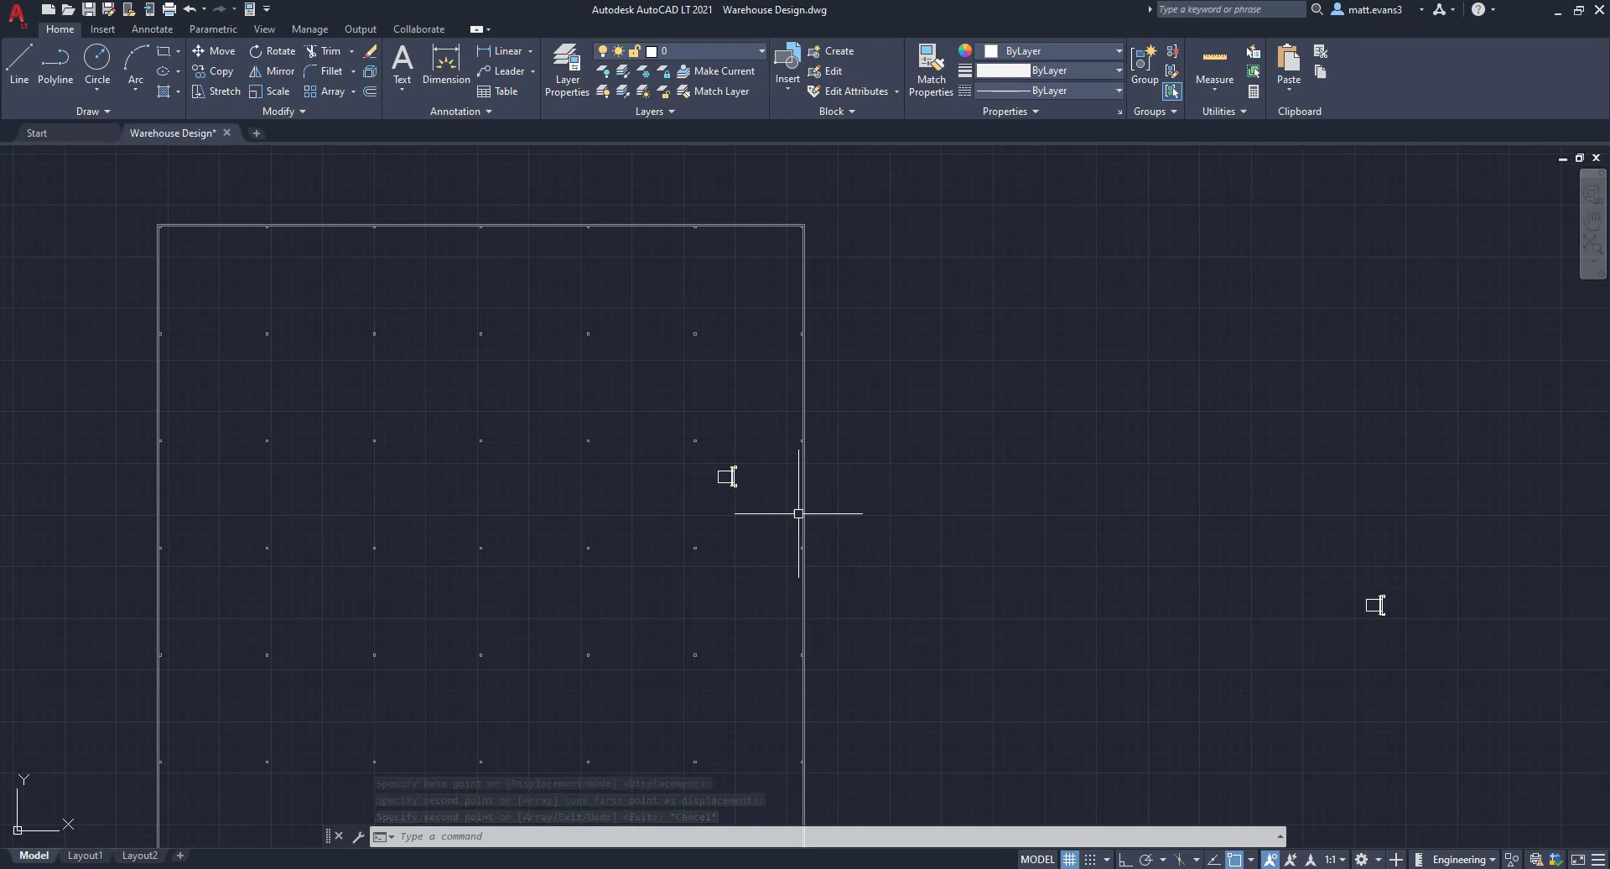
scroll(798, 510, "up", 6)
Draw a 6' line from the snapped wall corner beside the copied dock door
scroll(842, 502, "up", 2)
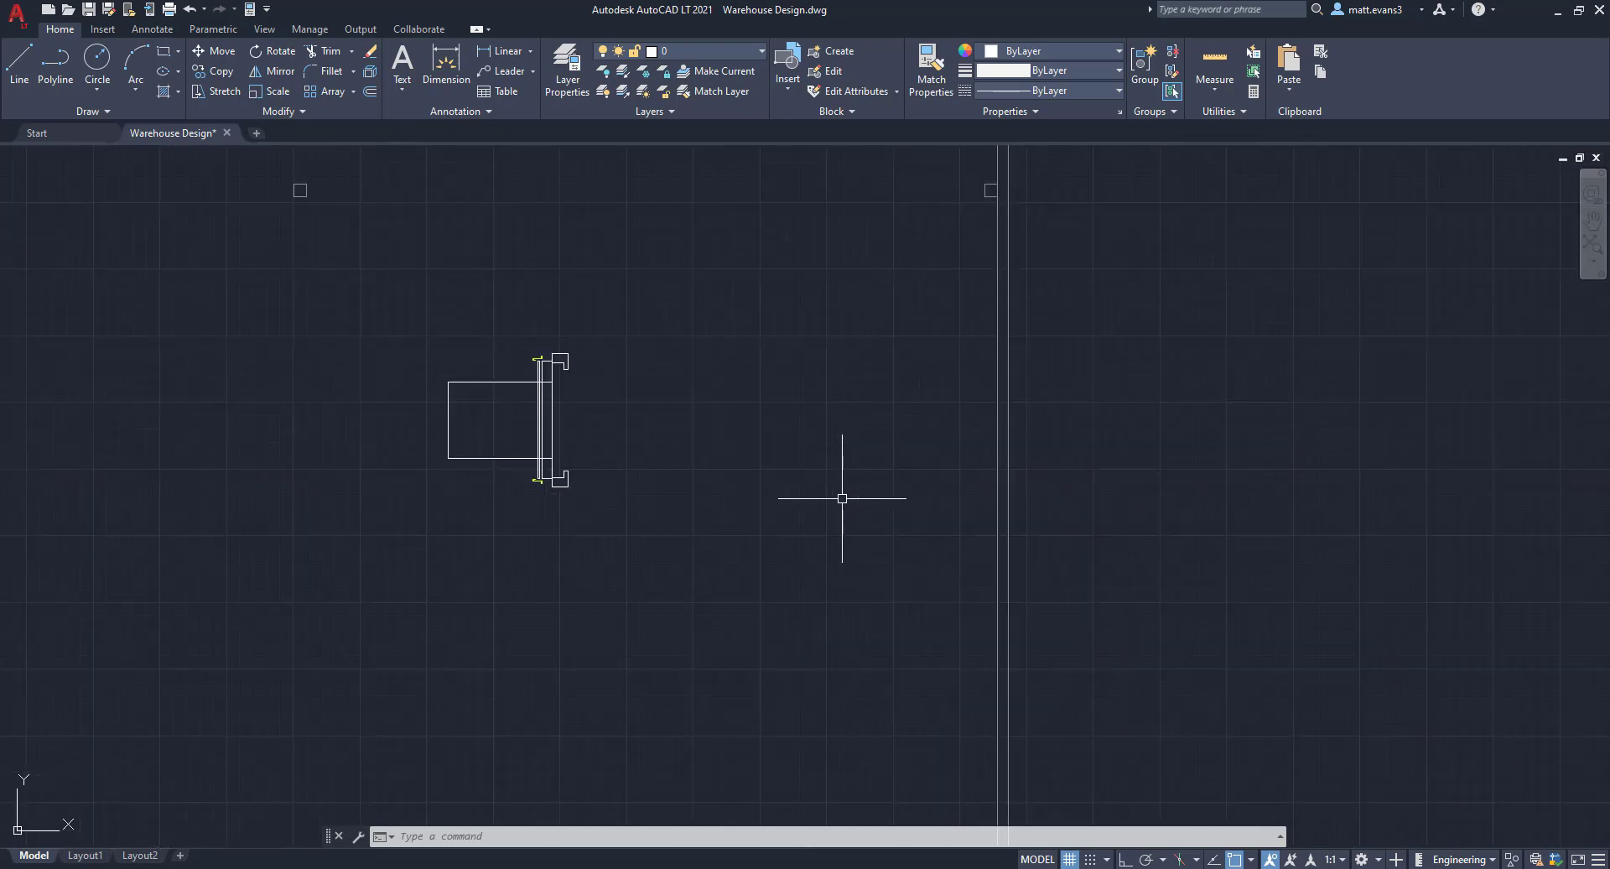
mouse_move(842, 496)
middle_mouse_down()
mouse_move(683, 576)
mouse_move(643, 575)
middle_mouse_up()
left_click(21, 59)
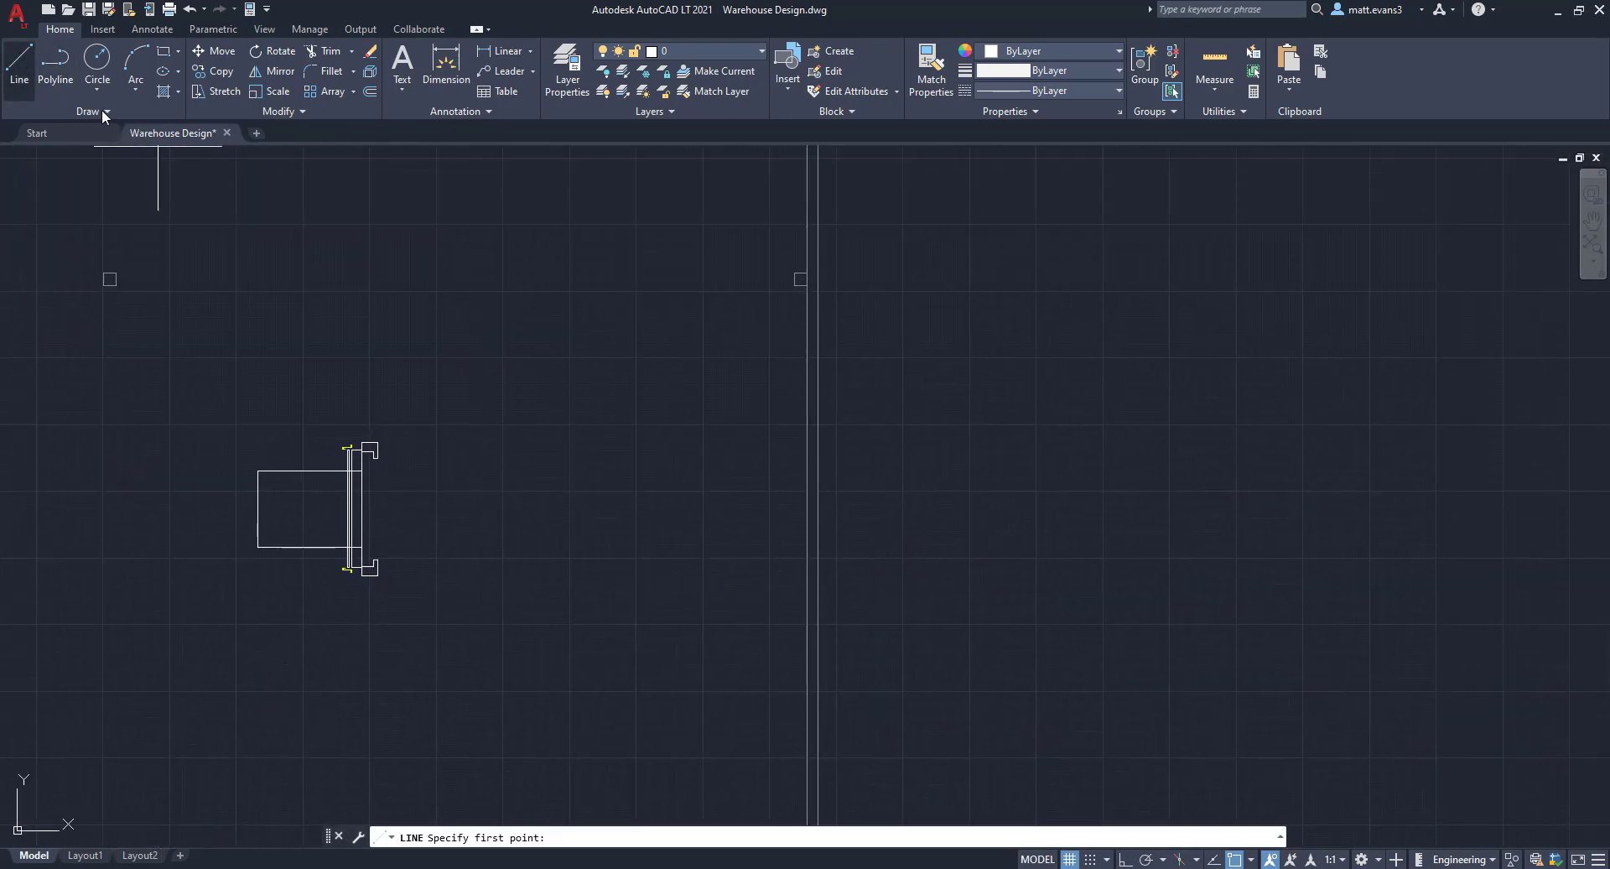
scroll(826, 283, "up", 4)
left_click(768, 290)
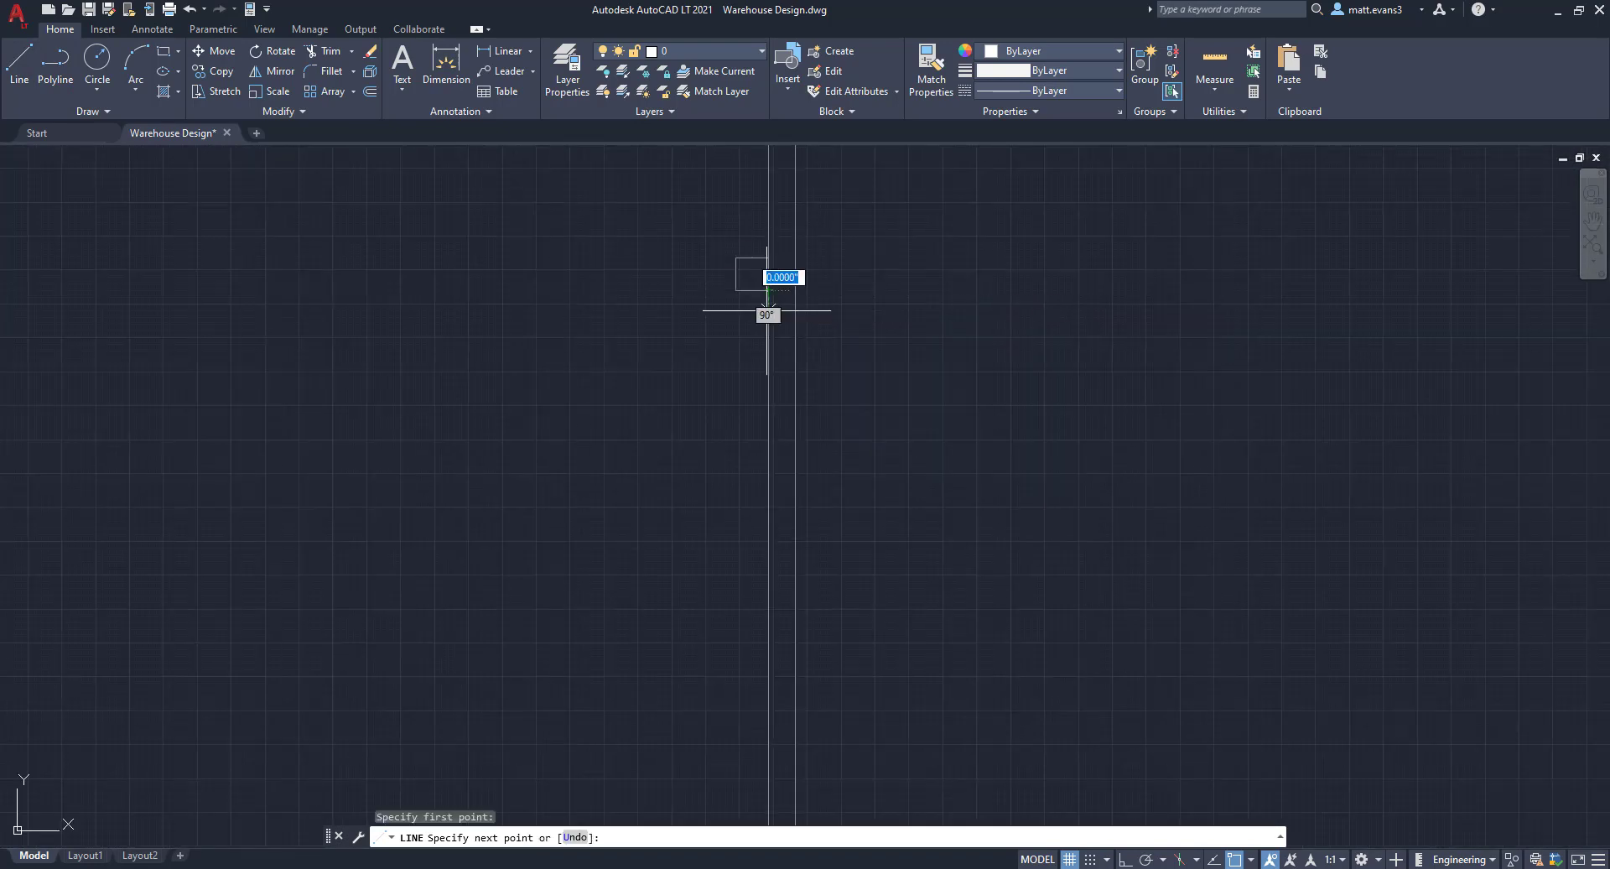
type("6")
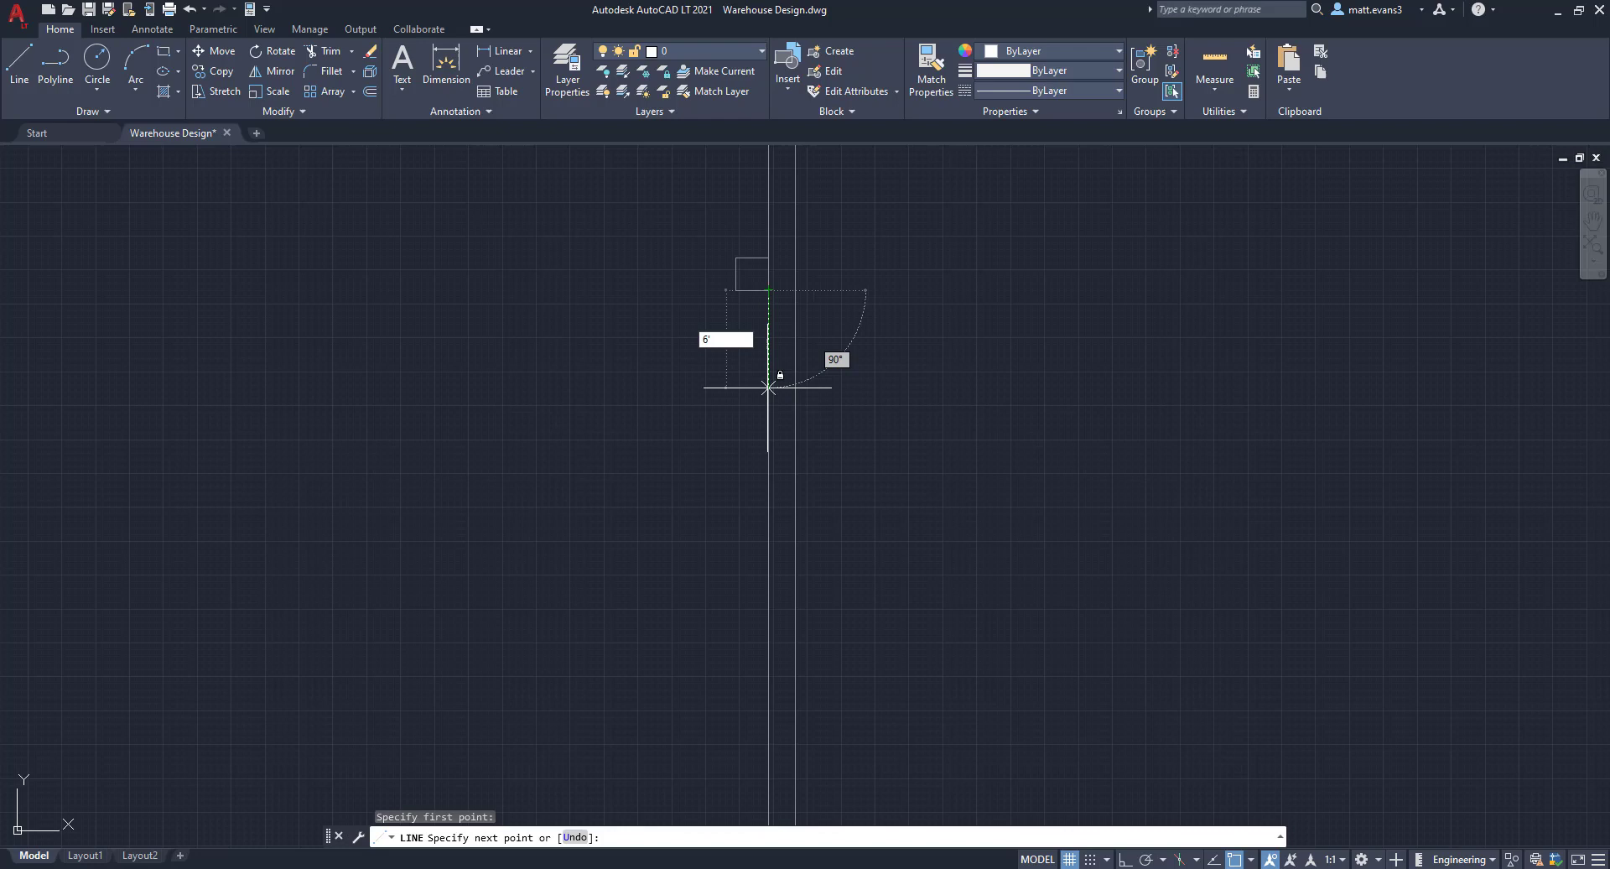
key("Return")
right_click(536, 356)
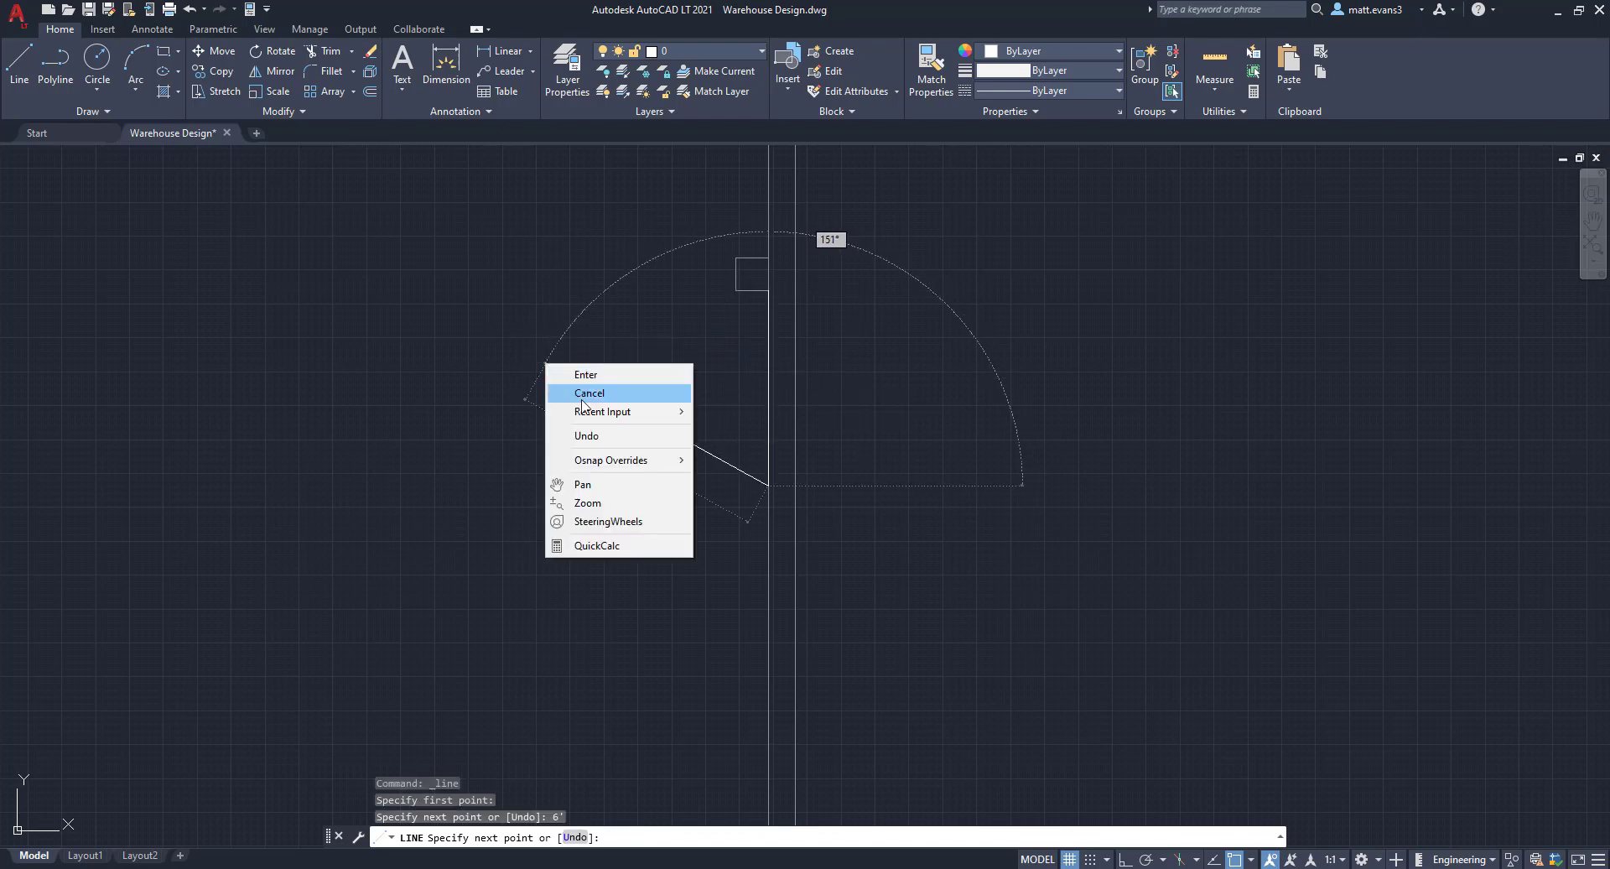
left_click(570, 391)
scroll(609, 456, "down", 5)
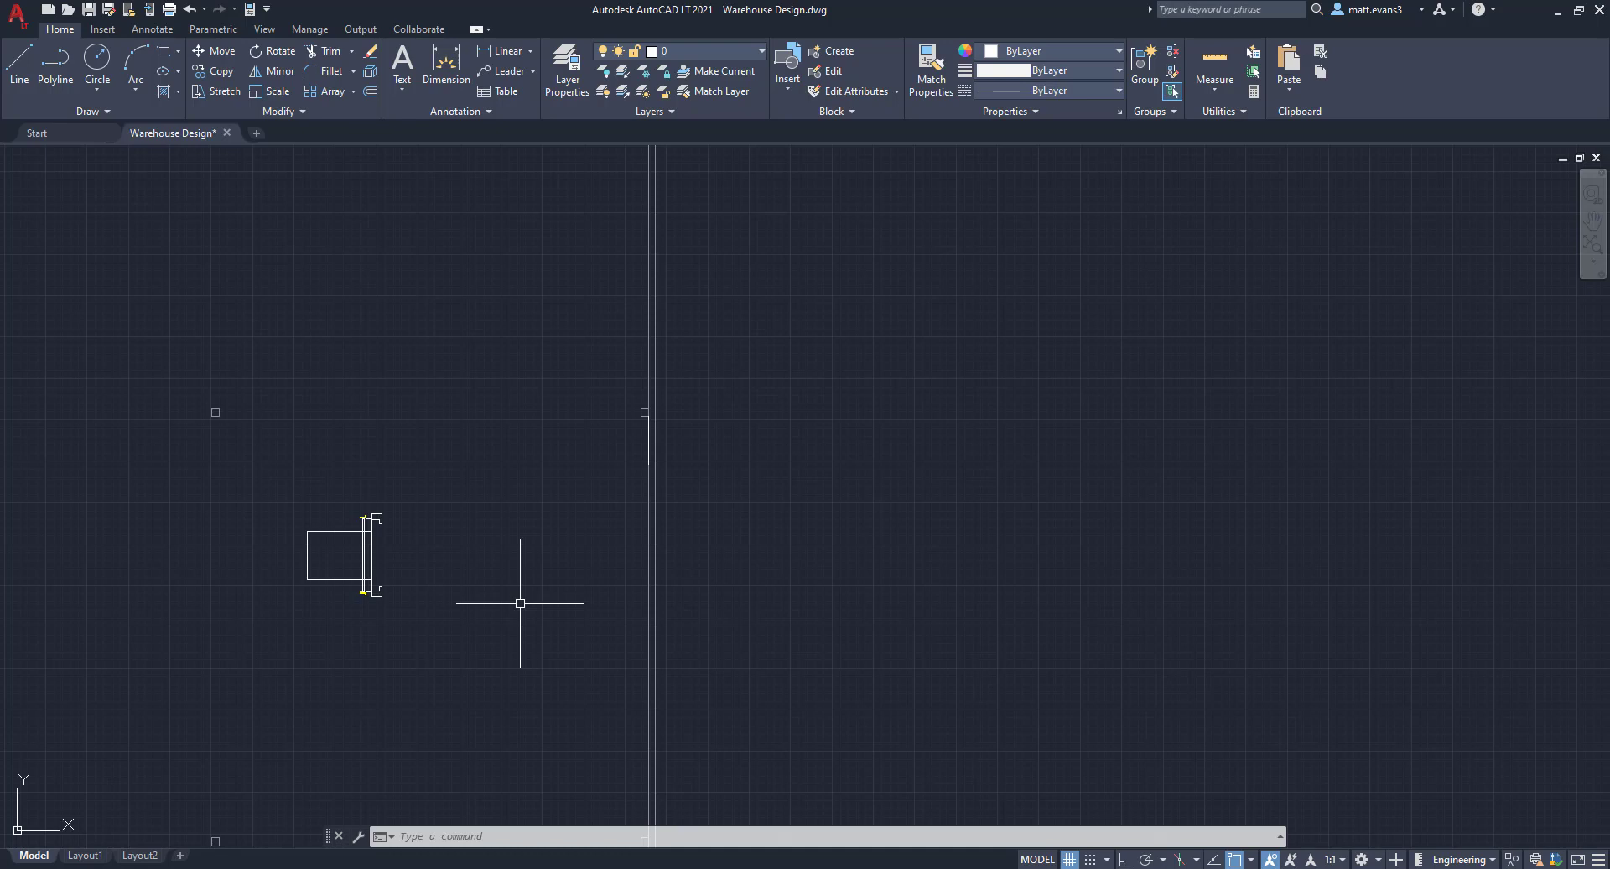
Copy the door and its wall rectangle using the upper jamb as base point
scroll(346, 597, "up", 4)
left_click(216, 374)
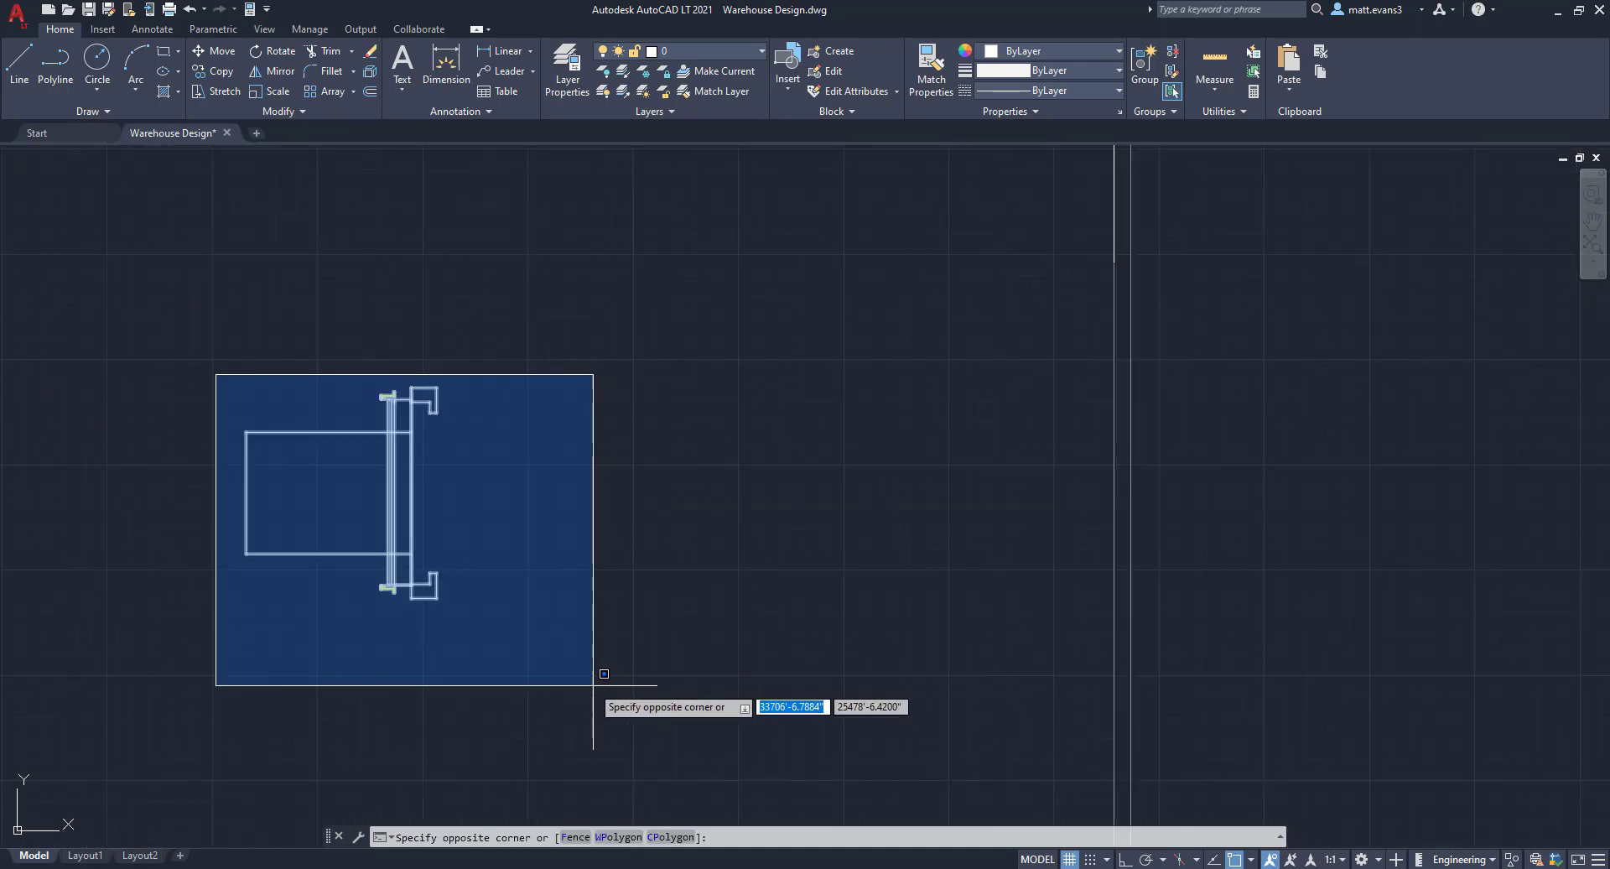
left_click(593, 676)
right_click(565, 501)
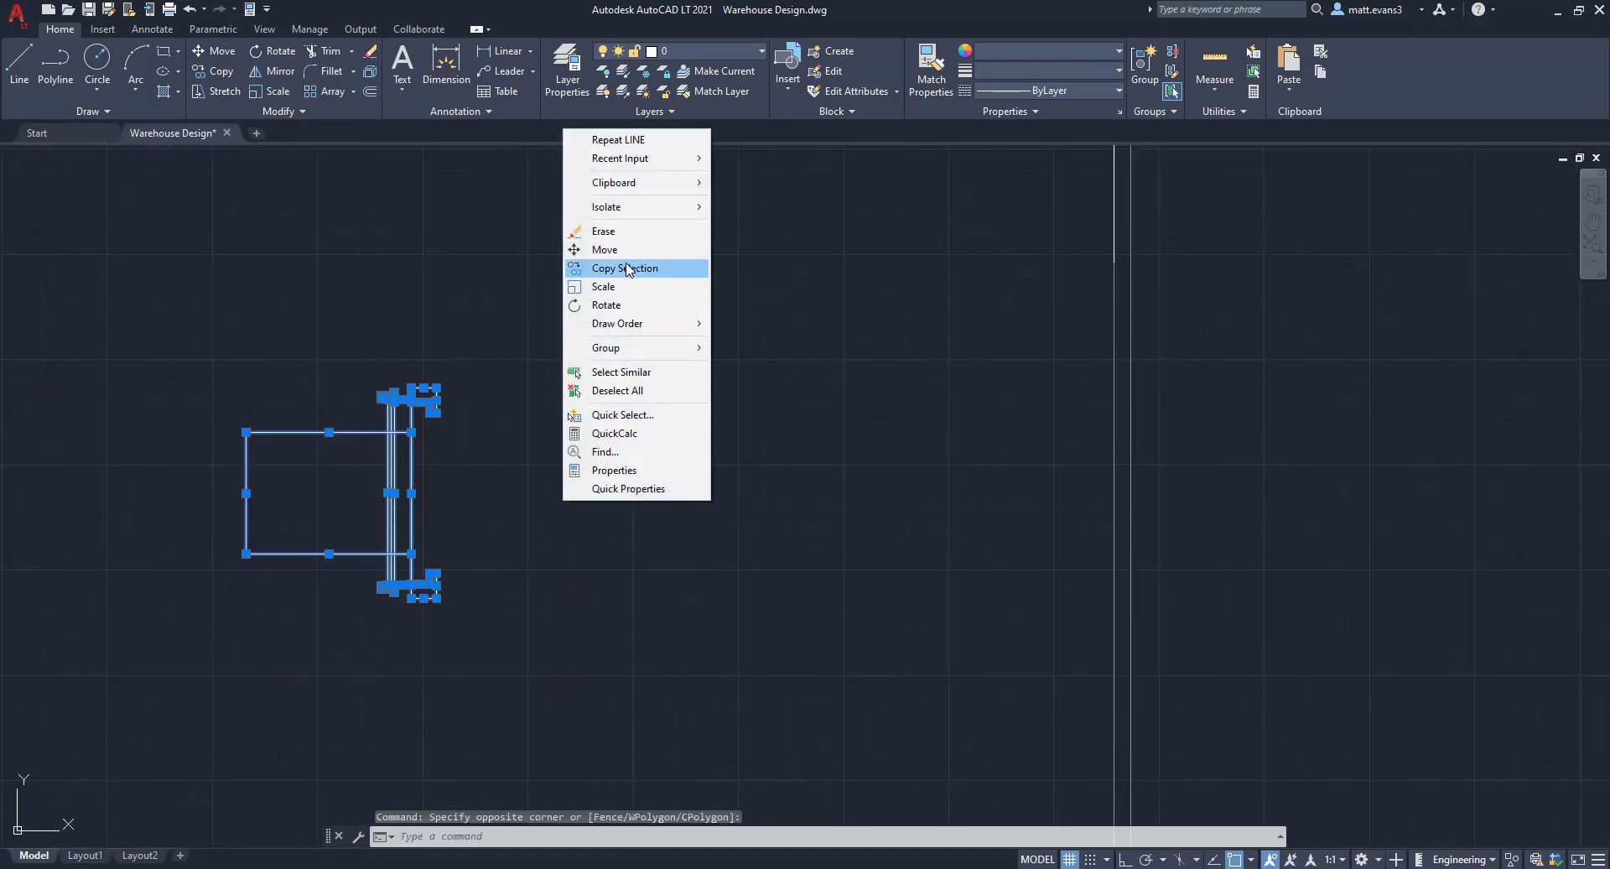
left_click(625, 268)
scroll(367, 445, "up", 4)
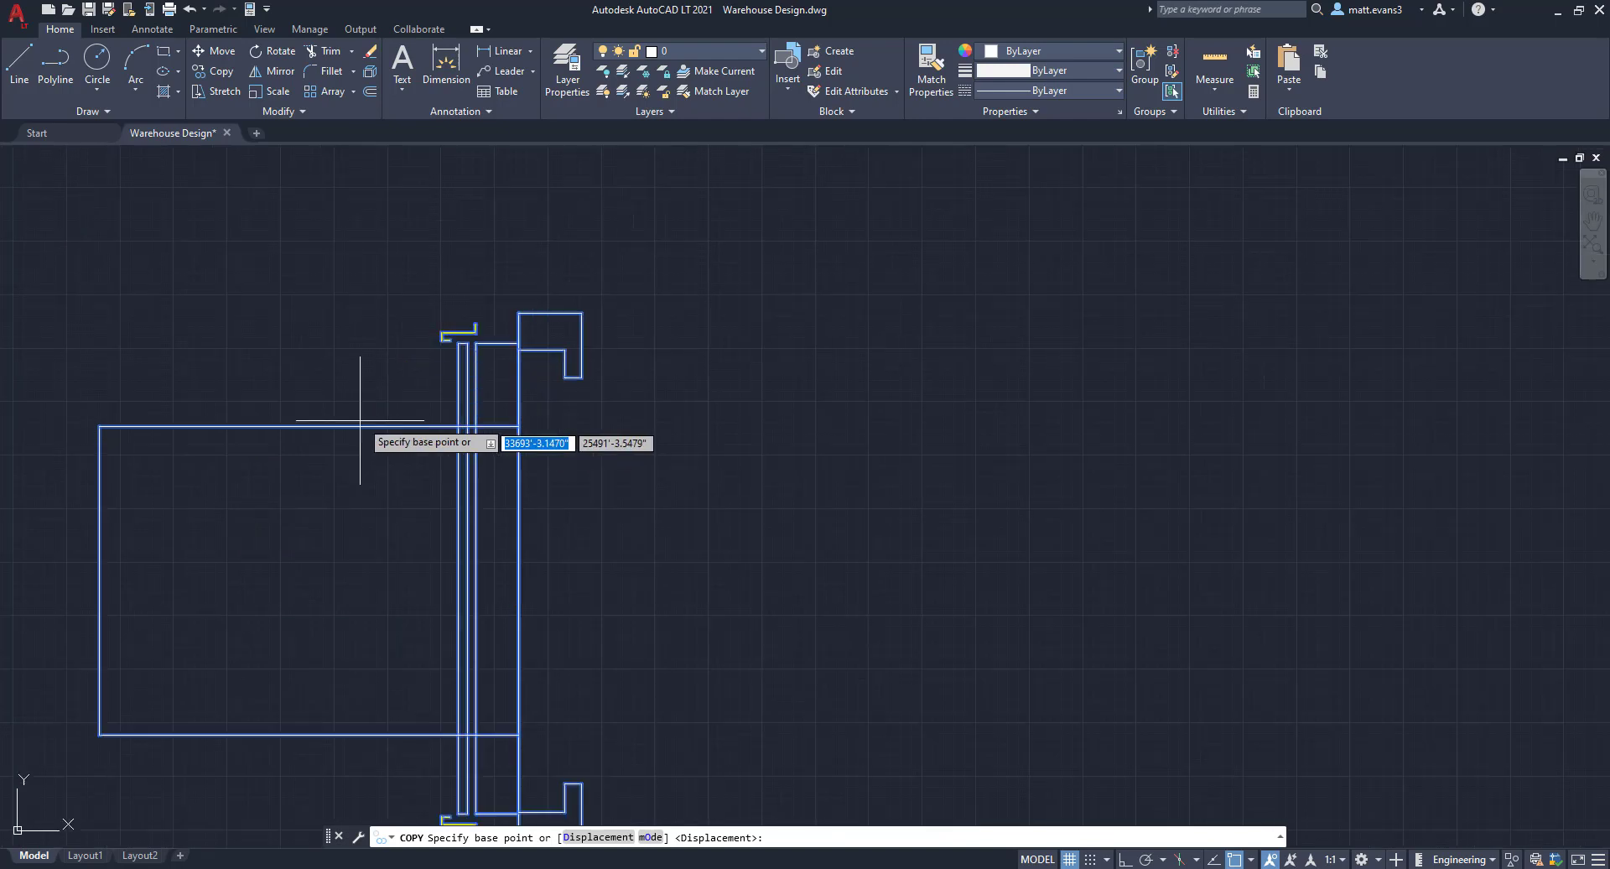
left_click(475, 341)
Place the door copy on the long vertical wall line and end copying
scroll(742, 308, "down", 5)
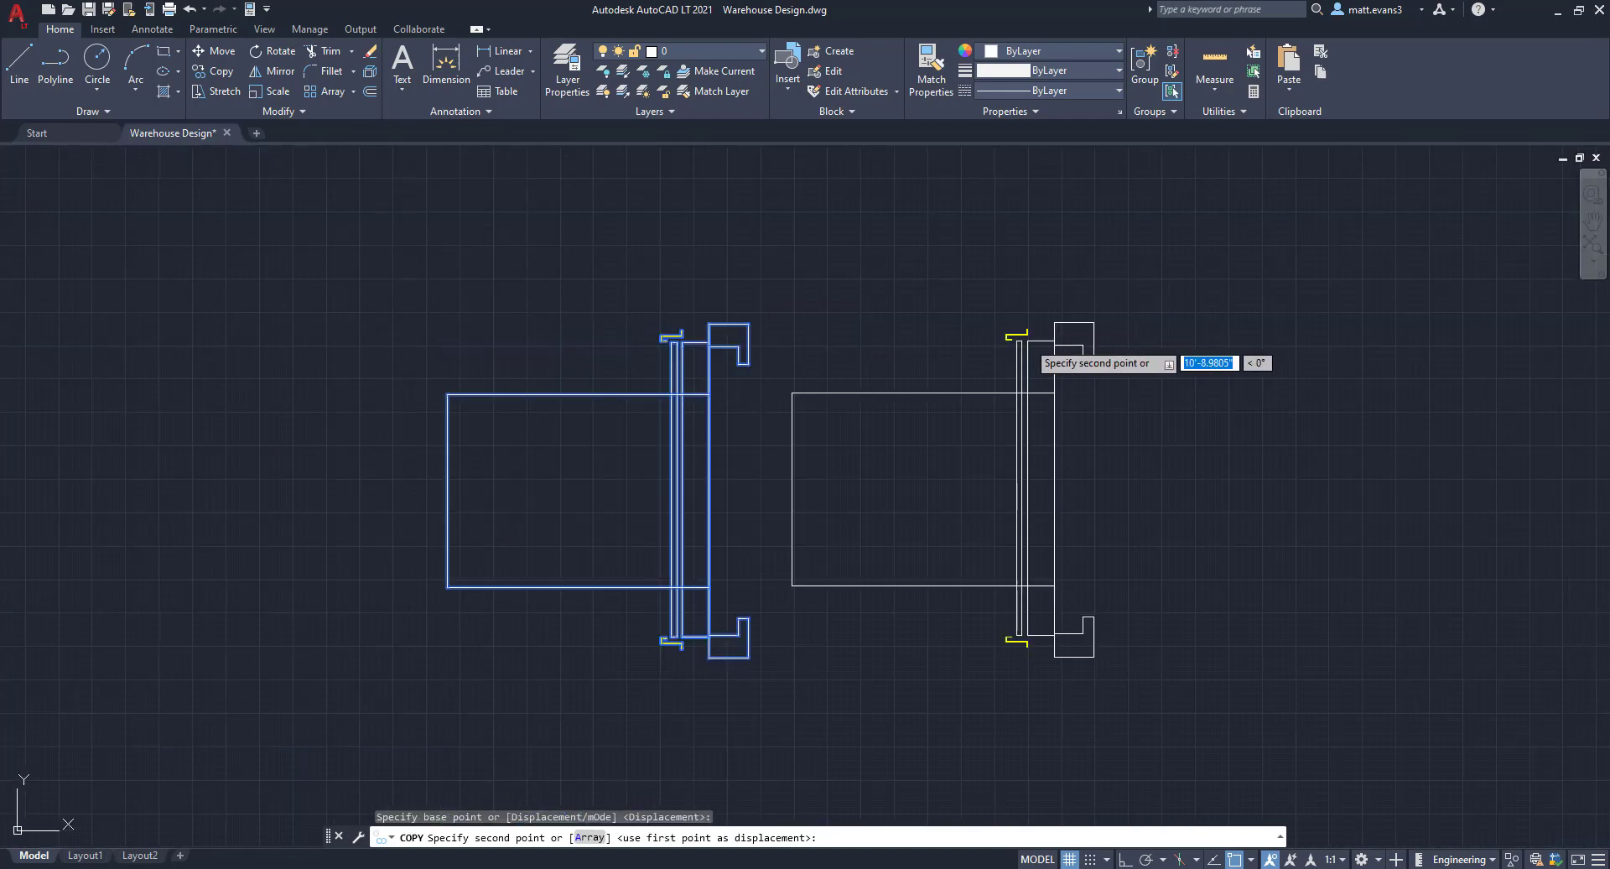
middle_click_drag(1178, 289, 626, 362)
scroll(626, 362, "up", 4)
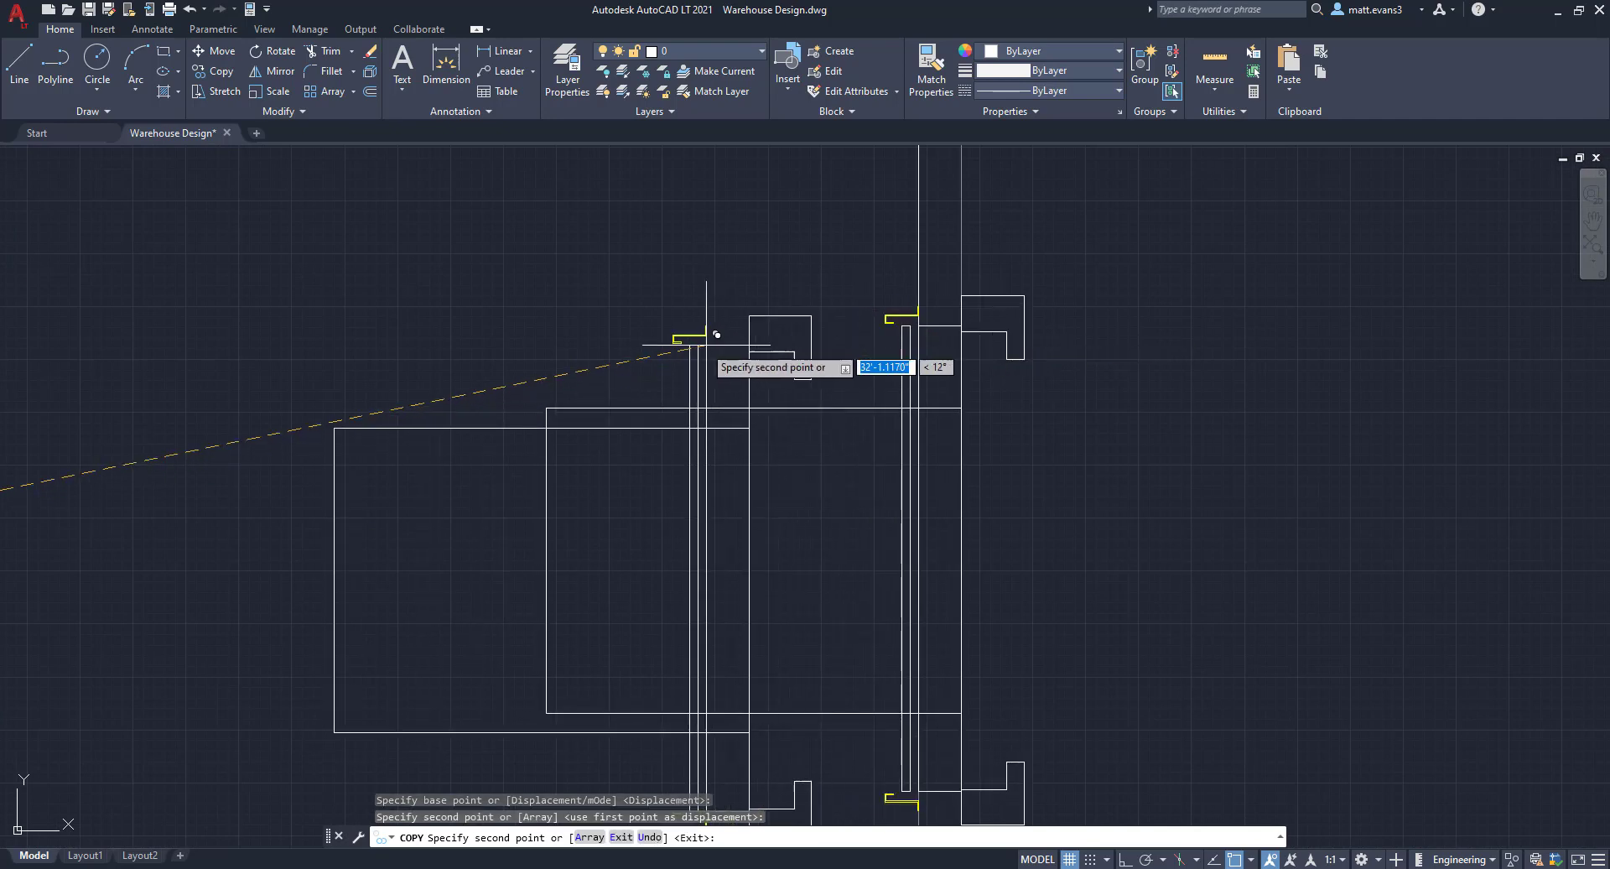
right_click(641, 340)
left_click(711, 372)
scroll(712, 372, "down", 6)
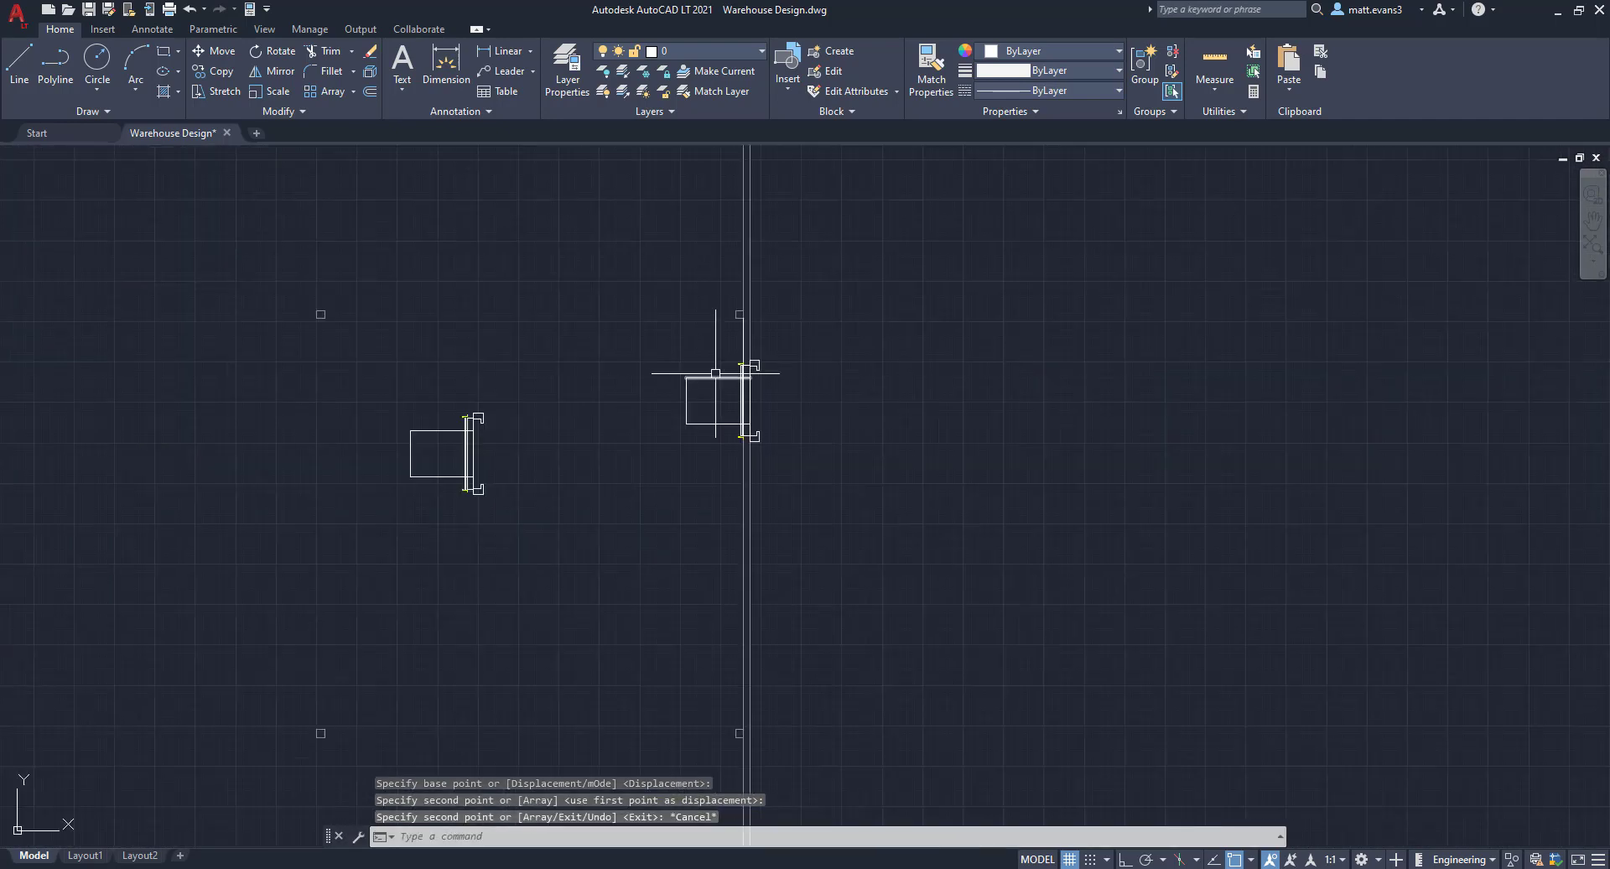
scroll(738, 508, "up", 2)
middle_click_drag(737, 508, 649, 311)
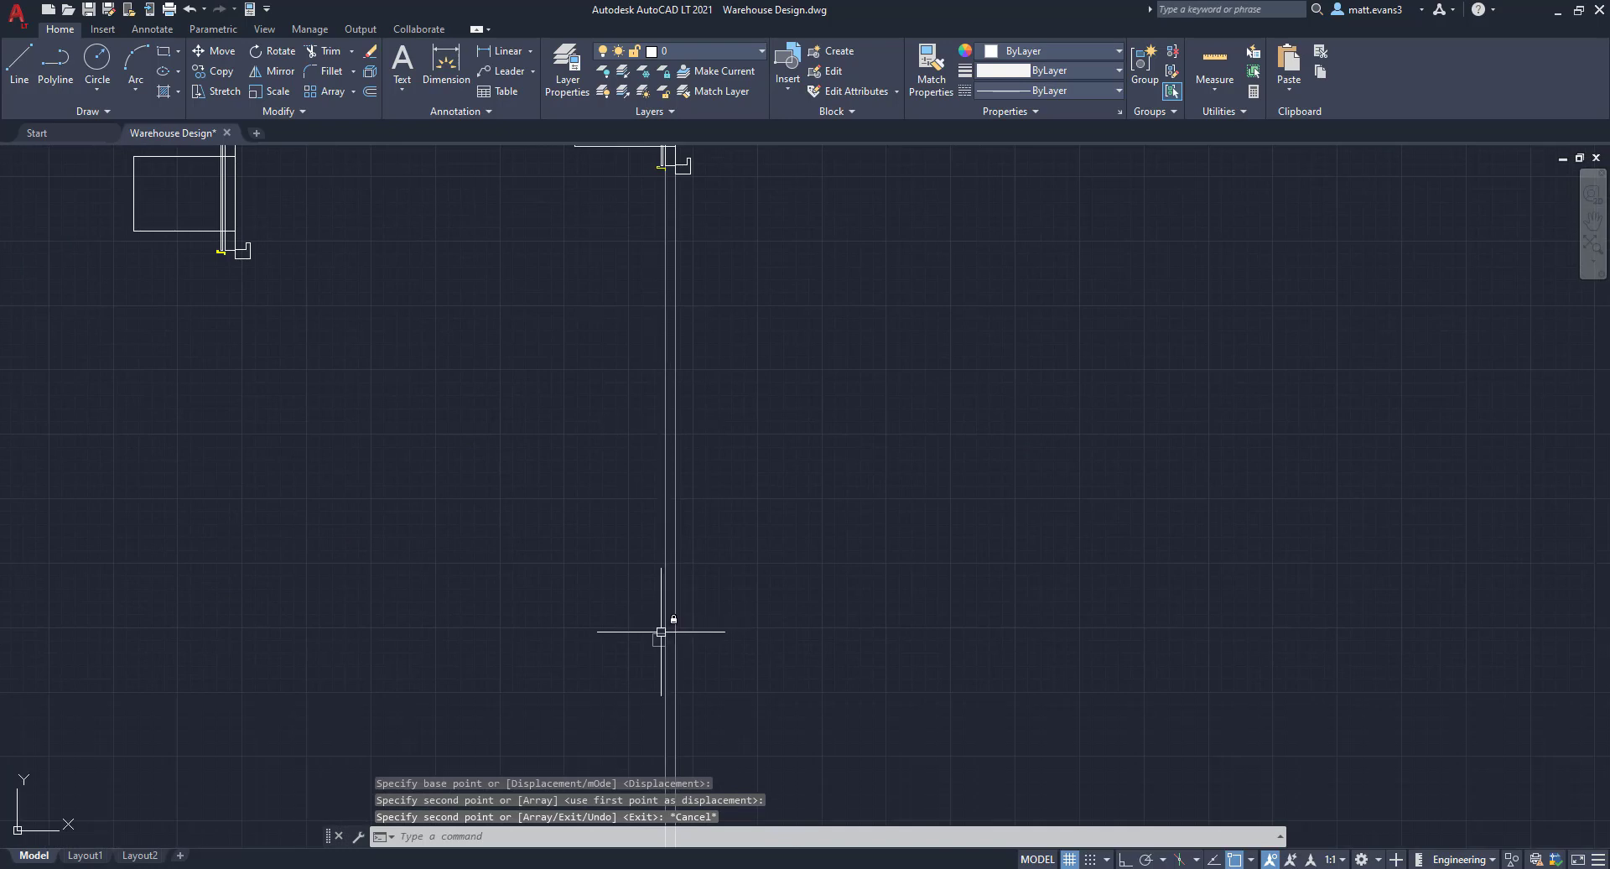
left_click(19, 63)
Draw a 6' line up the wall starting just above the copied door
scroll(635, 627, "up", 2)
scroll(635, 626, "up", 3)
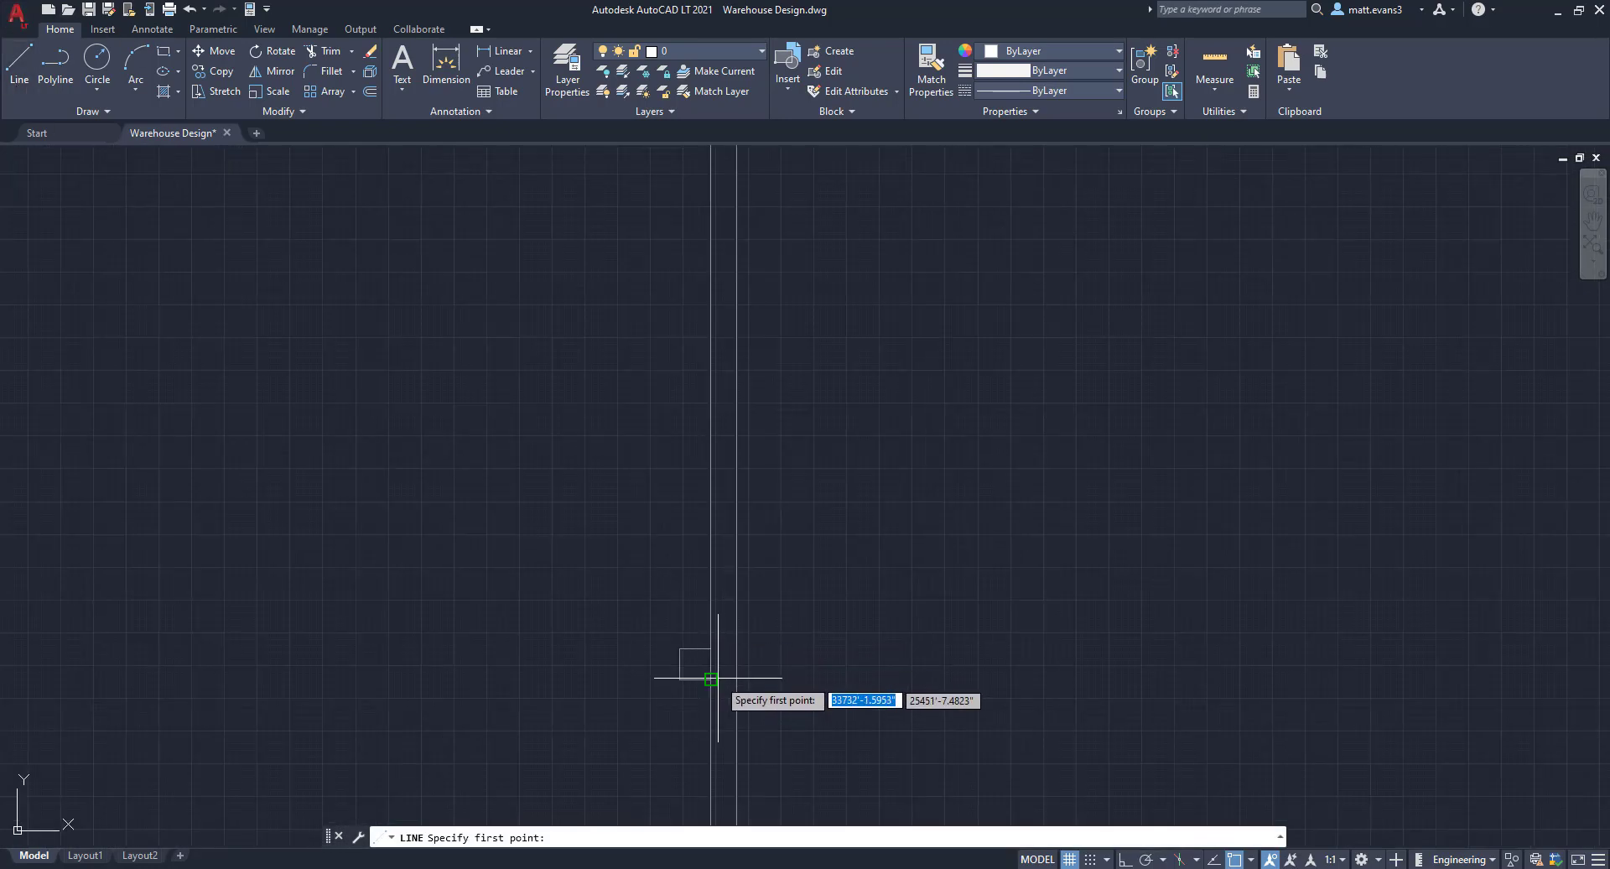
left_click(711, 638)
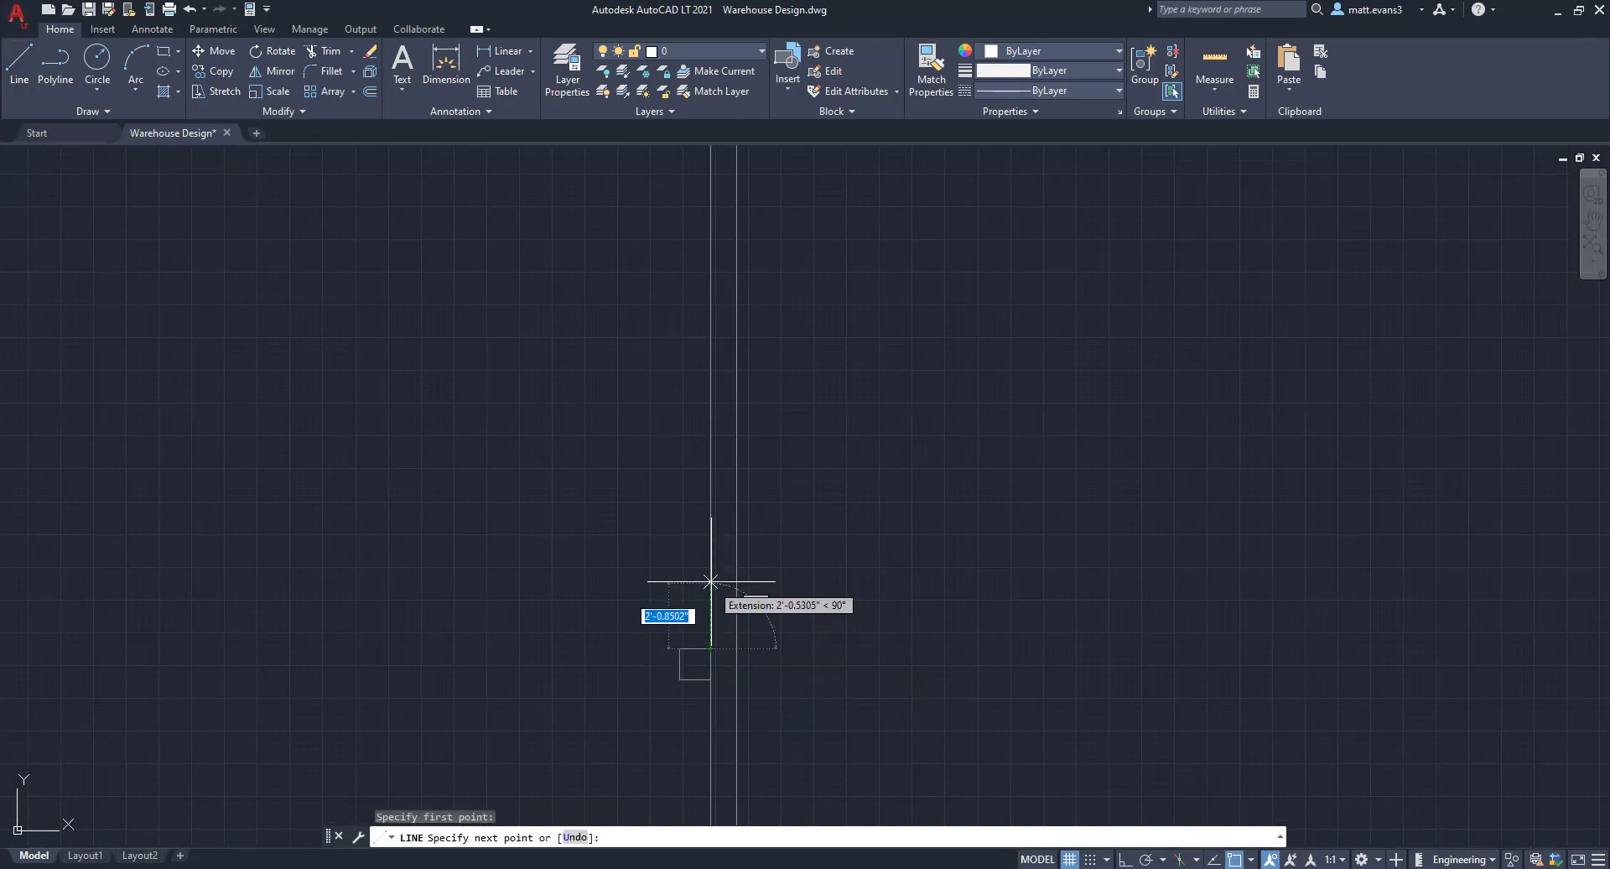
type("6'")
key("Return")
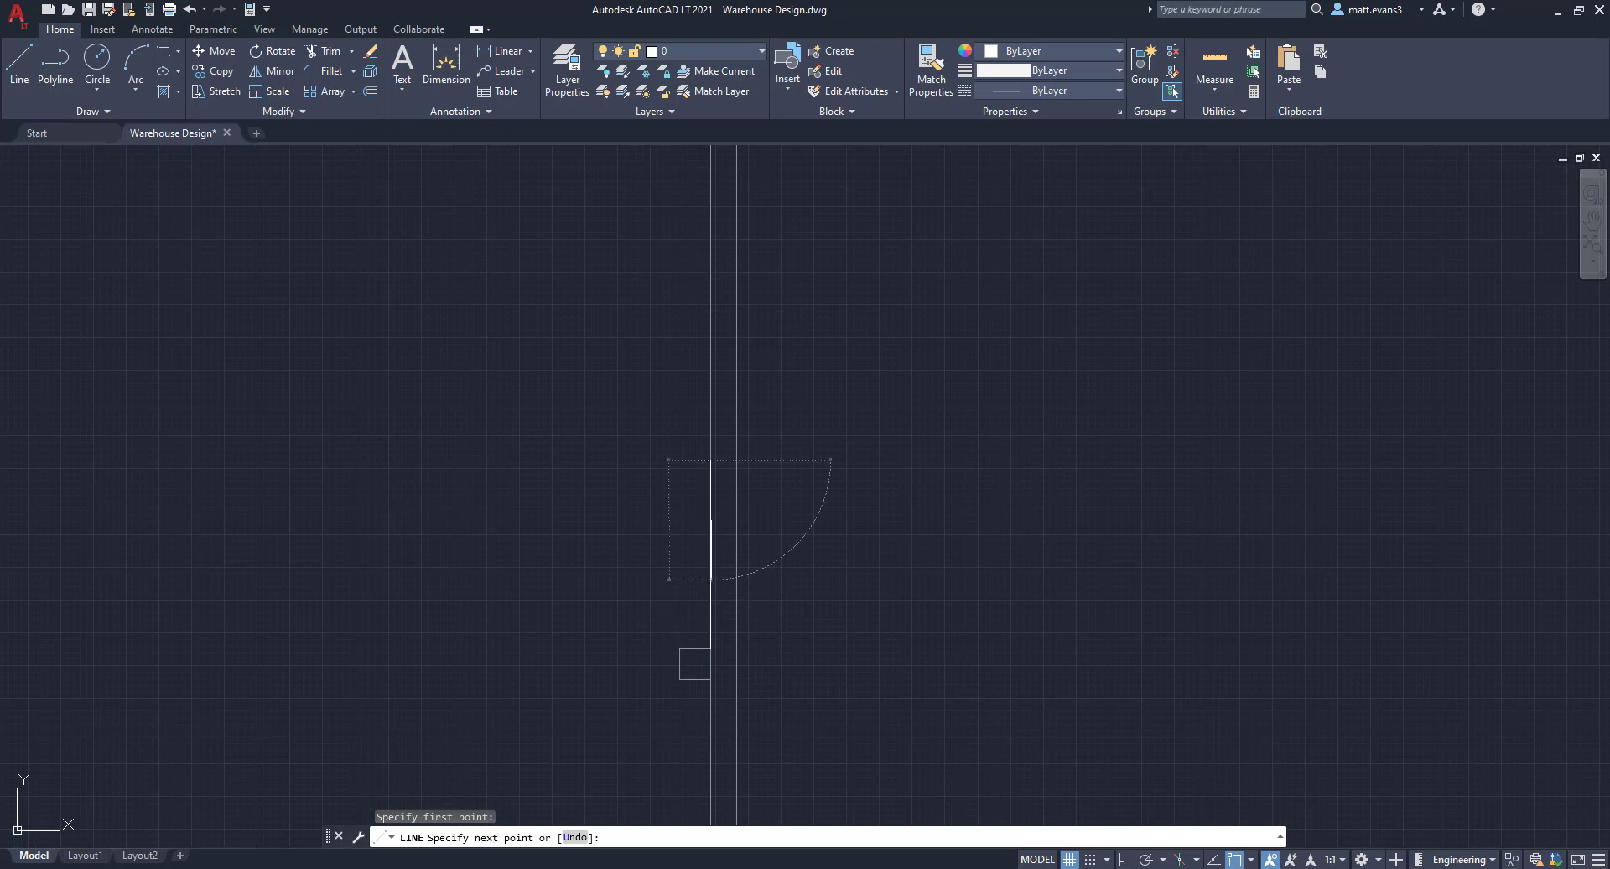
right_click(614, 563)
left_click(661, 596)
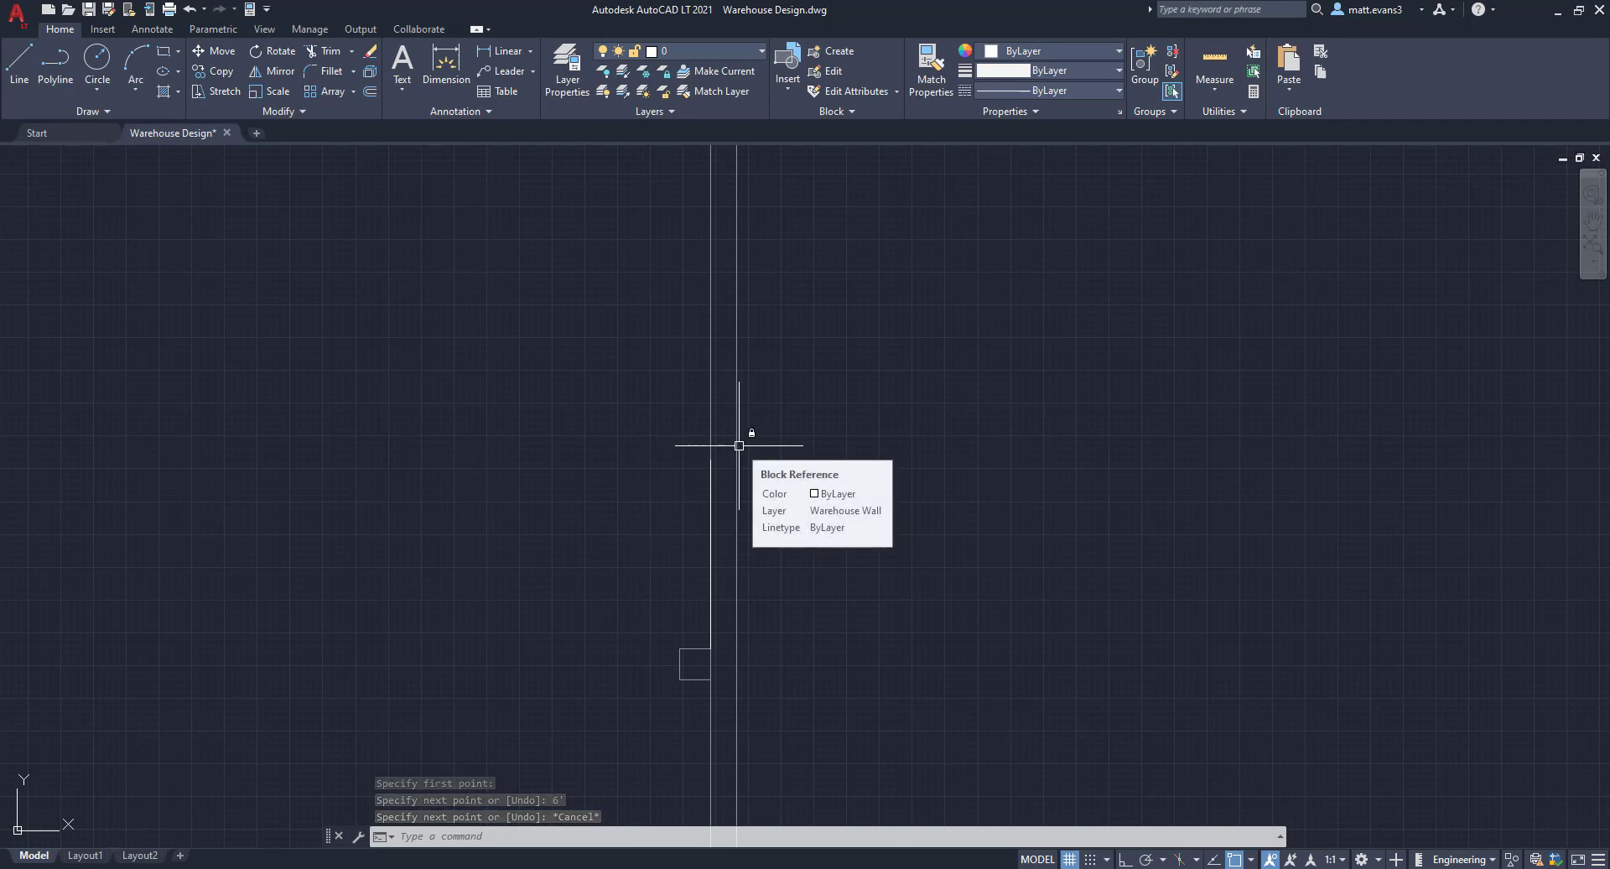
Select the loose dock door and move it from its lower jamb
left_click(693, 678)
scroll(500, 356, "up", 3)
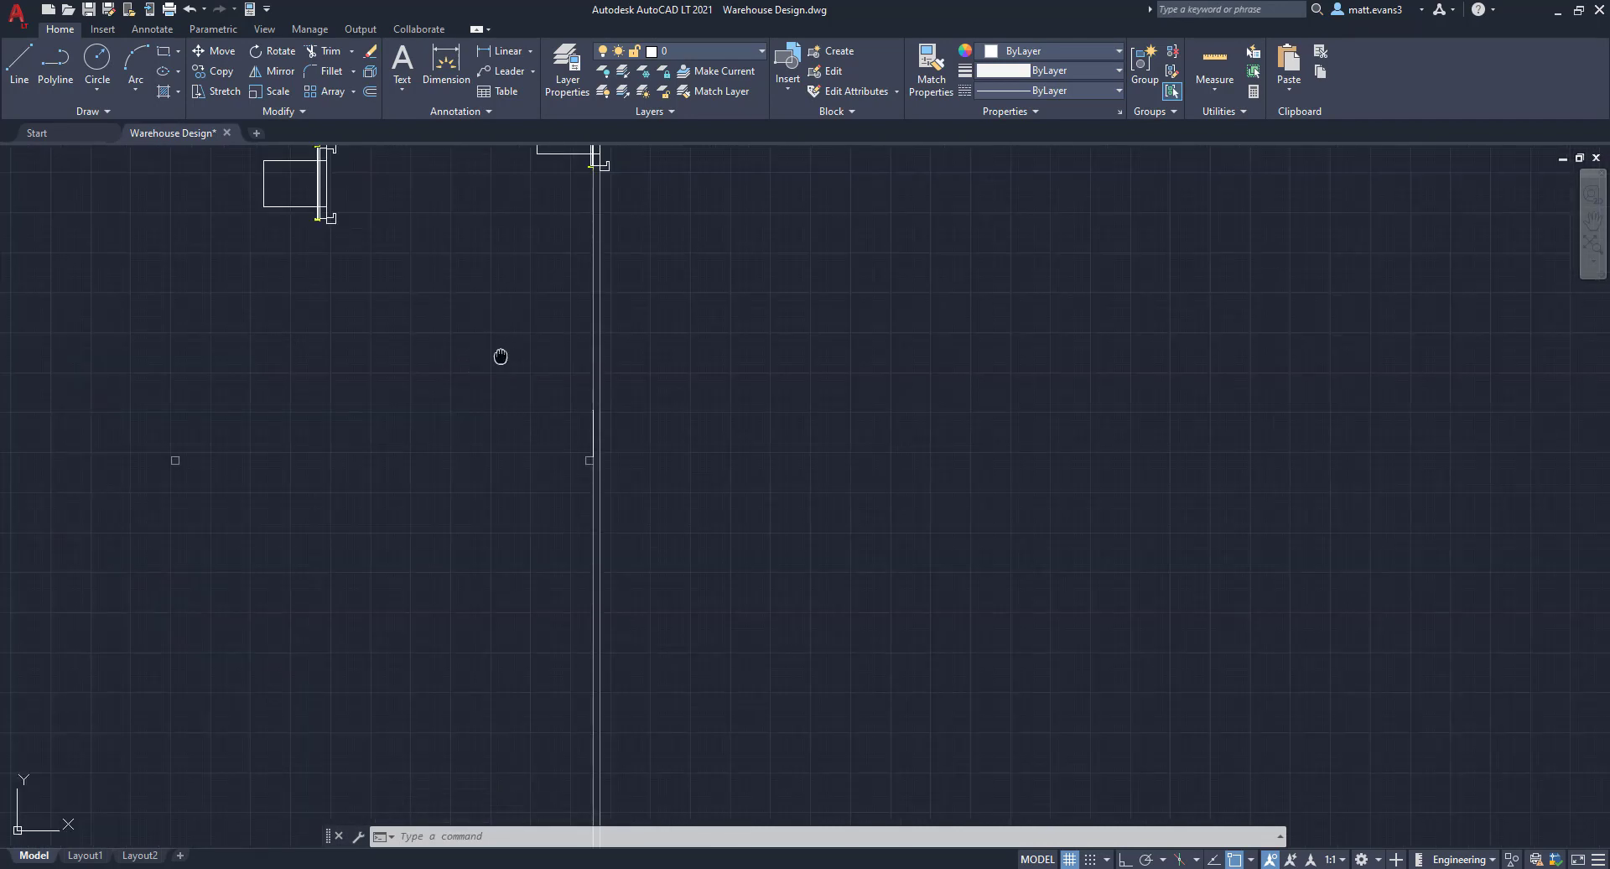
left_click_drag(659, 277, 432, 332)
left_click(335, 291)
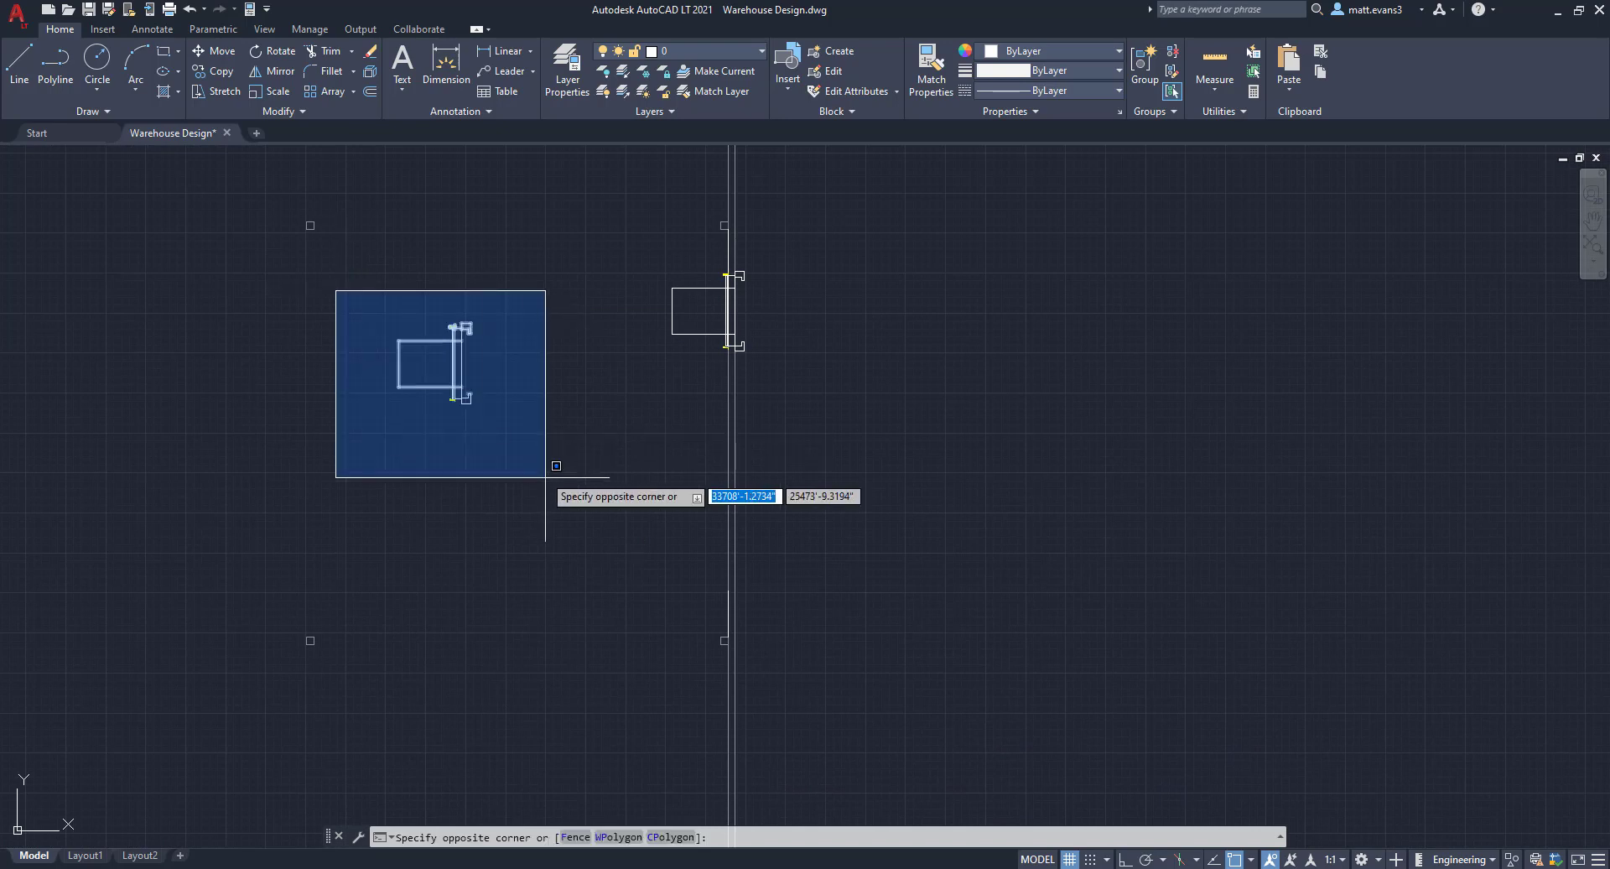
left_click(546, 467)
right_click(522, 377)
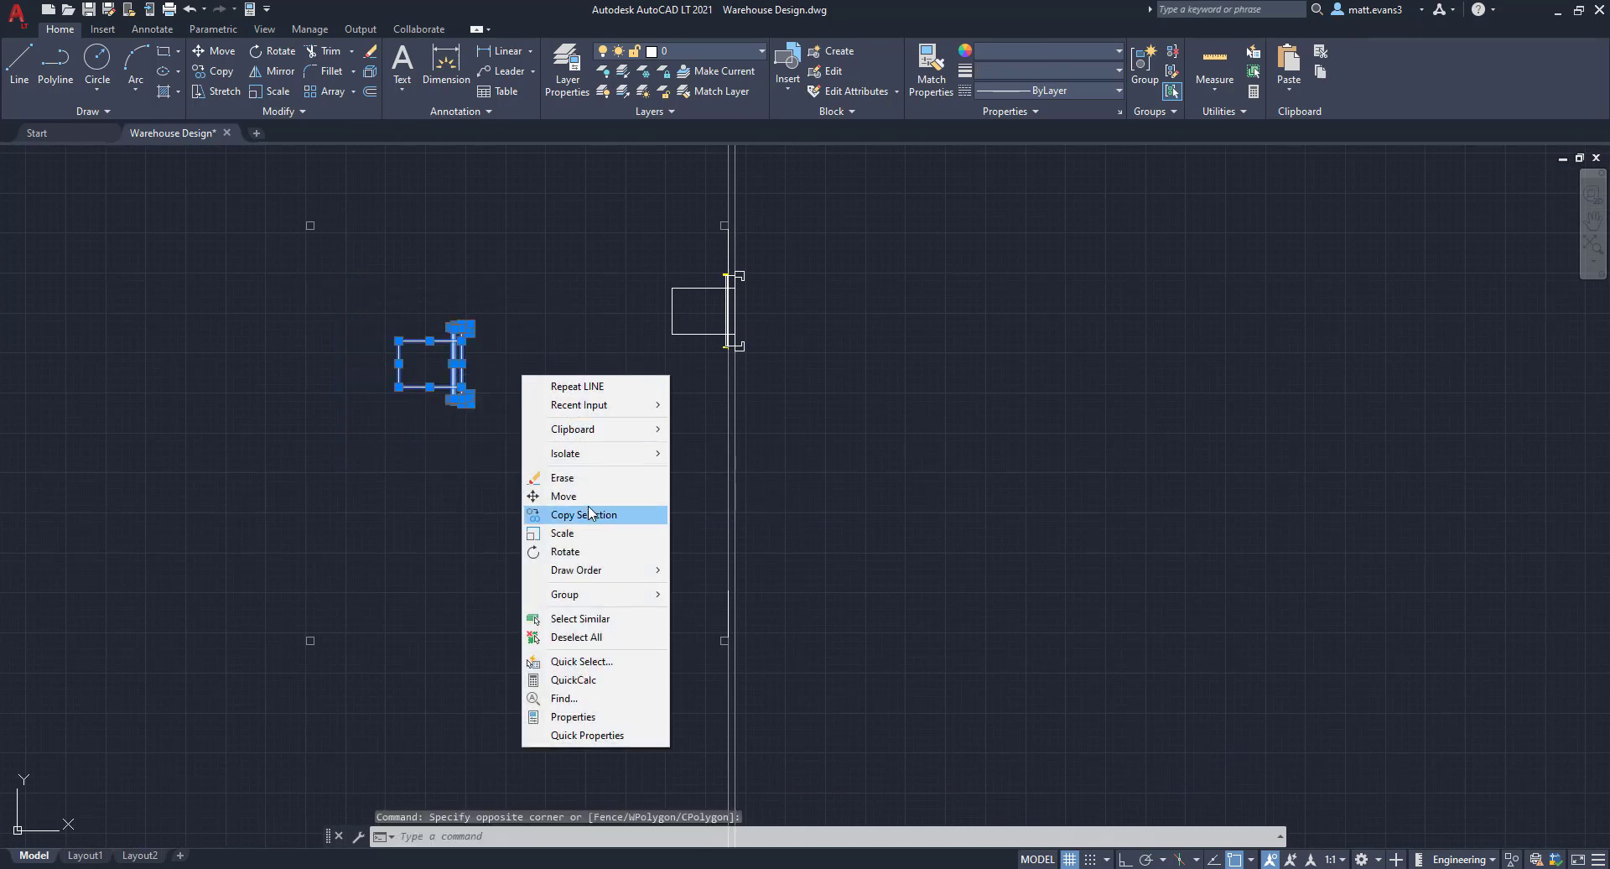
left_click(564, 496)
scroll(450, 349, "up", 5)
middle_click_drag(515, 601, 567, 546)
left_click(542, 618)
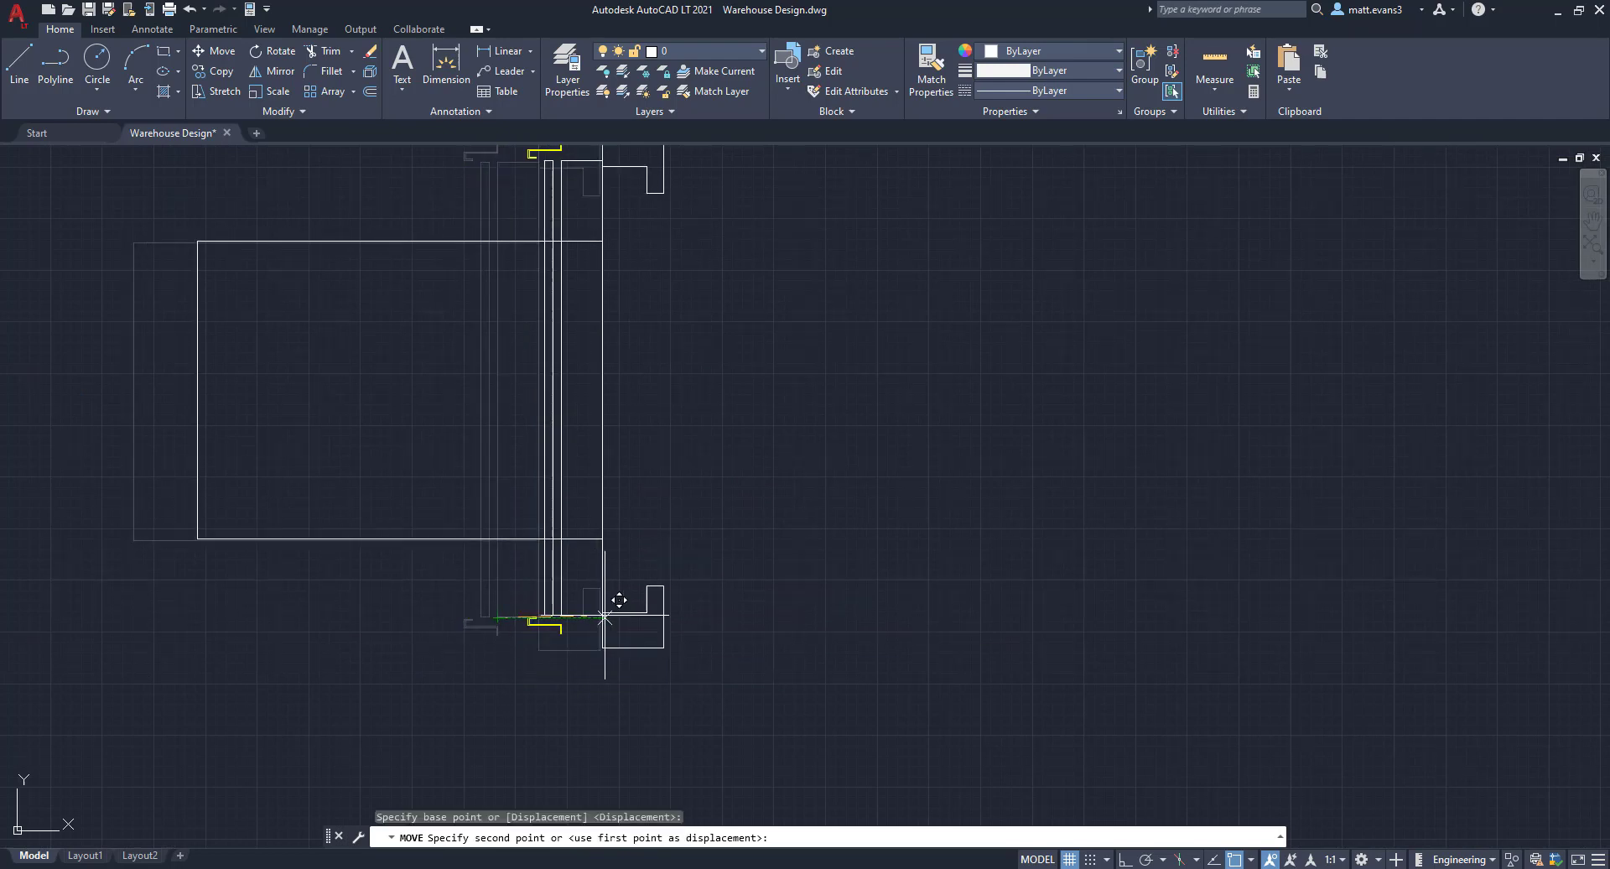
Drop the door at the end of the 6' spacing line on the wall
scroll(604, 616, "down", 5)
middle_click_drag(898, 647, 755, 243)
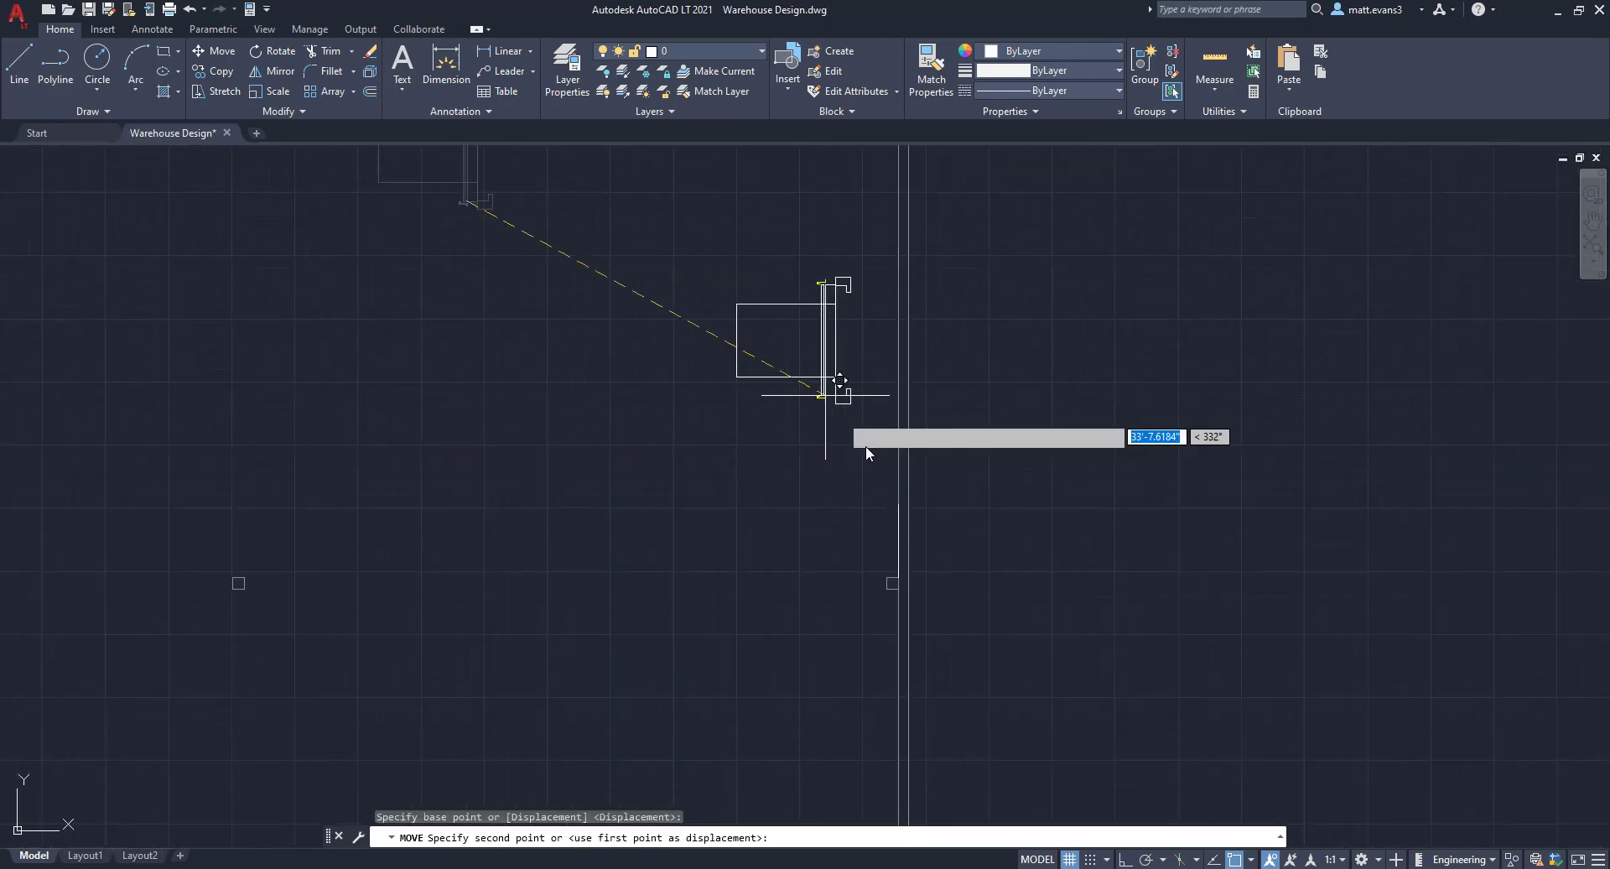
scroll(866, 445, "up", 4)
left_click(884, 507)
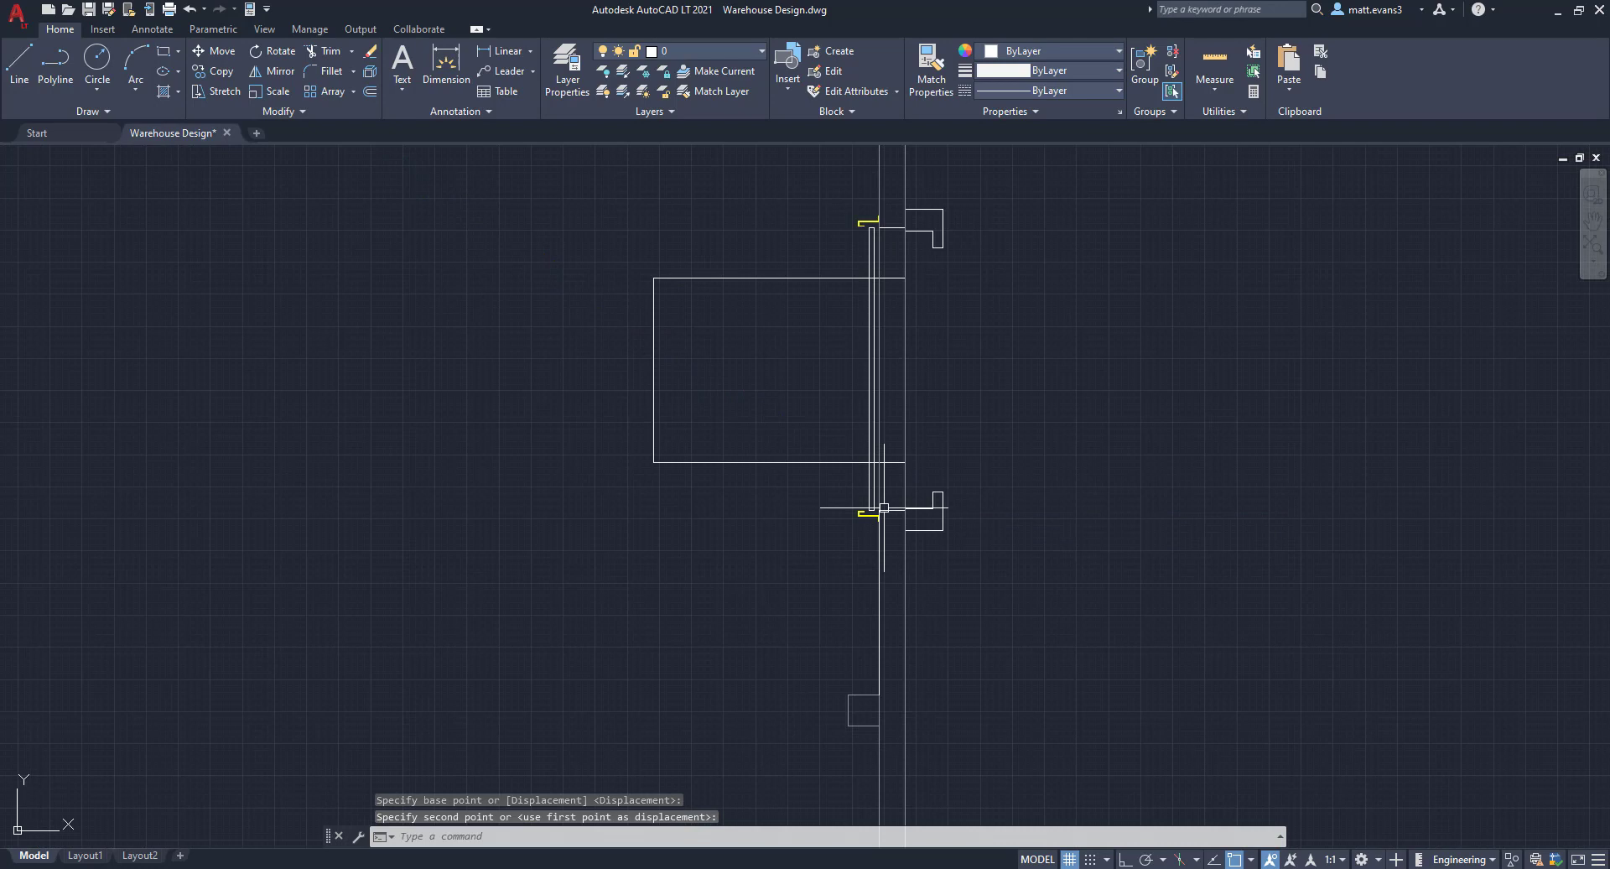
scroll(585, 535, "down", 4)
middle_click_drag(629, 353, 567, 604)
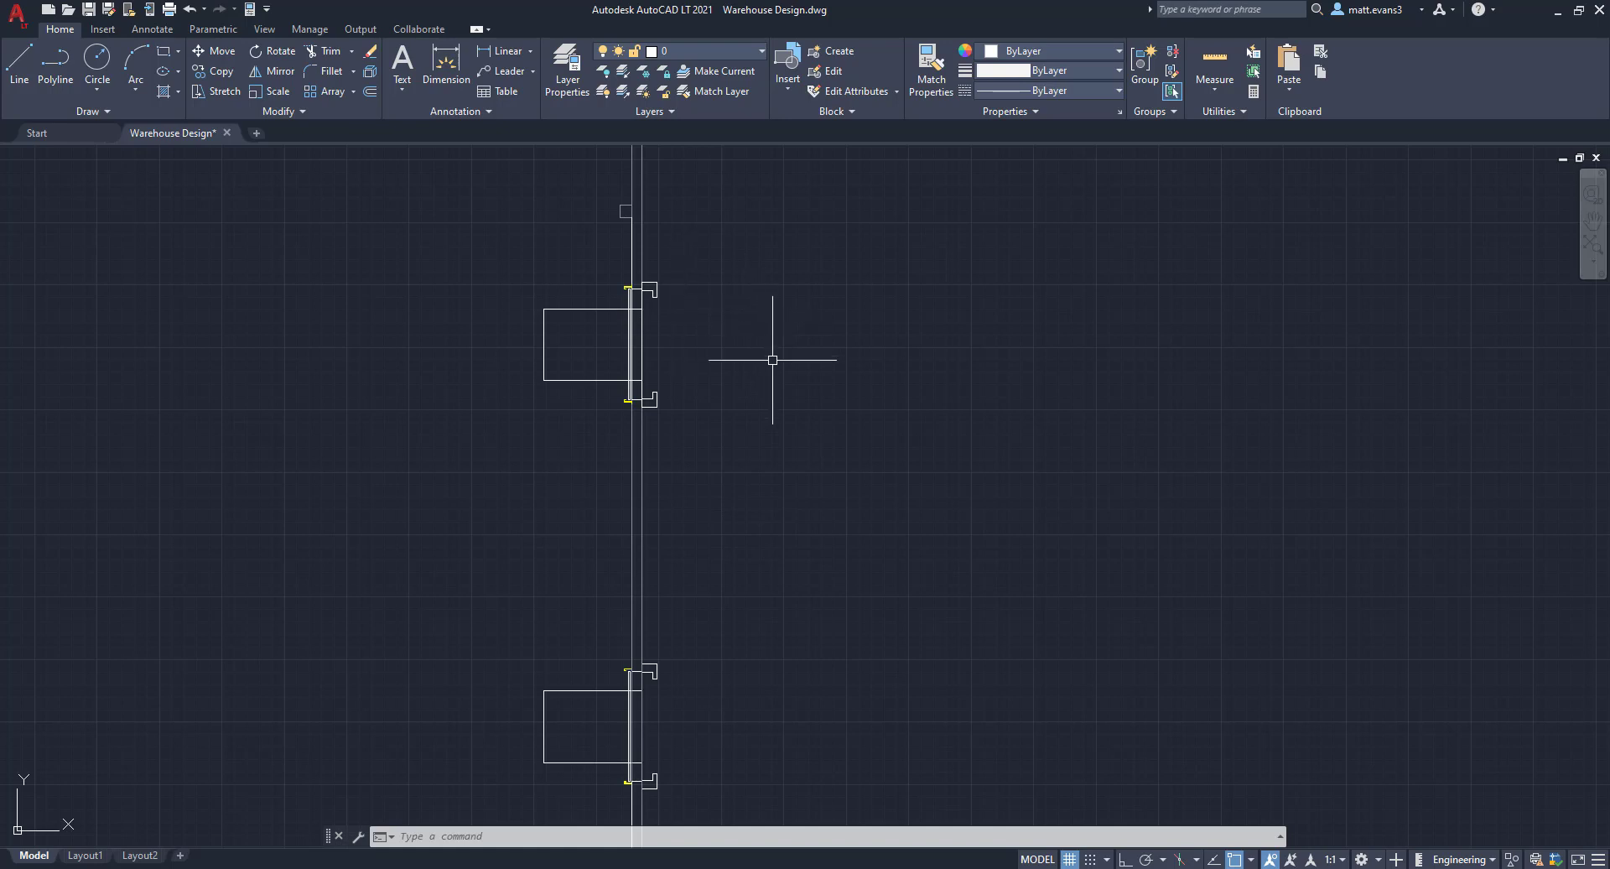
Select the upper dock door together with its adjacent wall line pieces for copying
scroll(767, 353, "down", 4)
scroll(760, 341, "up", 6)
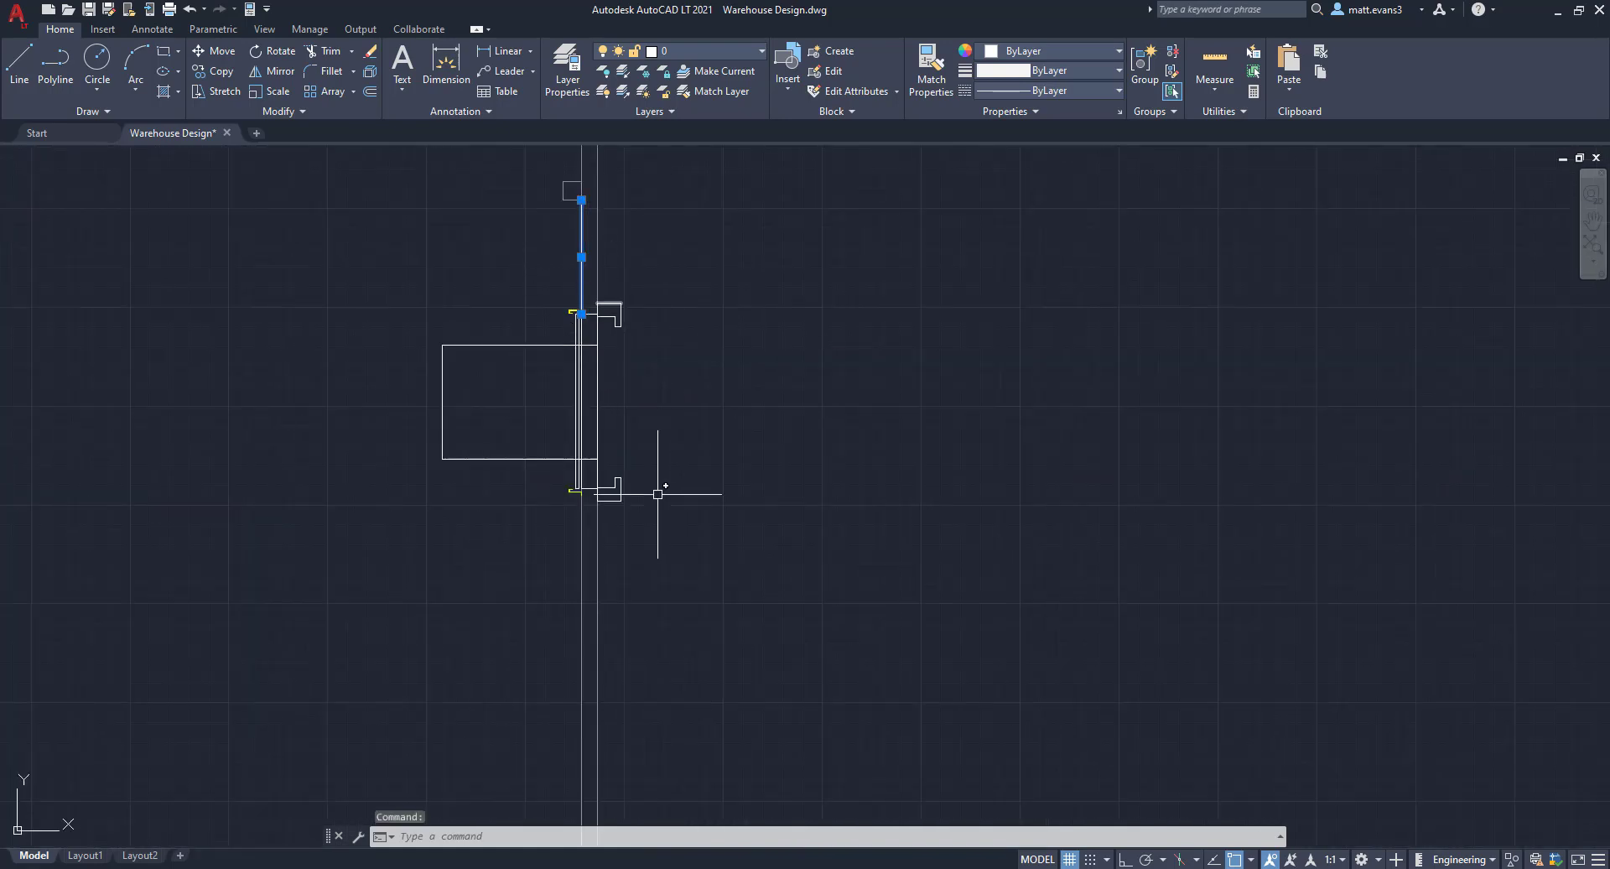
left_click(671, 525)
left_click(387, 257)
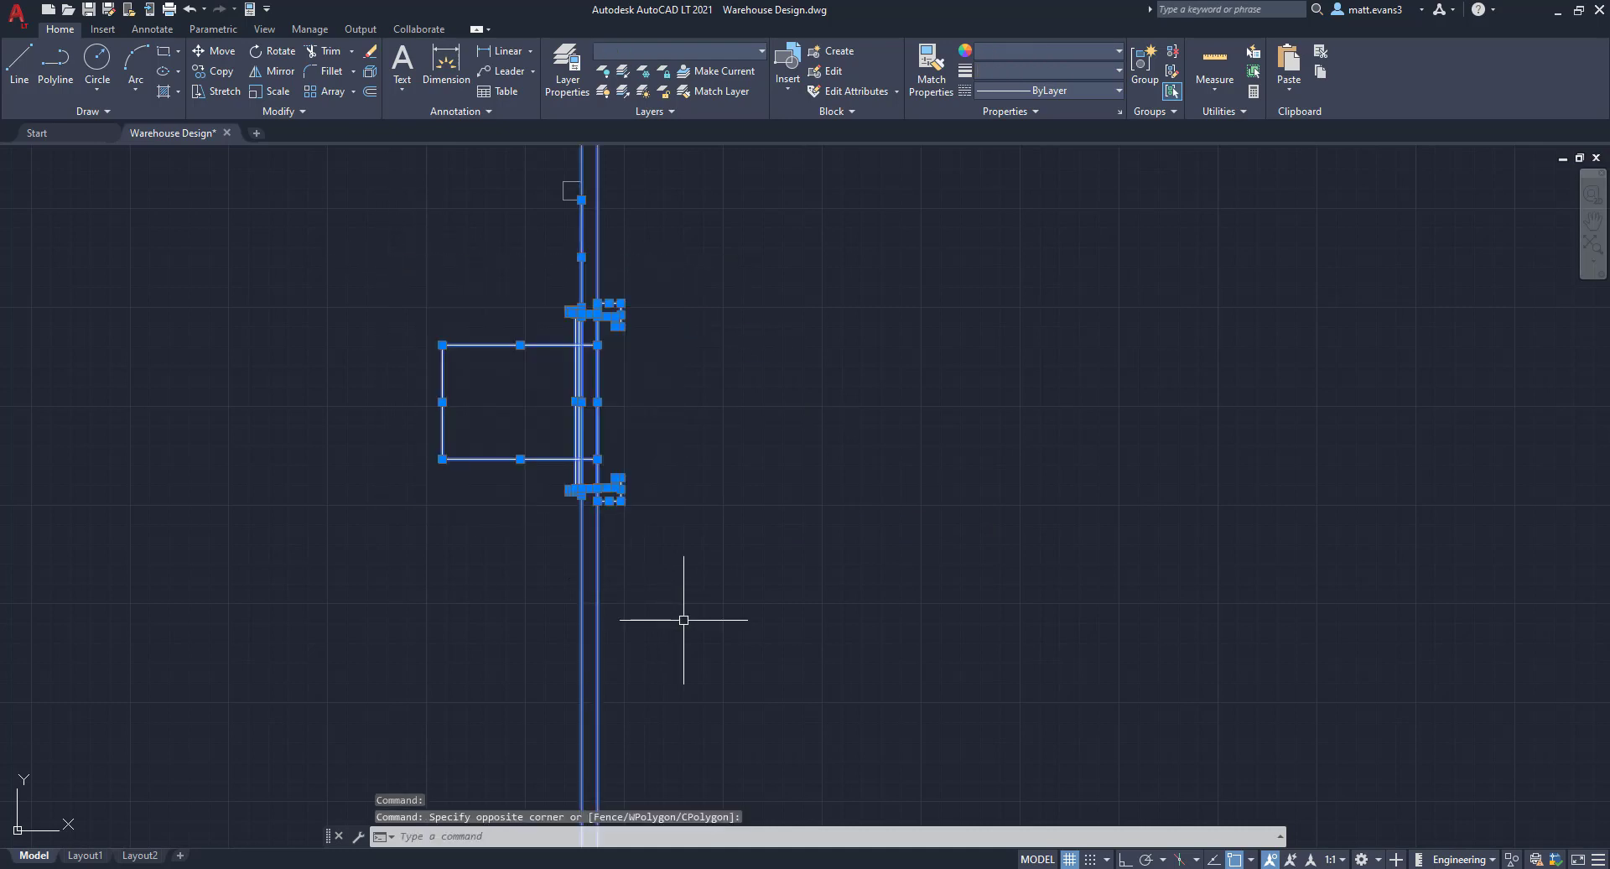
scroll(683, 620, "up", 3)
scroll(721, 645, "down", 6)
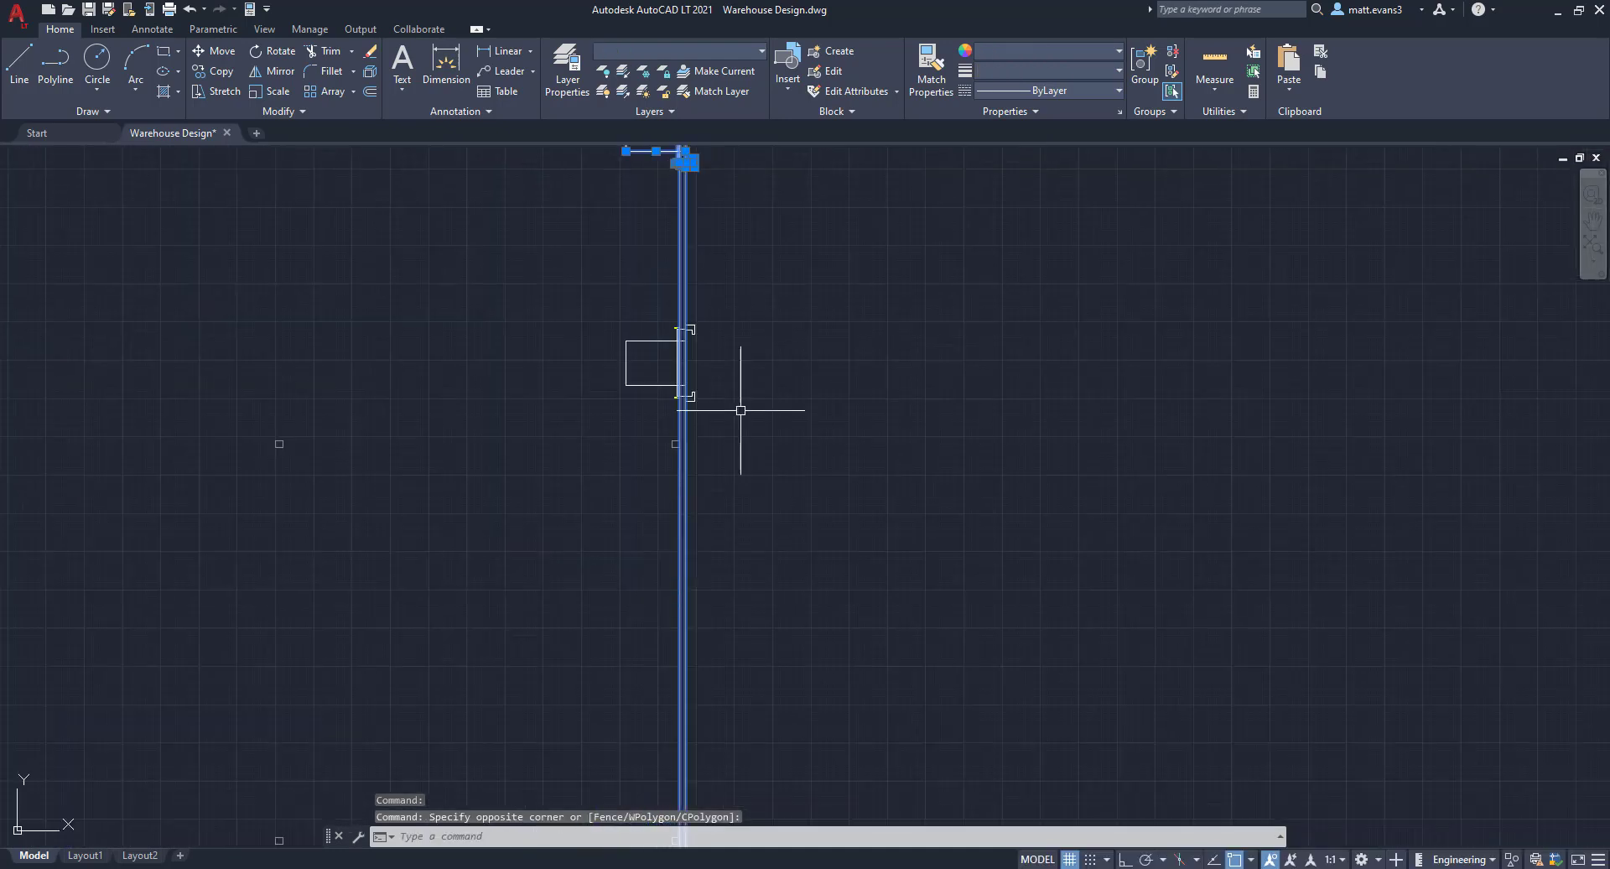
left_click(745, 446)
left_click(537, 323)
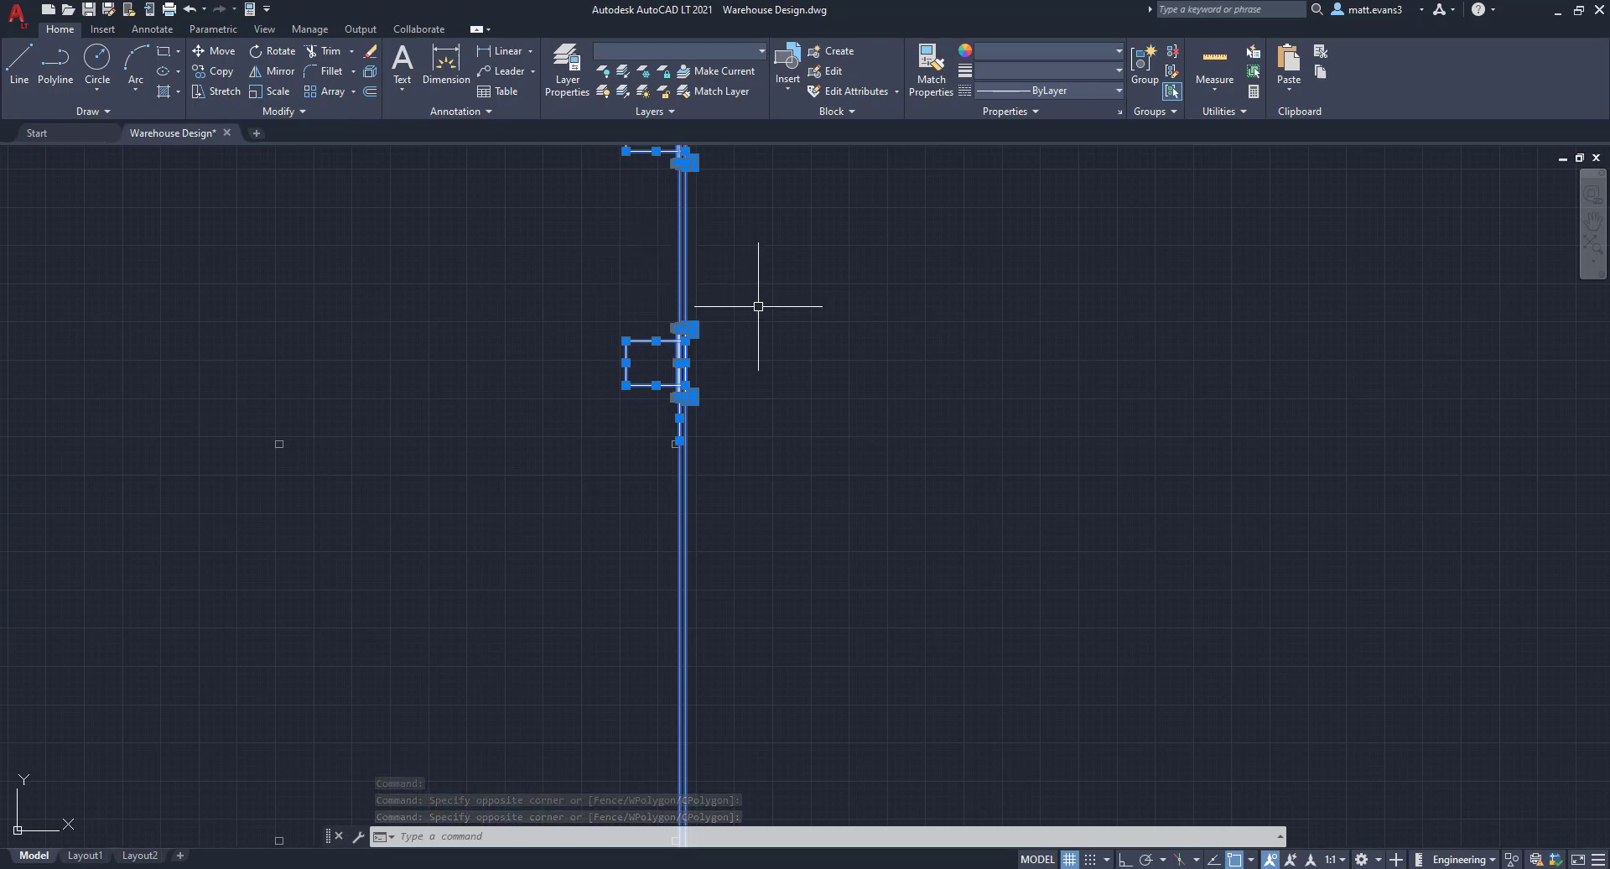
right_click(758, 307)
left_click(818, 447)
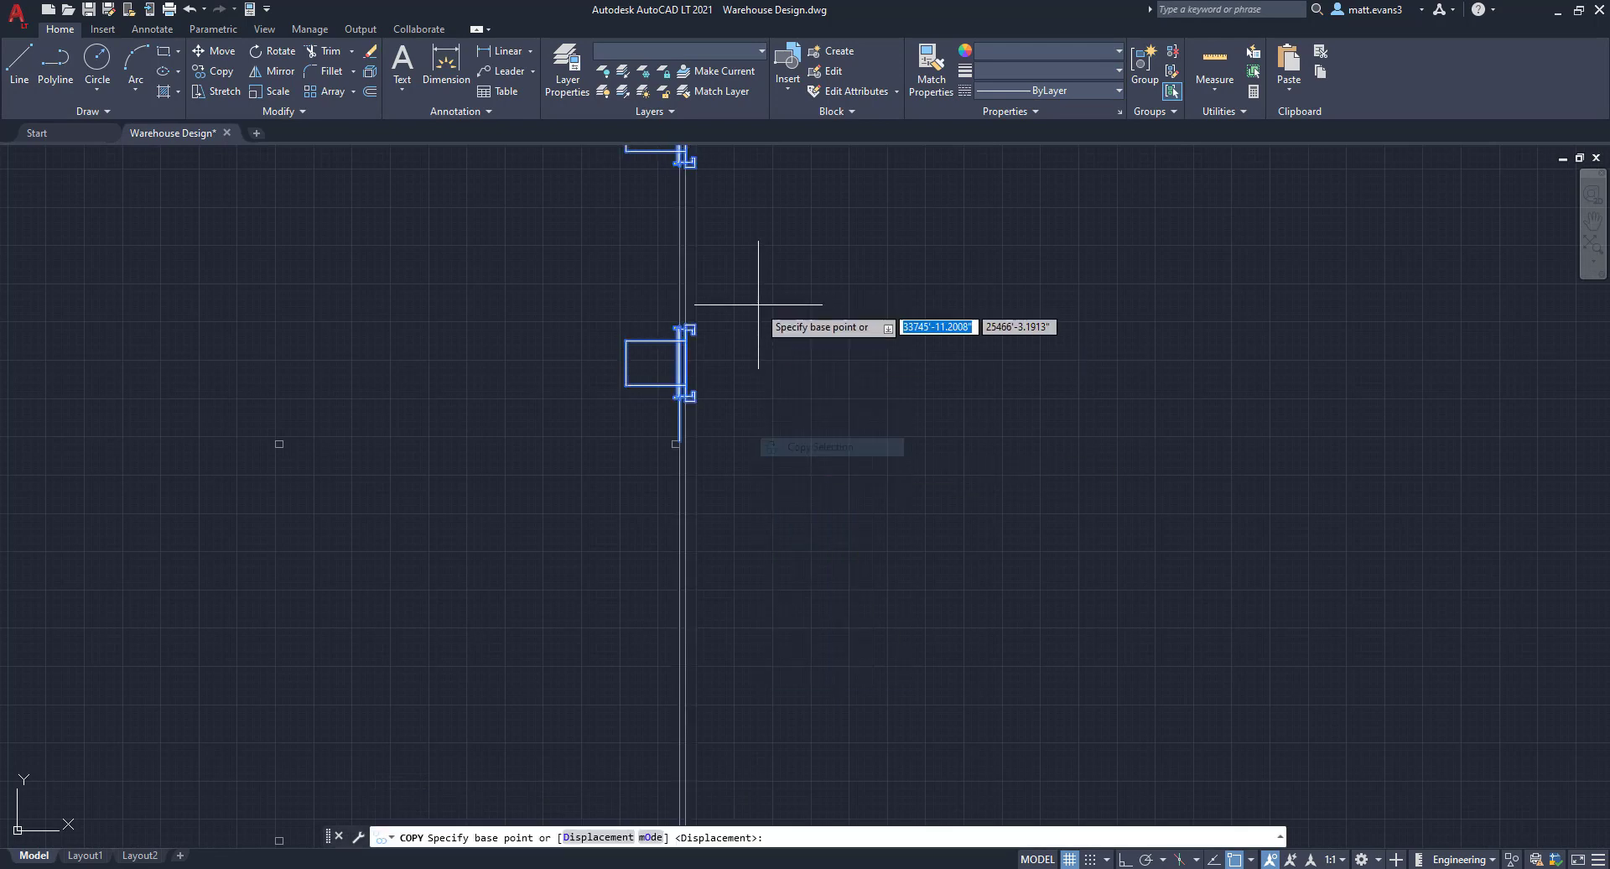
Copy them from the wall's top endpoint to two positions further down the wall
scroll(712, 172, "up", 3)
middle_click_drag(737, 374, 734, 509)
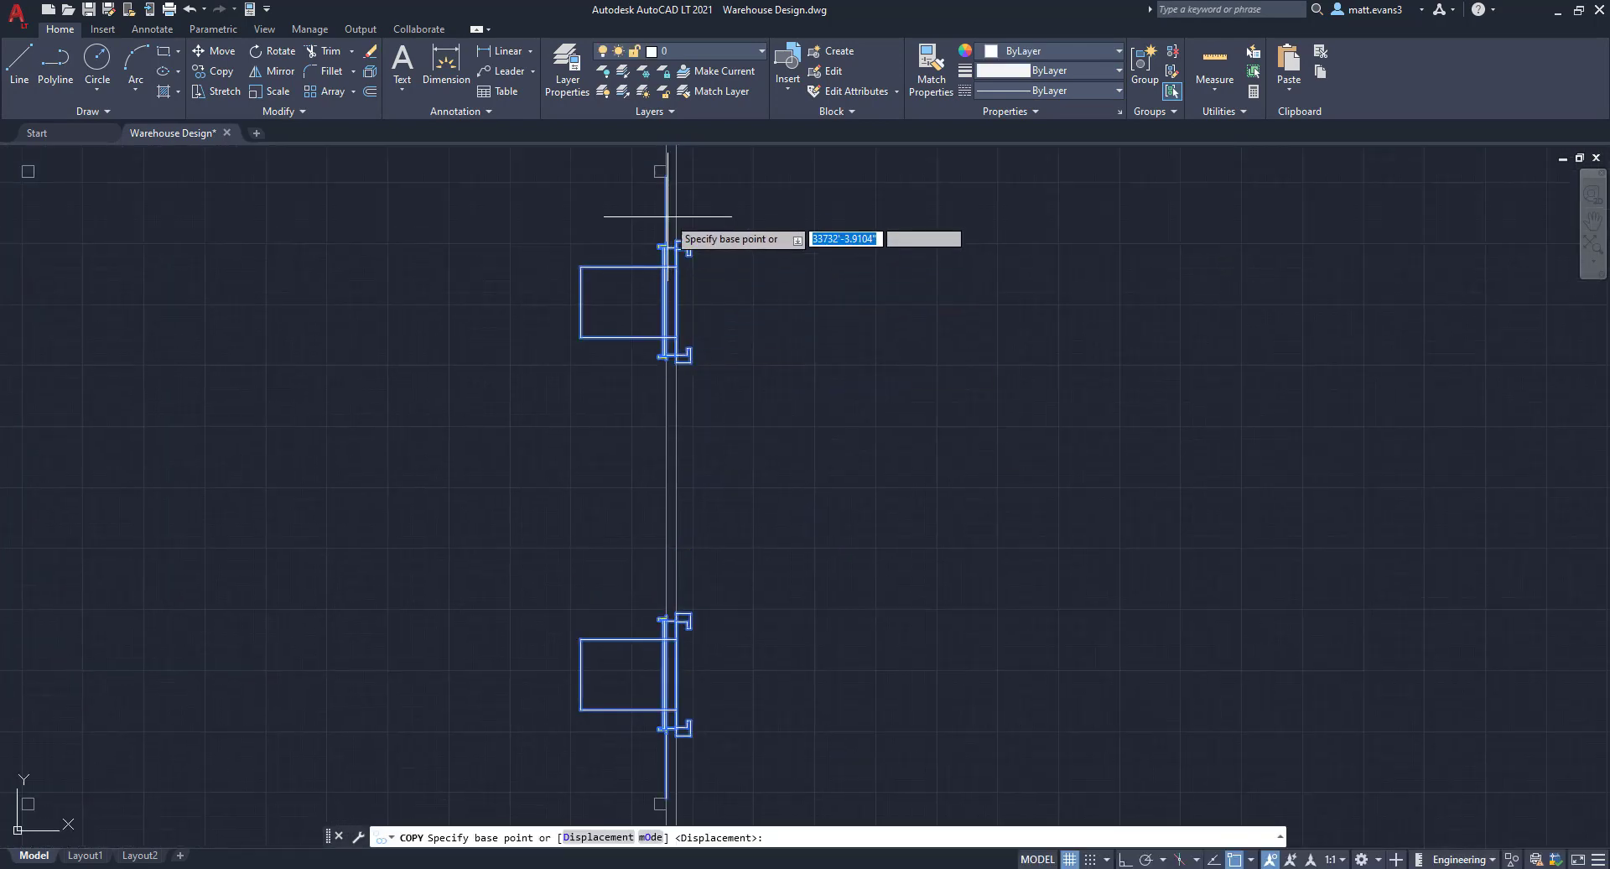
left_click(660, 171)
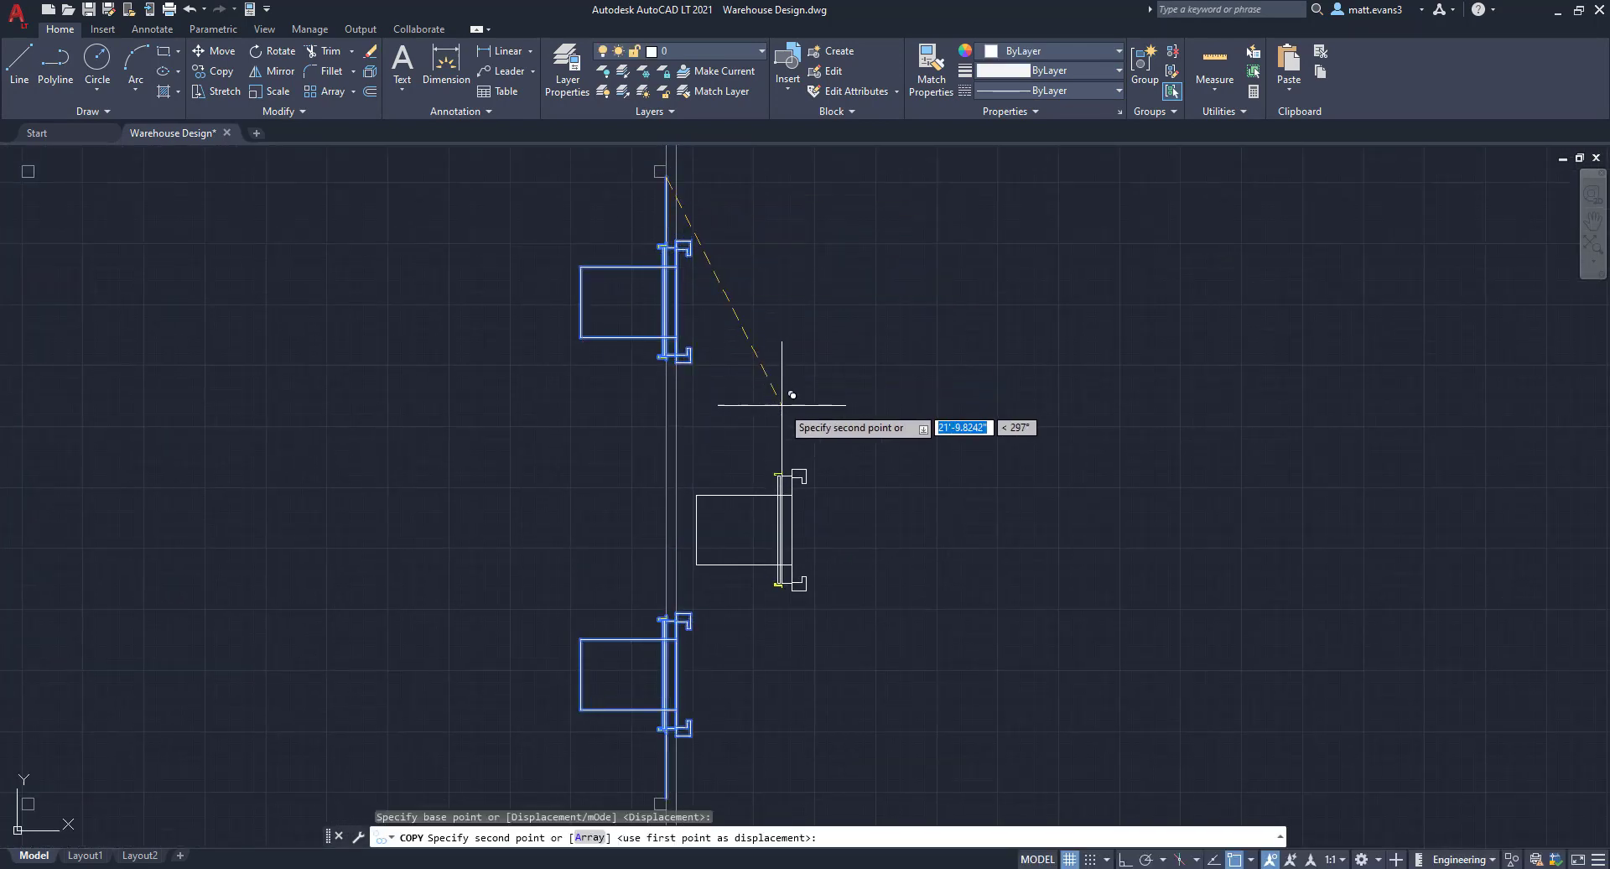
middle_click_drag(784, 420, 665, 79)
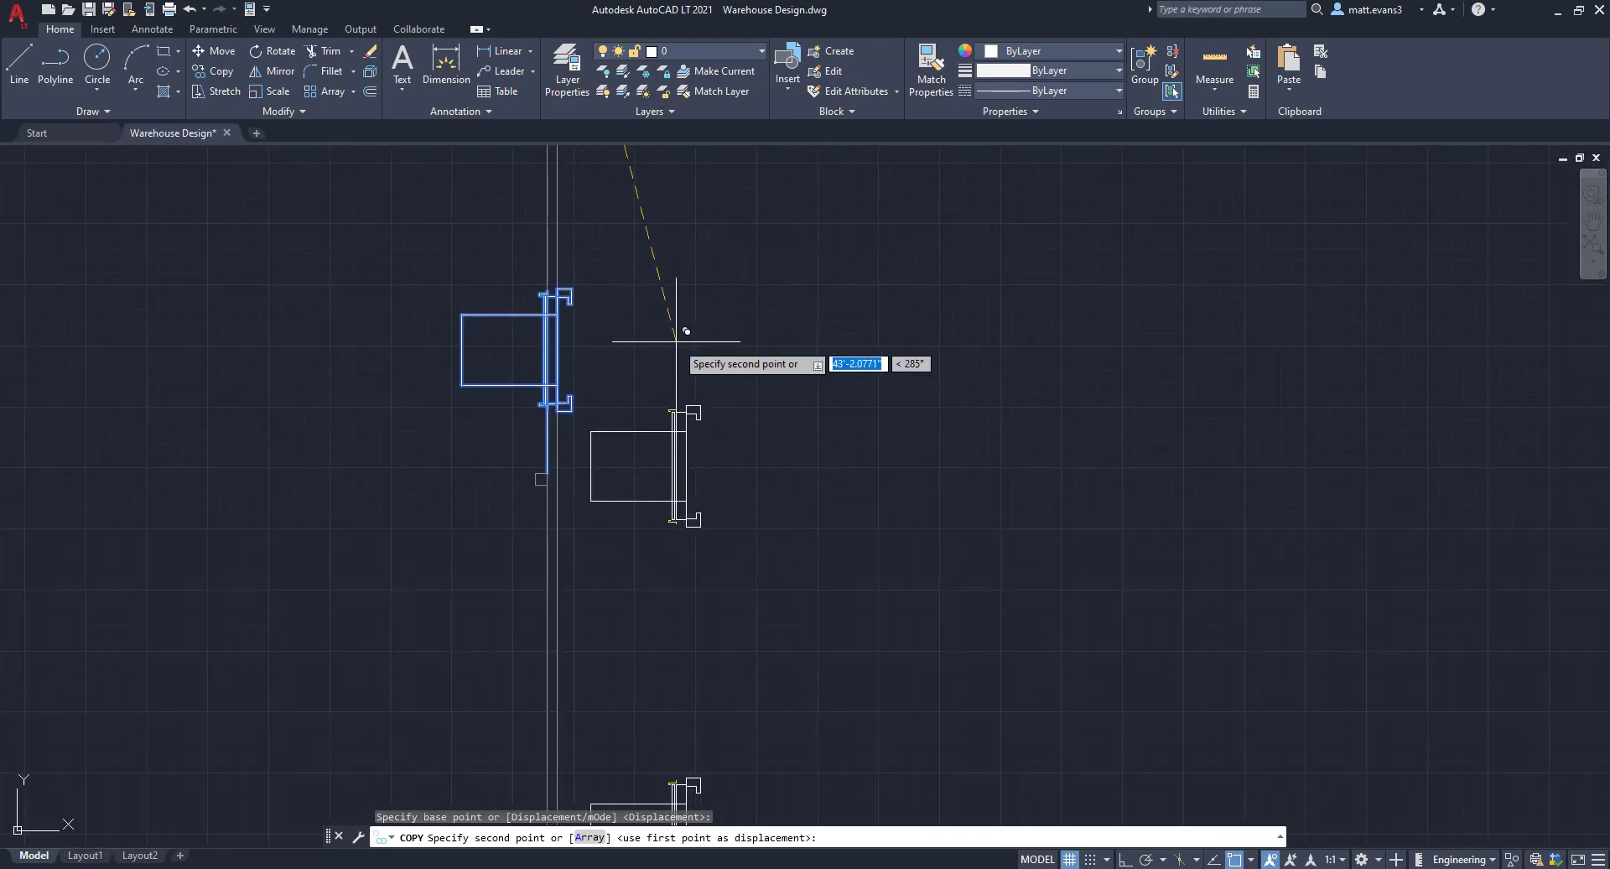
middle_click_drag(686, 332, 669, 216)
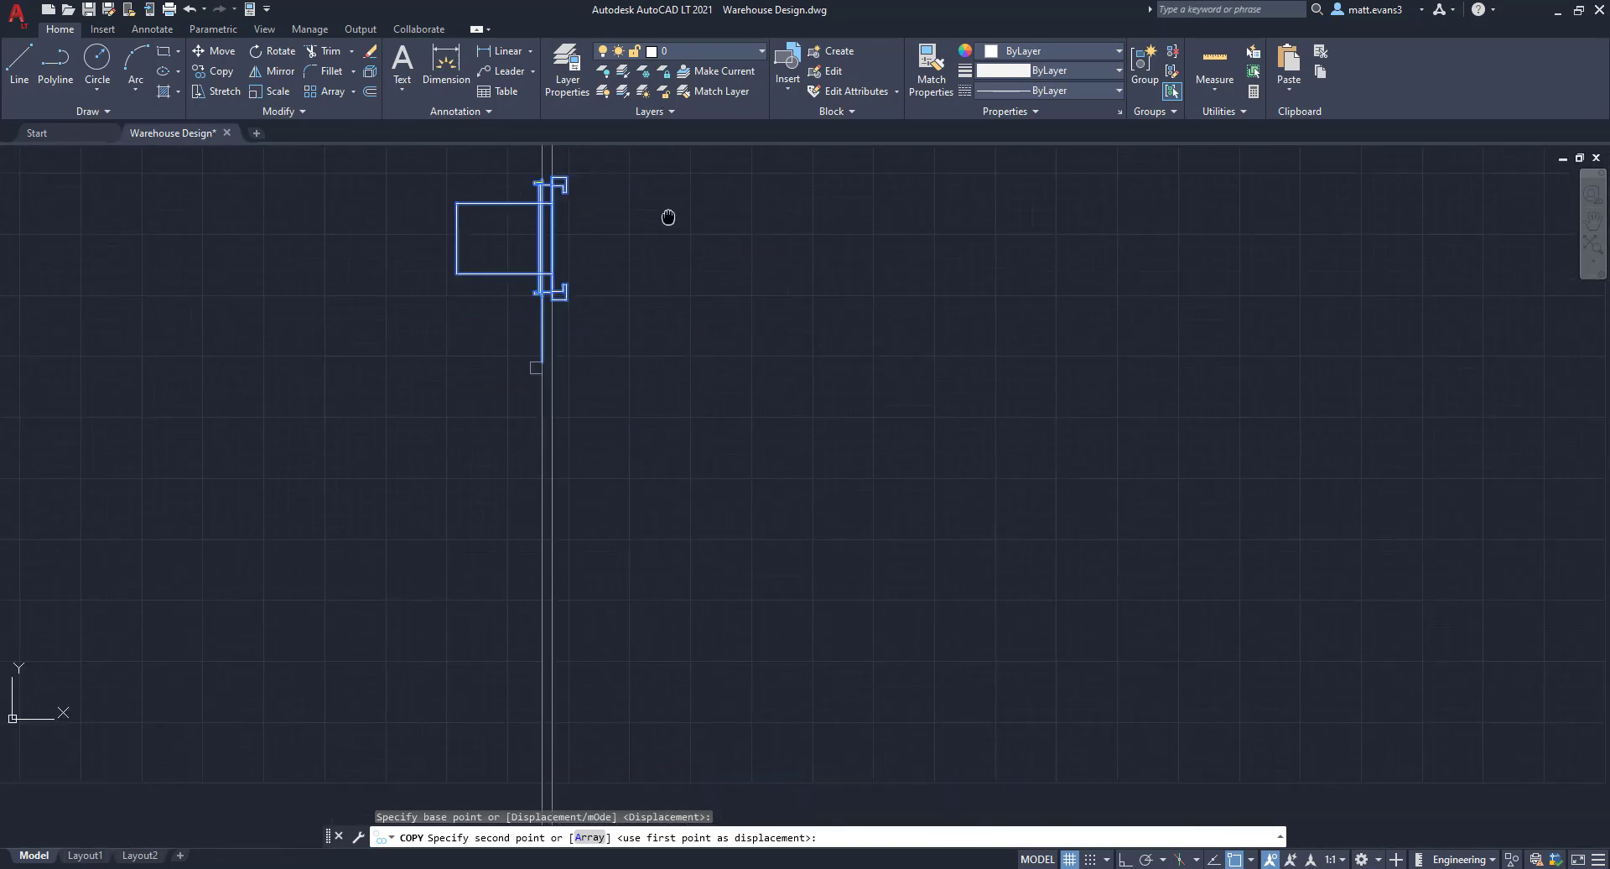
left_click(537, 353)
scroll(712, 470, "down", 5)
middle_click_drag(713, 472, 648, 266)
scroll(575, 444, "up", 4)
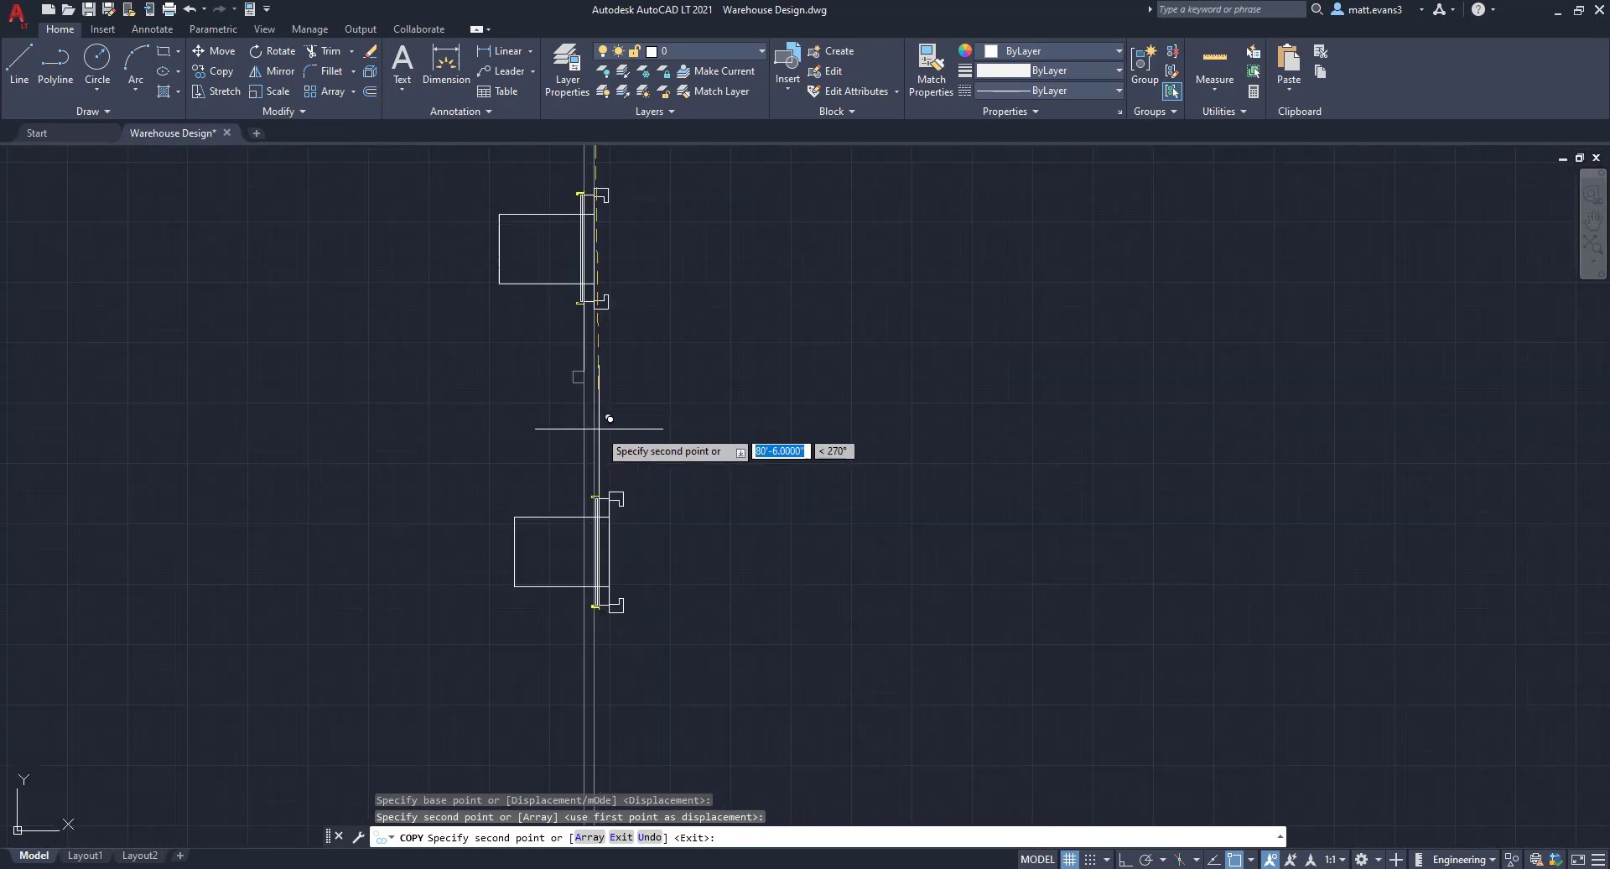
left_click(582, 374)
scroll(705, 478, "down", 4)
mouse_move(730, 492)
middle_mouse_down()
mouse_move(722, 472)
mouse_move(709, 549)
middle_mouse_up()
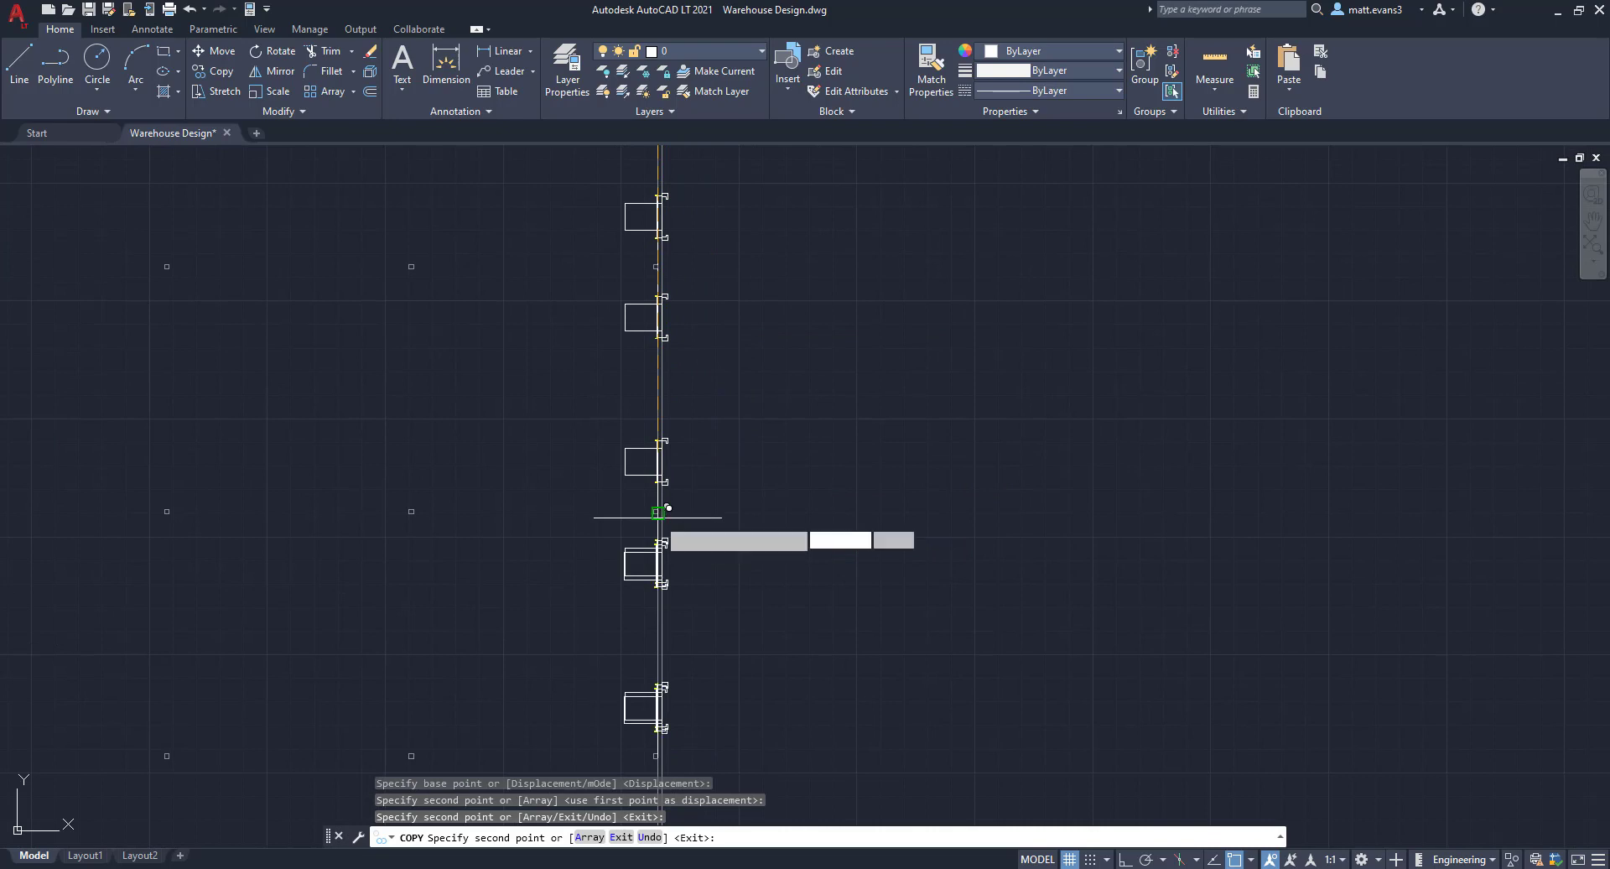
right_click(826, 460)
left_click(846, 490)
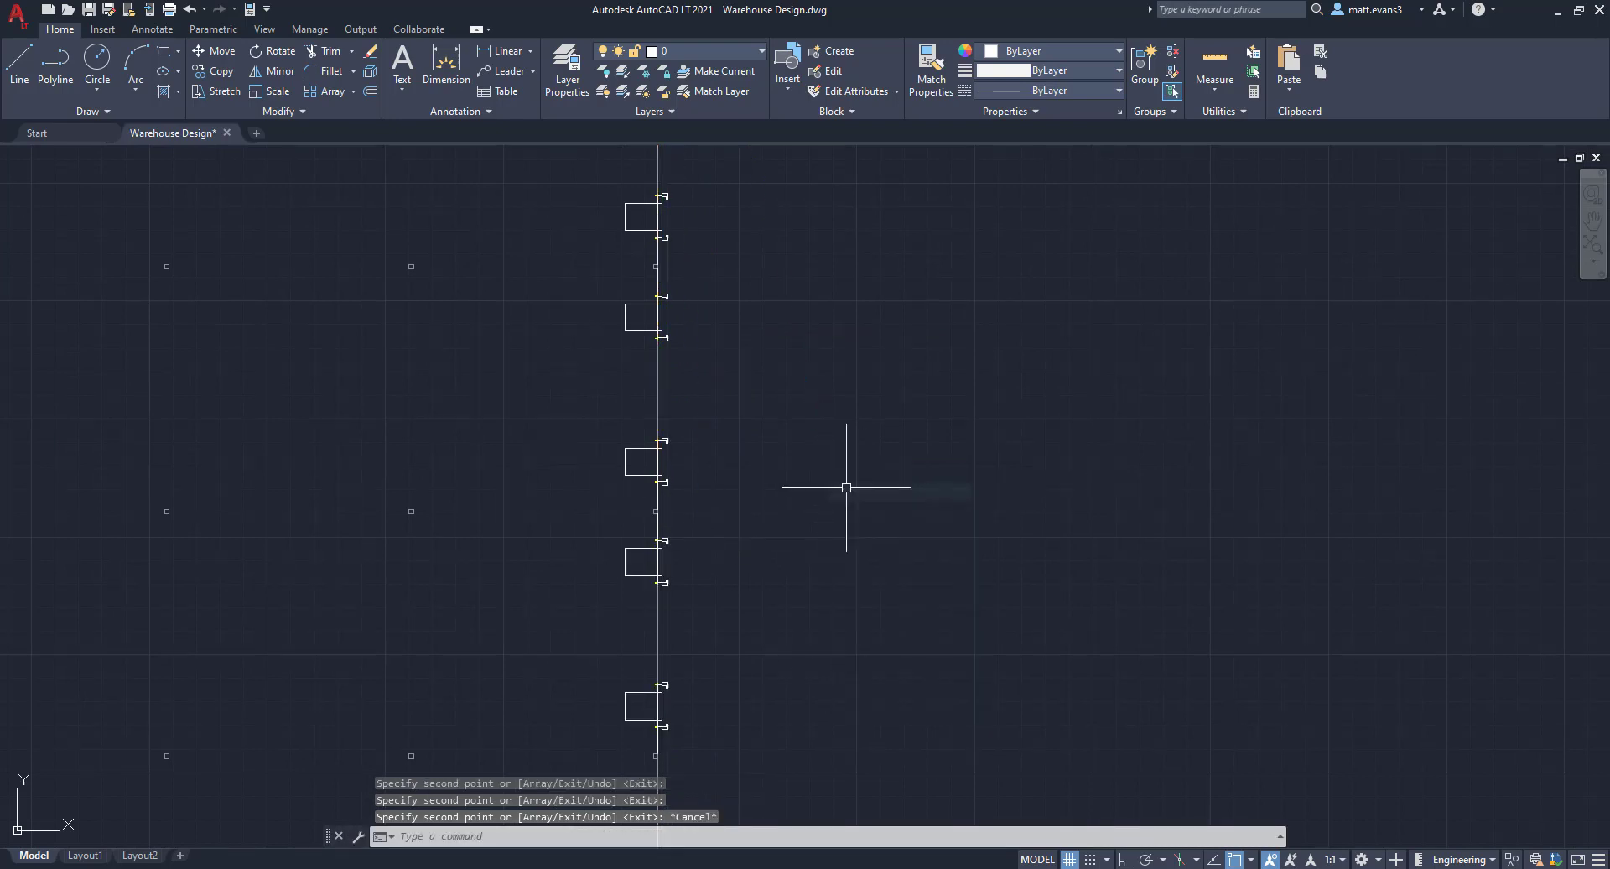
scroll(744, 409, "down", 3)
middle_click_drag(734, 252, 730, 377)
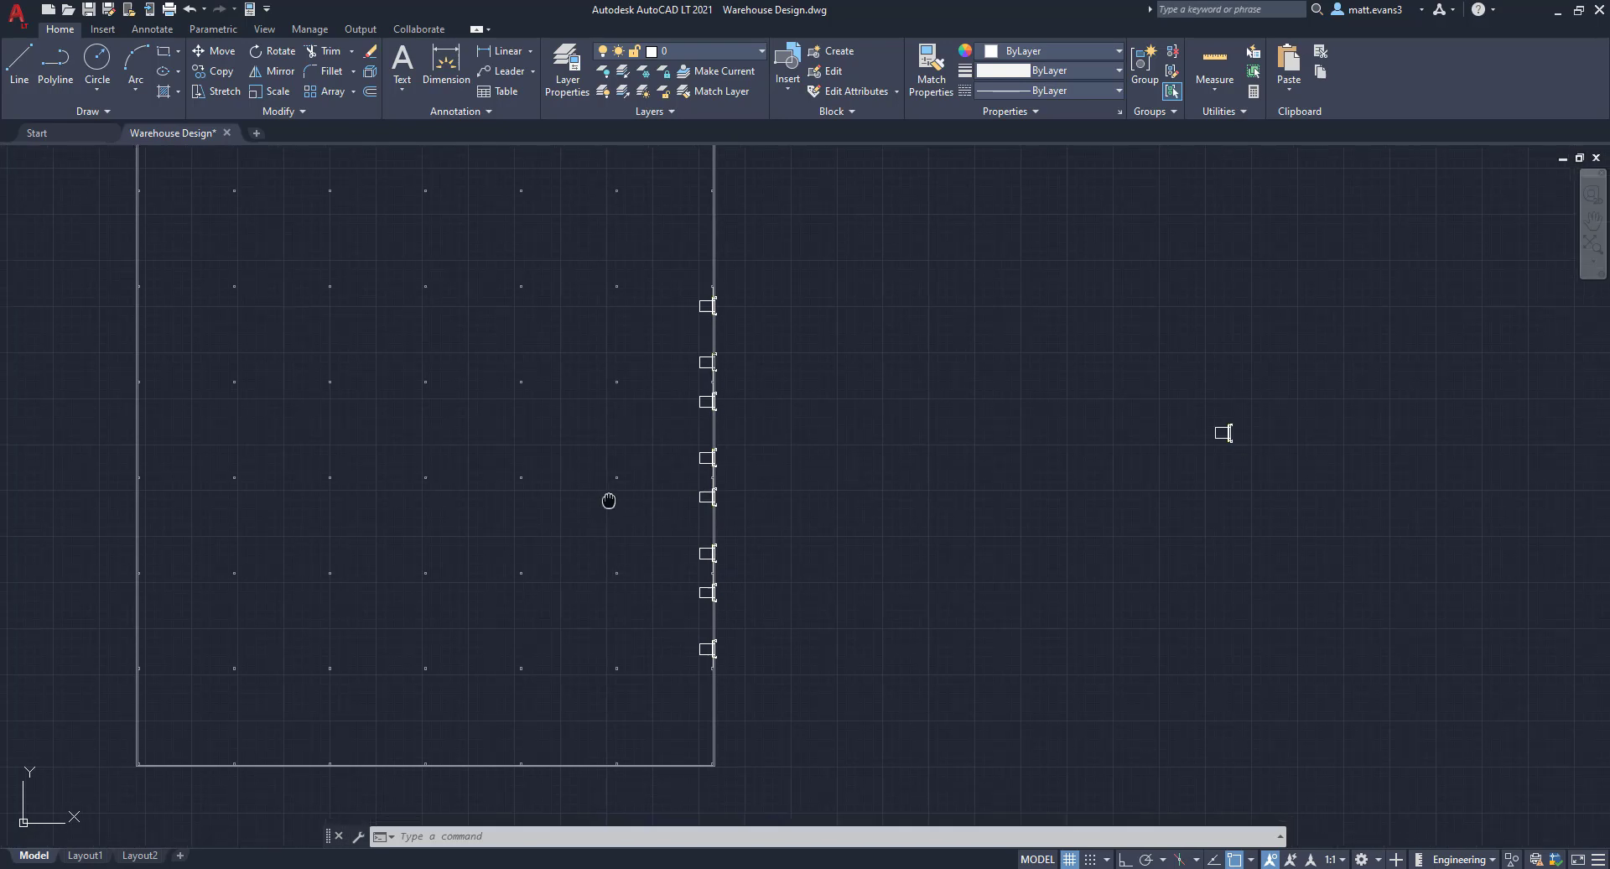
middle_click_drag(608, 500, 751, 485)
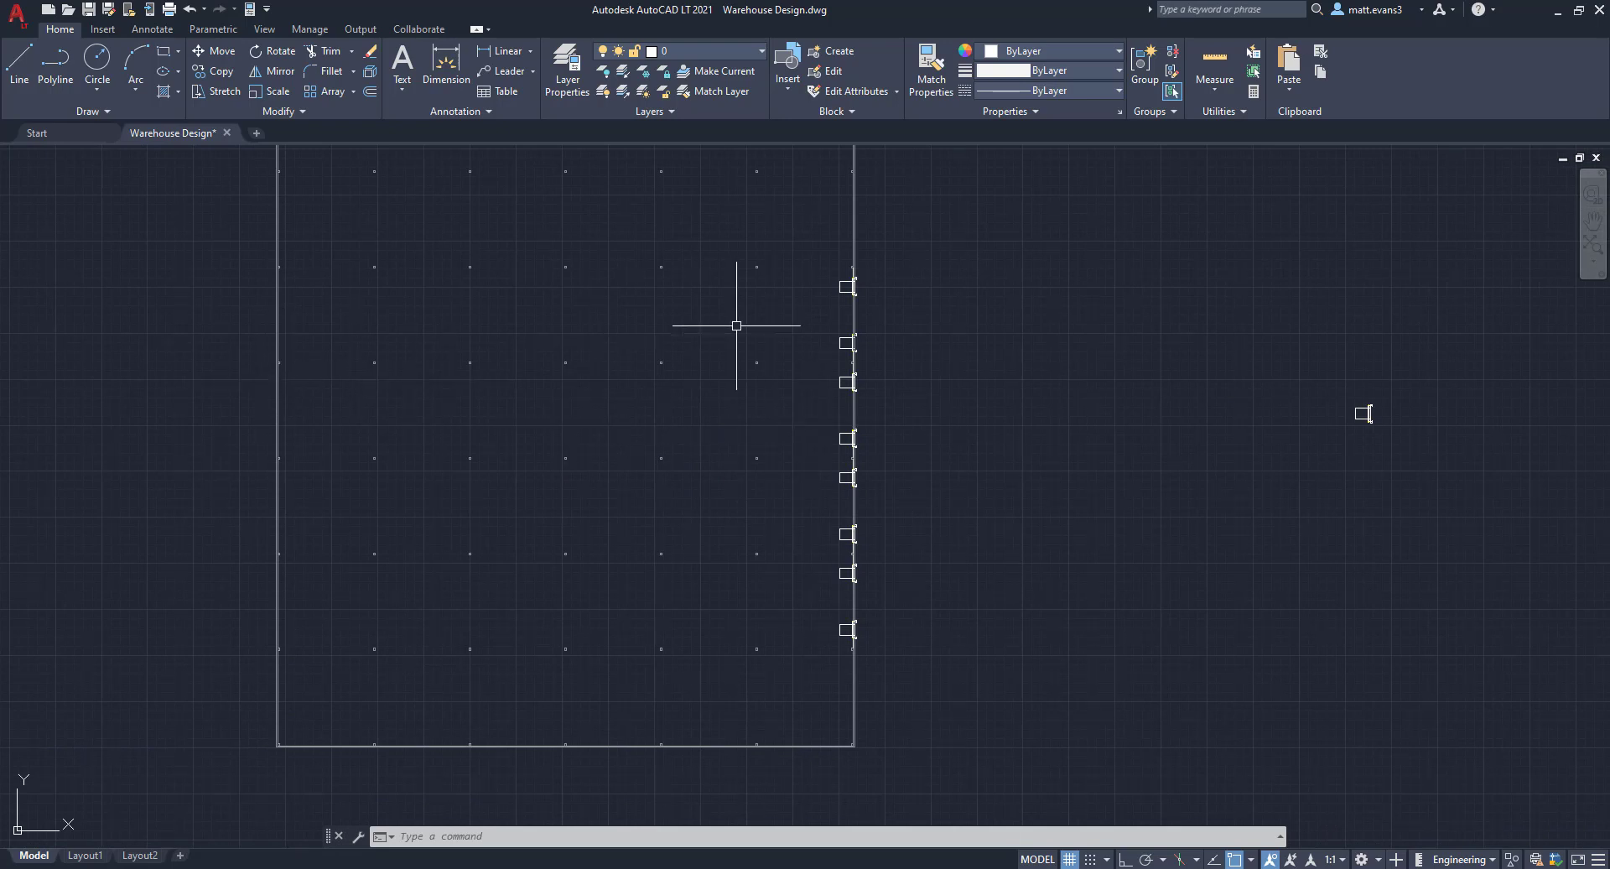
Copy all eight right-wall door blocks to a spot just outside the left wall
left_click(828, 258)
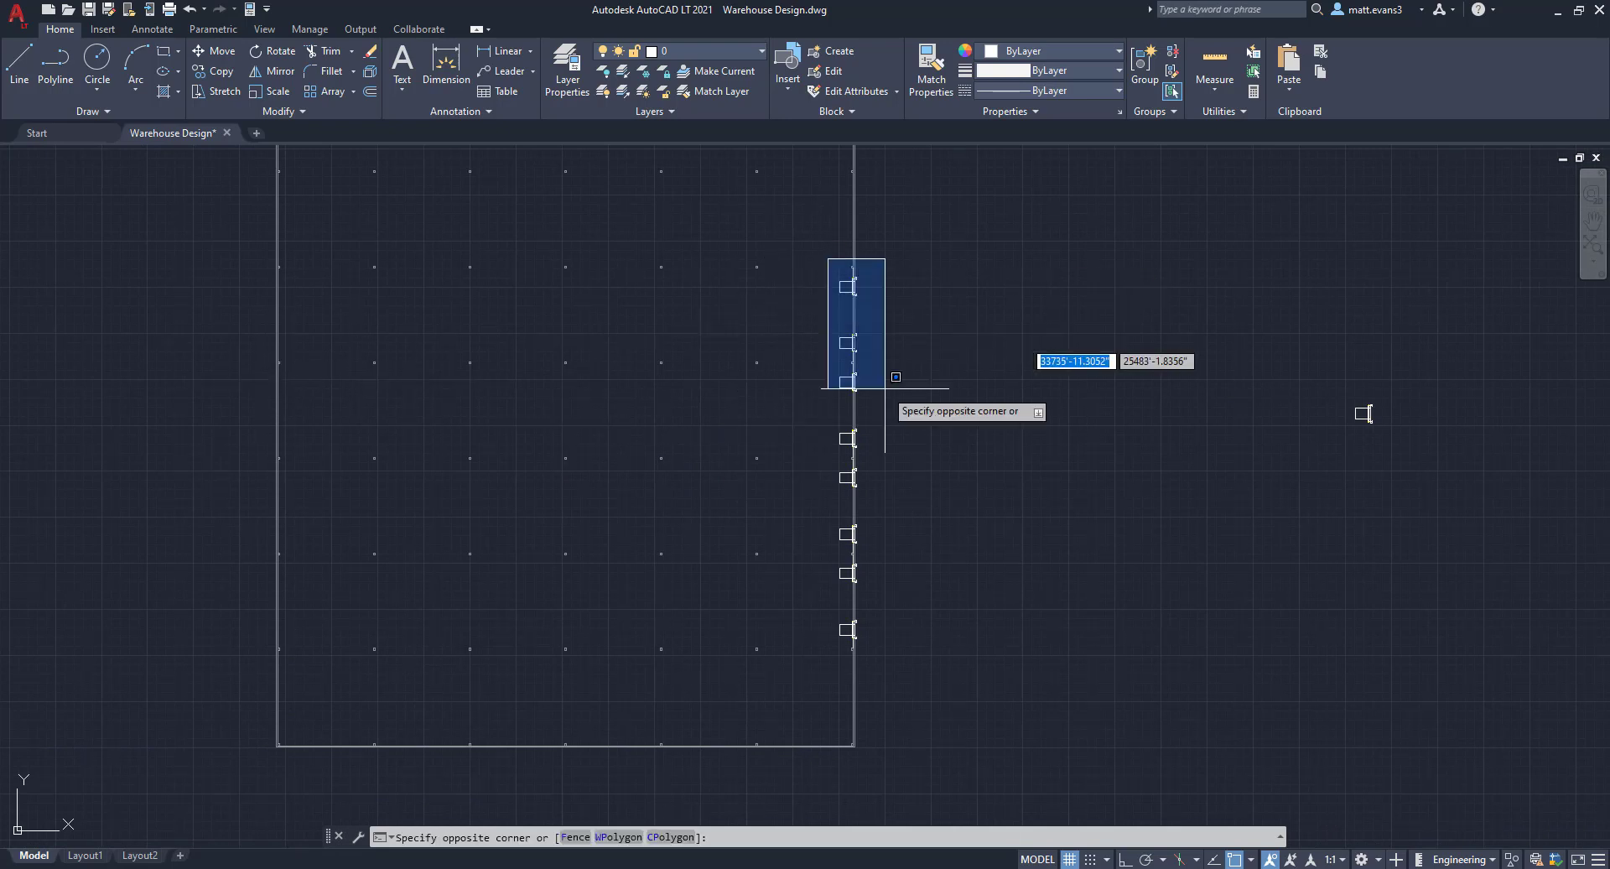
left_click(896, 649)
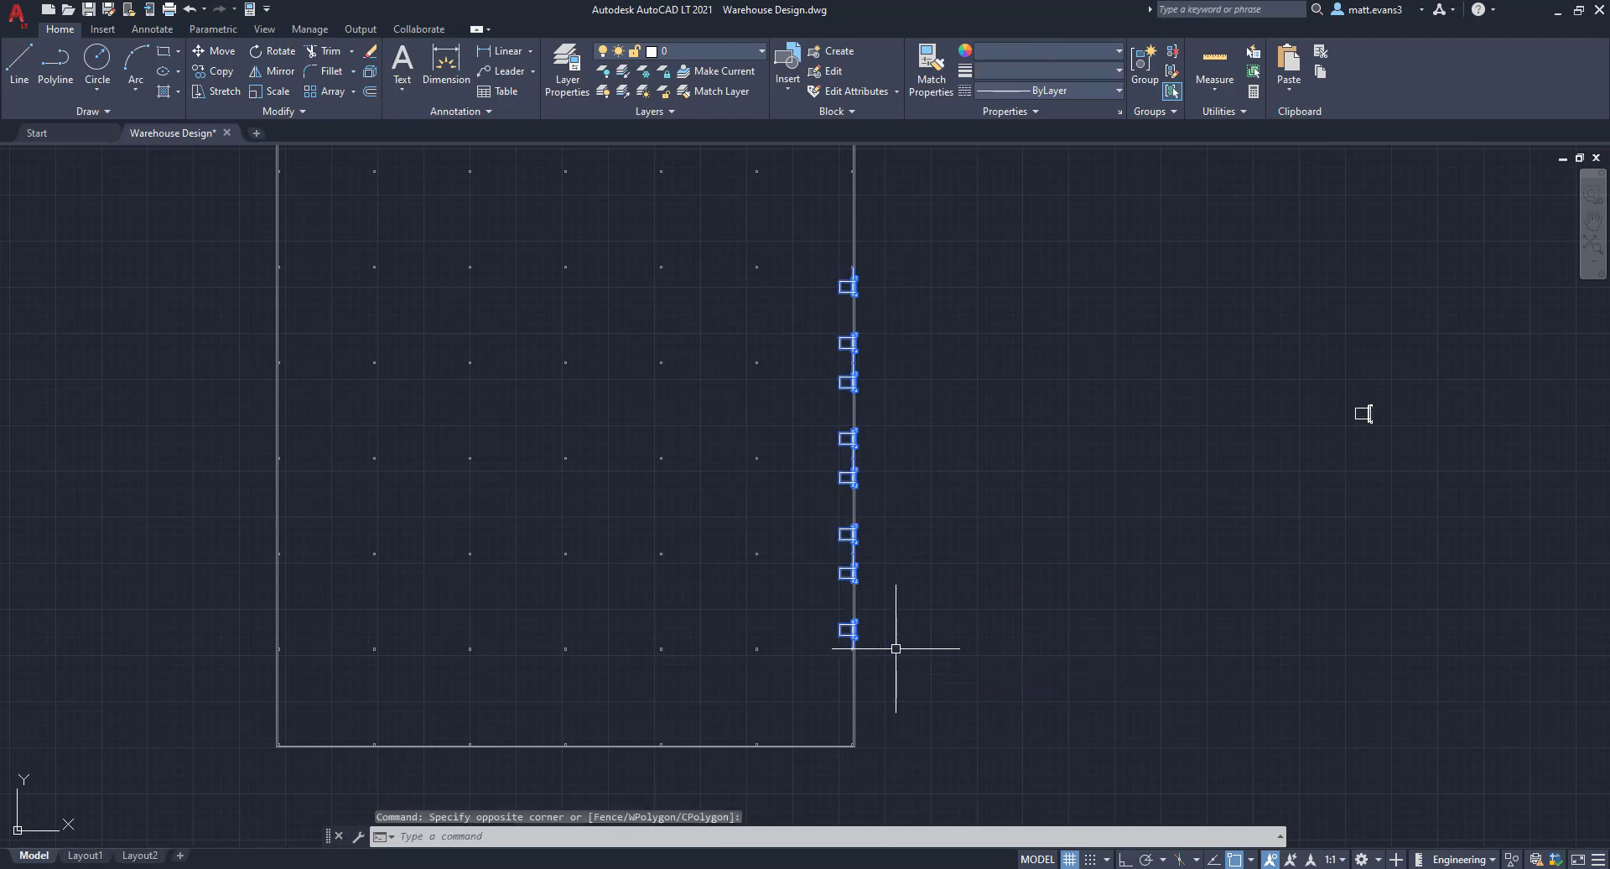
right_click(905, 464)
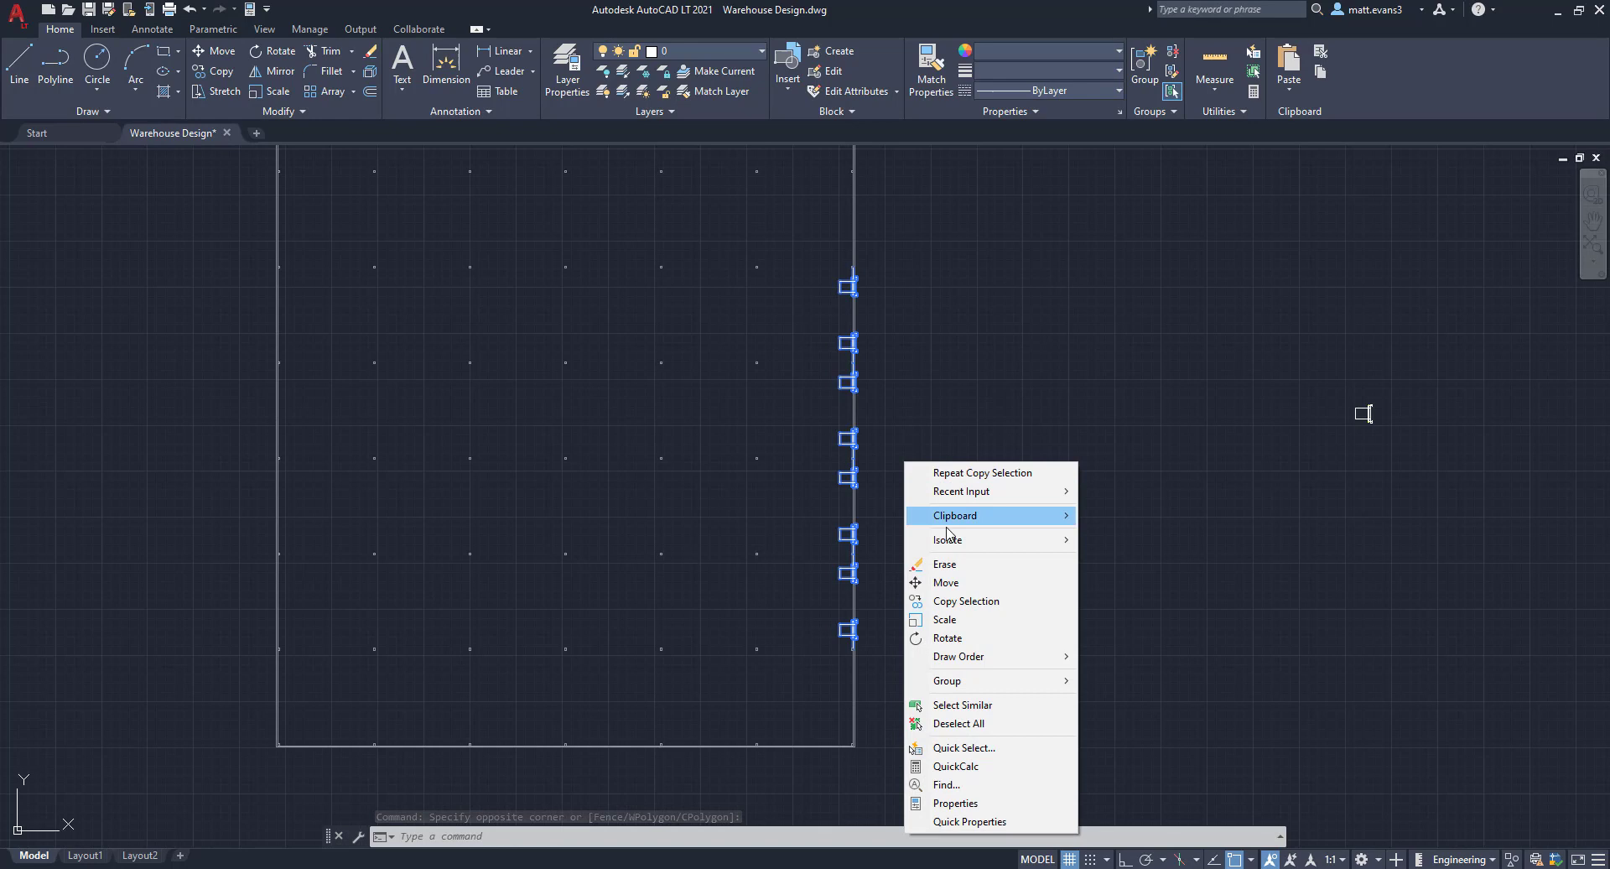
left_click(946, 601)
left_click(935, 444)
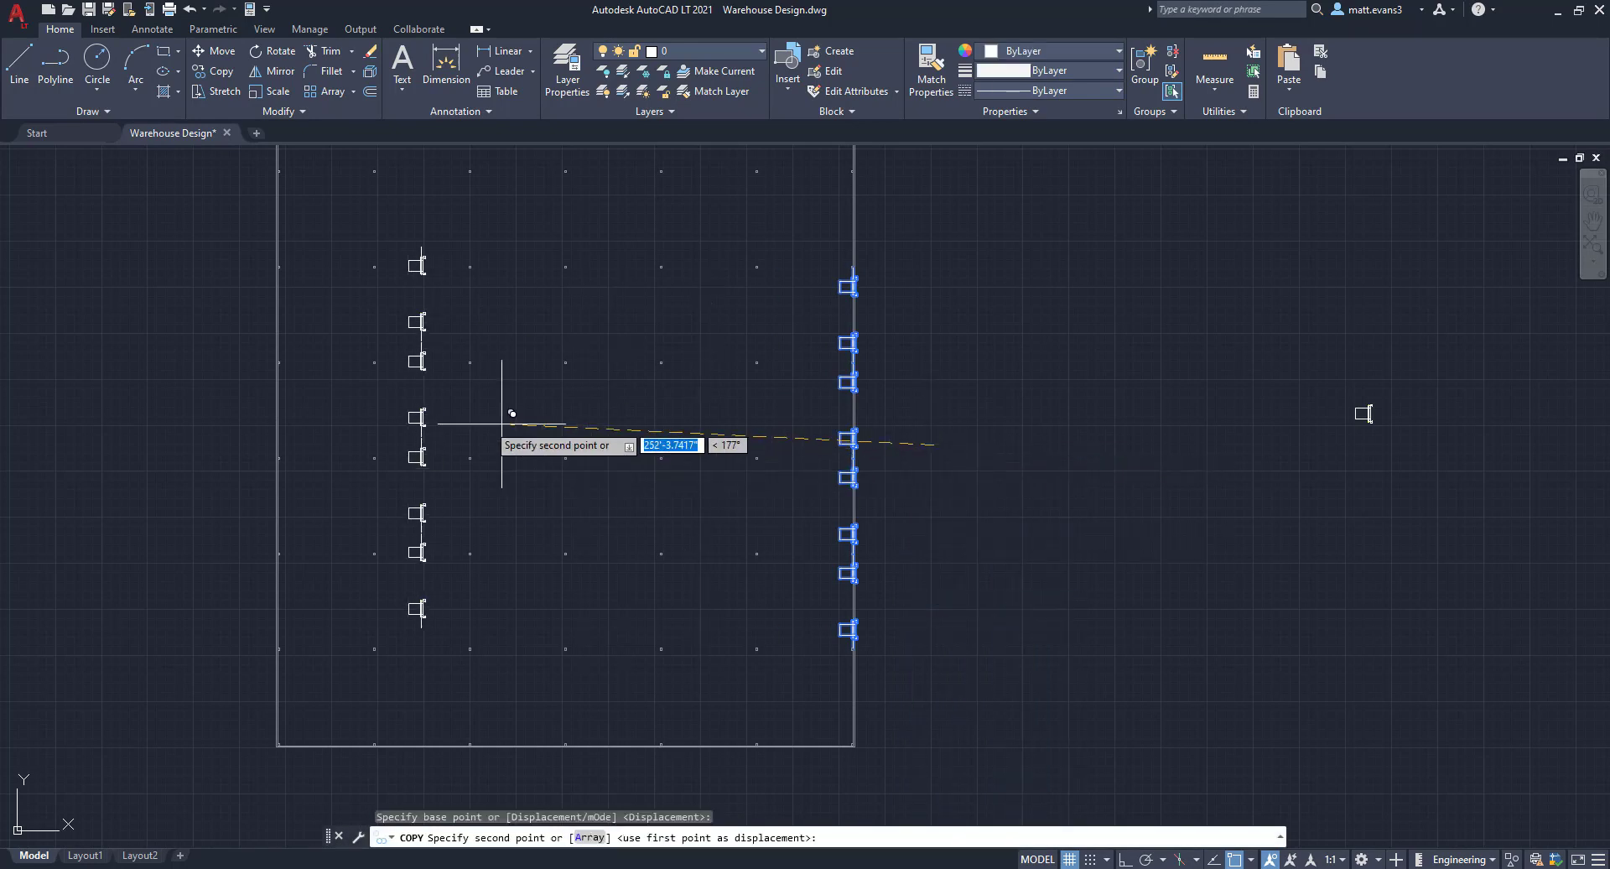
right_click(227, 418)
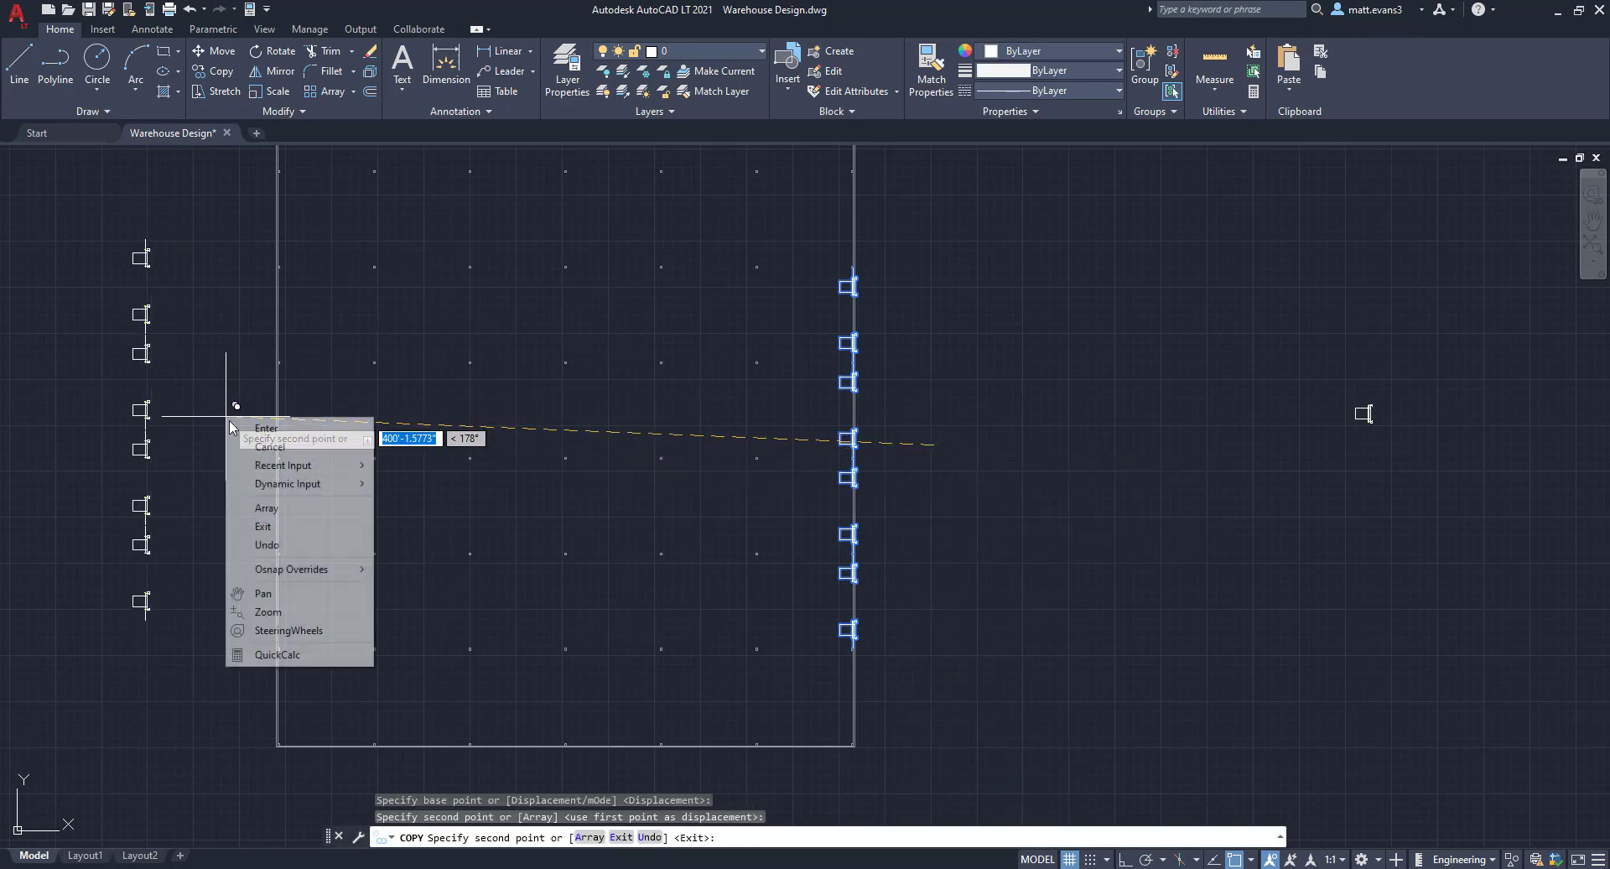
left_click(248, 441)
middle_click_drag(164, 315, 446, 355)
scroll(435, 396, "up", 3)
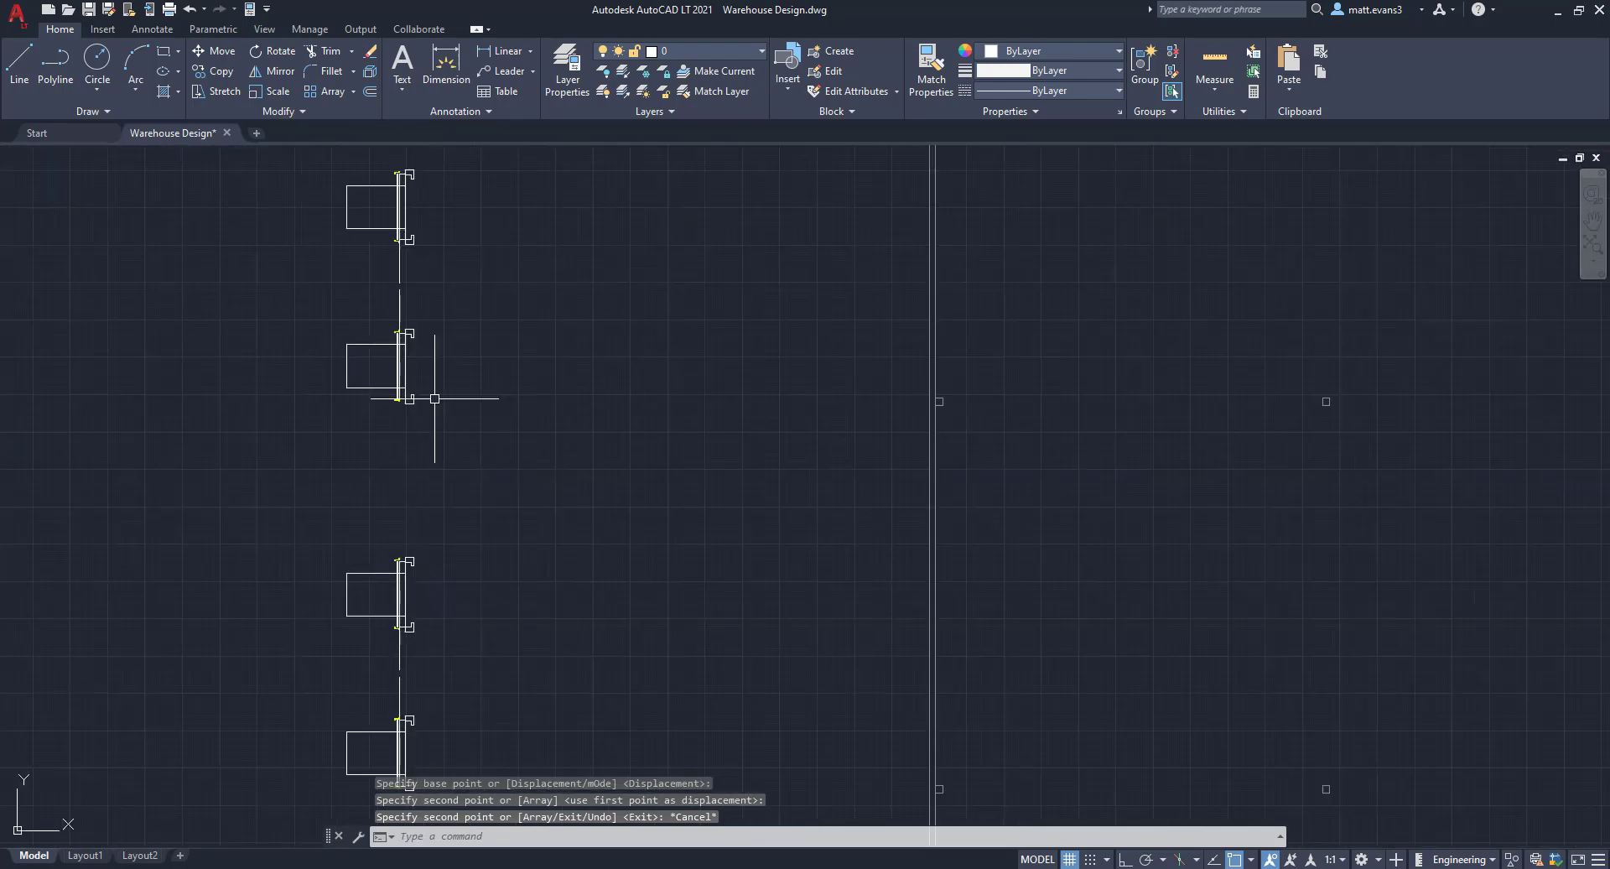
Delete the wall pieces between the upper copied doors and one between the lower doors
left_click(399, 294)
left_click(403, 280)
left_click(395, 262)
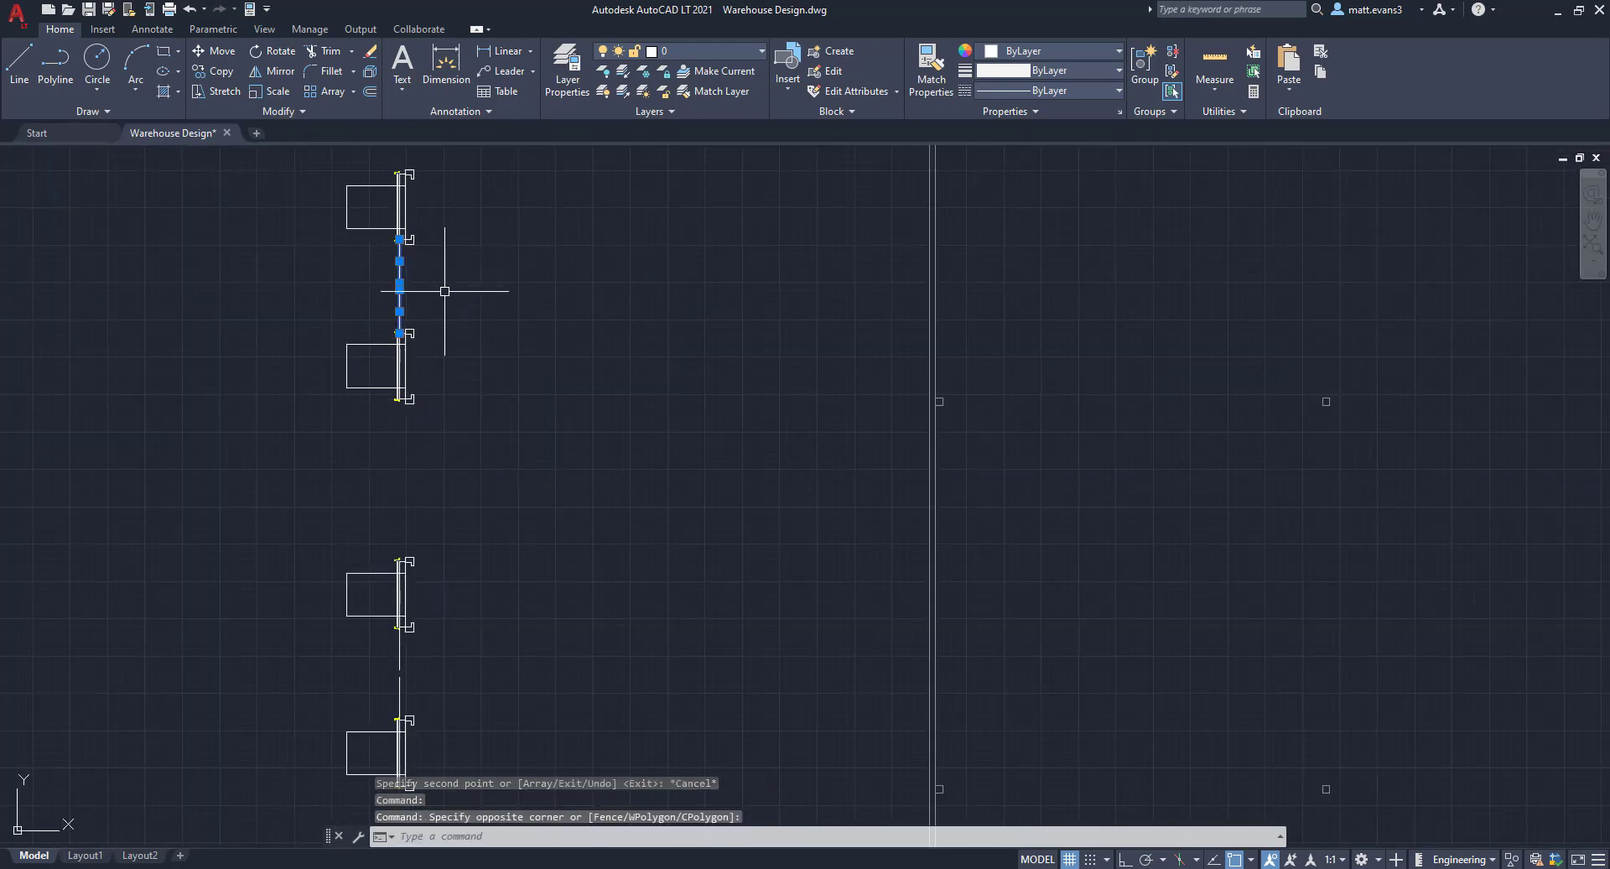
left_click(400, 667)
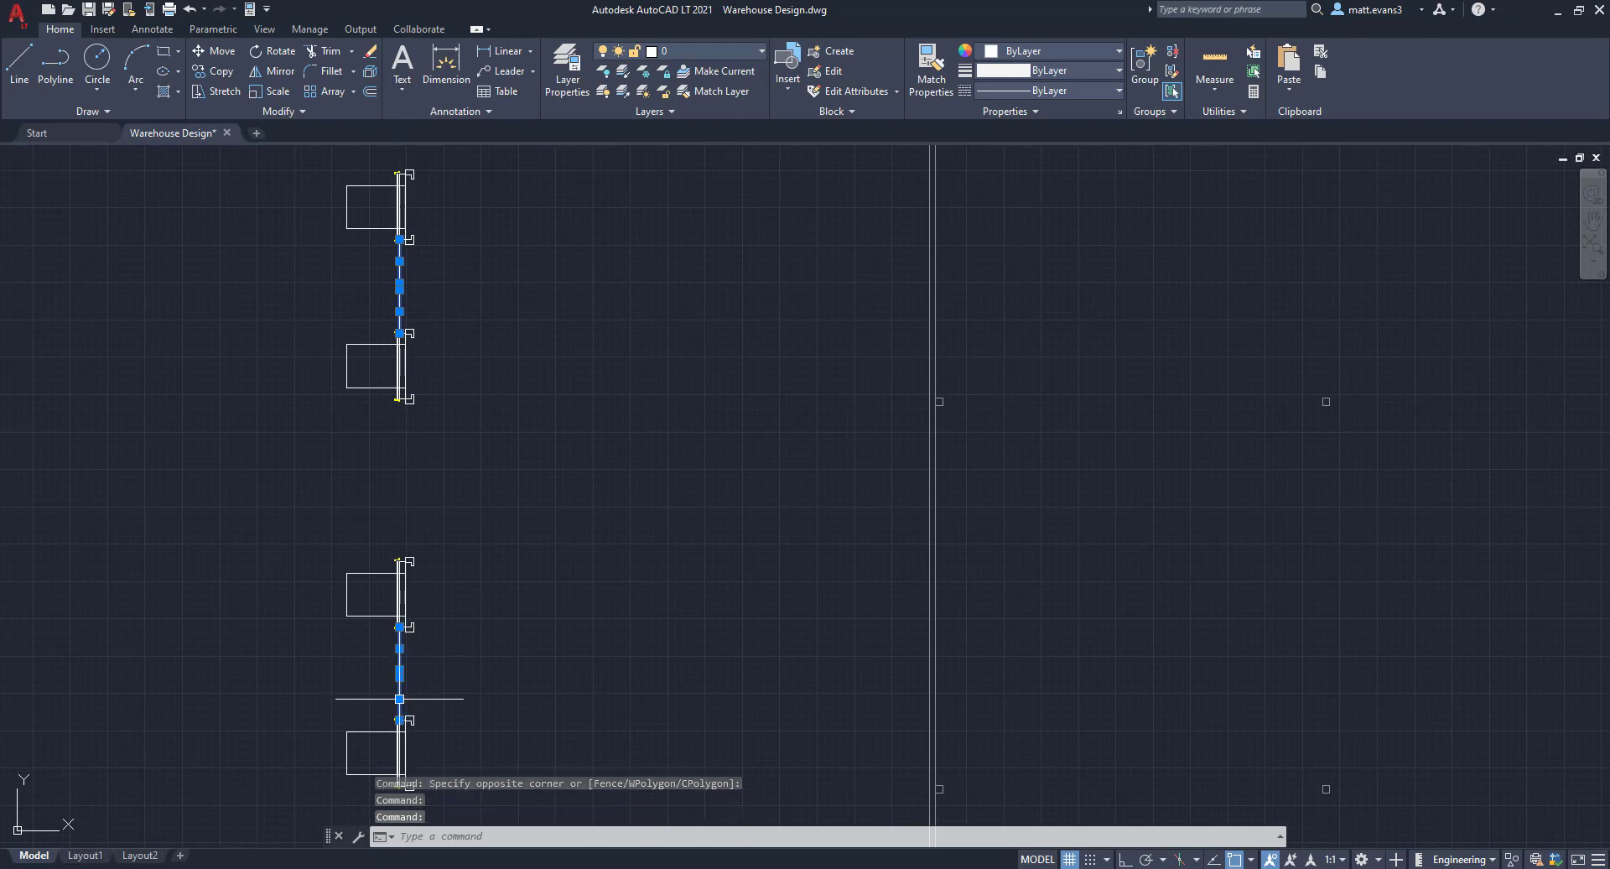
key("Delete")
Erase the remaining wall pieces between the lower doors and below the bottom door
scroll(503, 675, "down", 3)
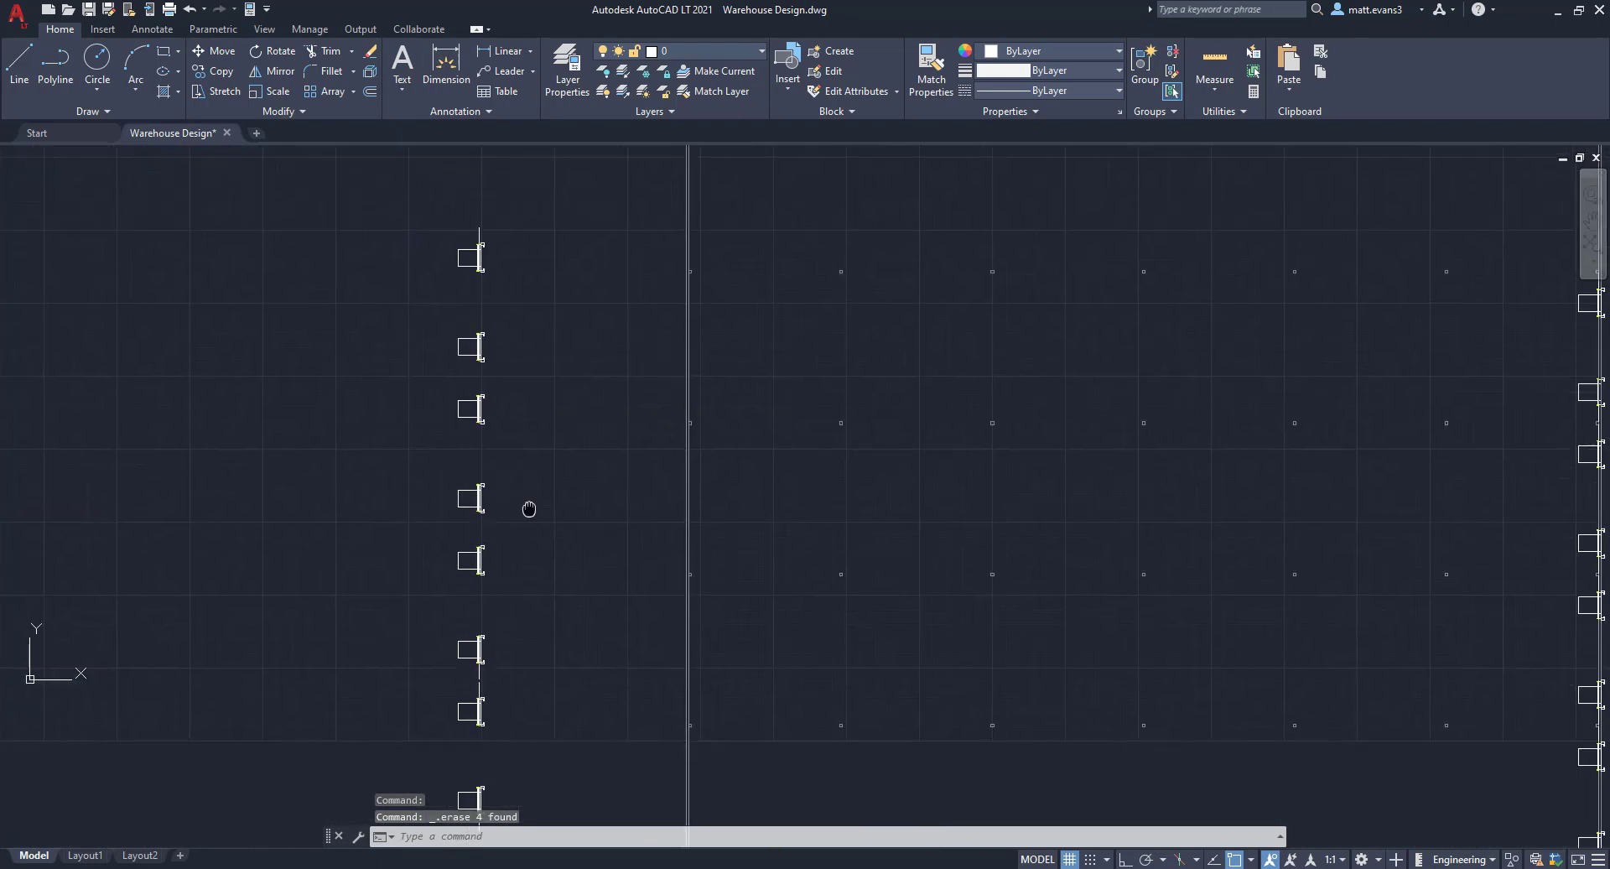
left_click(480, 625)
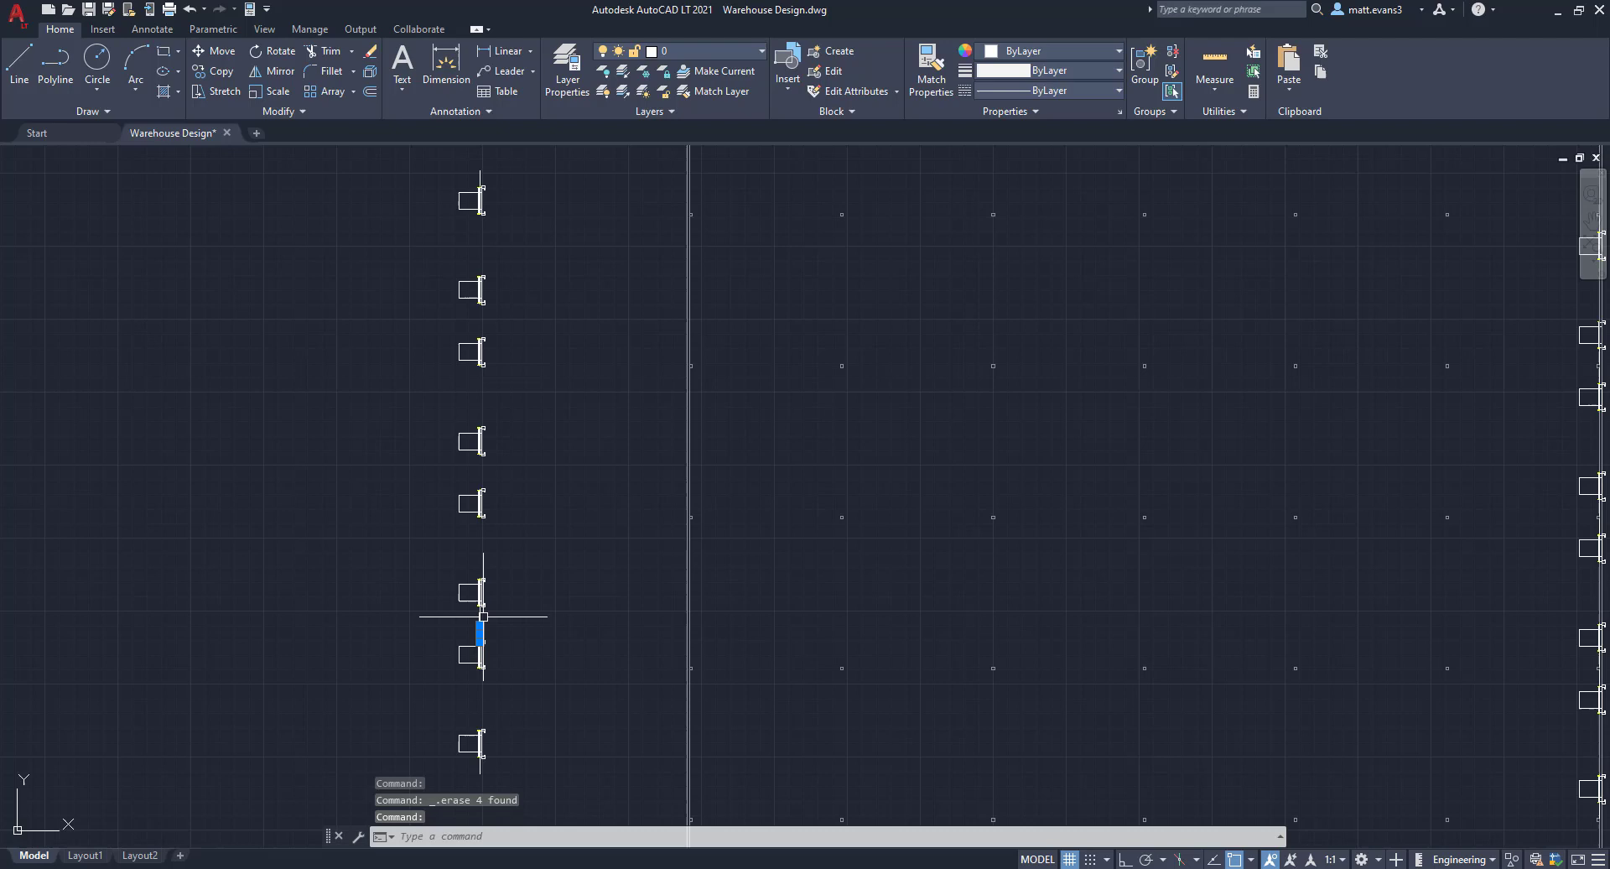
left_click(483, 620)
left_click(481, 765)
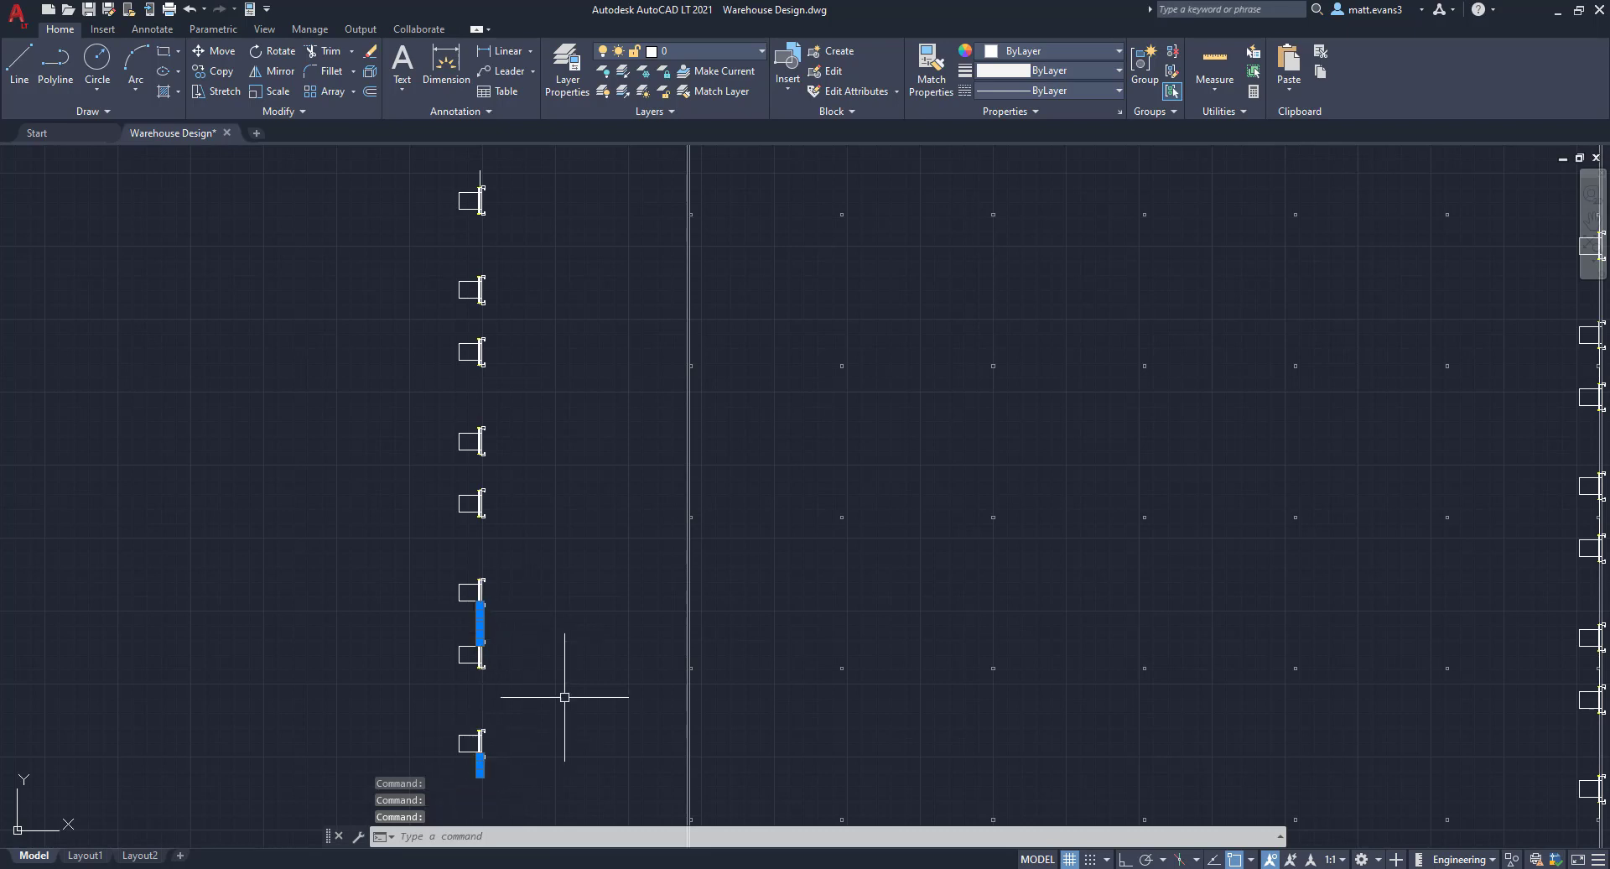
right_click(564, 697)
left_click(590, 408)
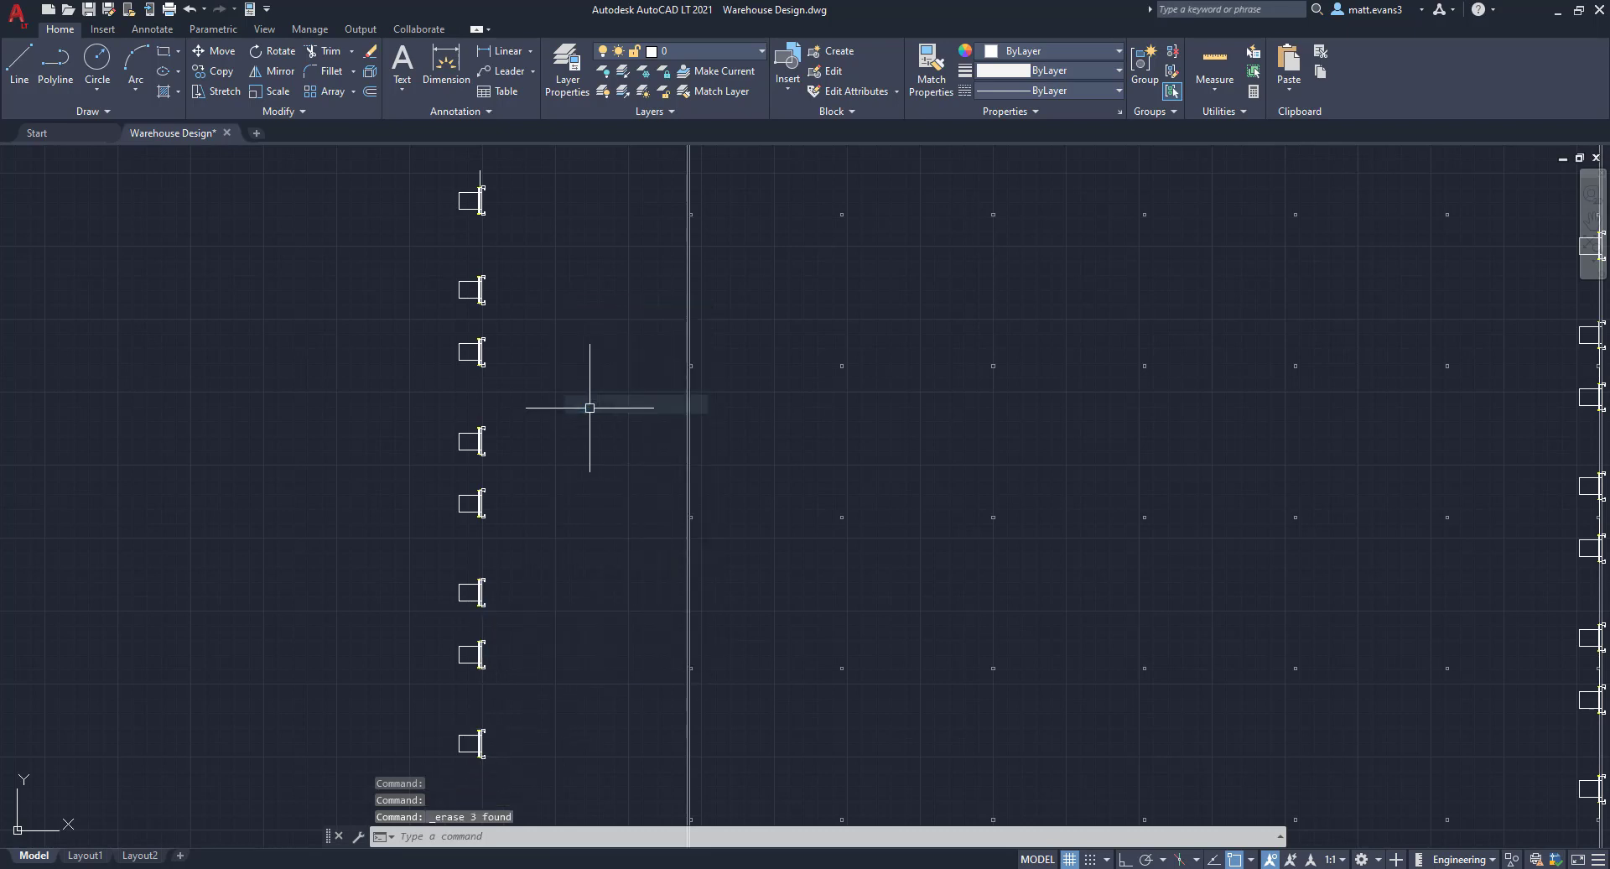
Rotate the eight copied left-side doors 180° about a picked pivot point
scroll(590, 407, "down", 5)
left_click(501, 293)
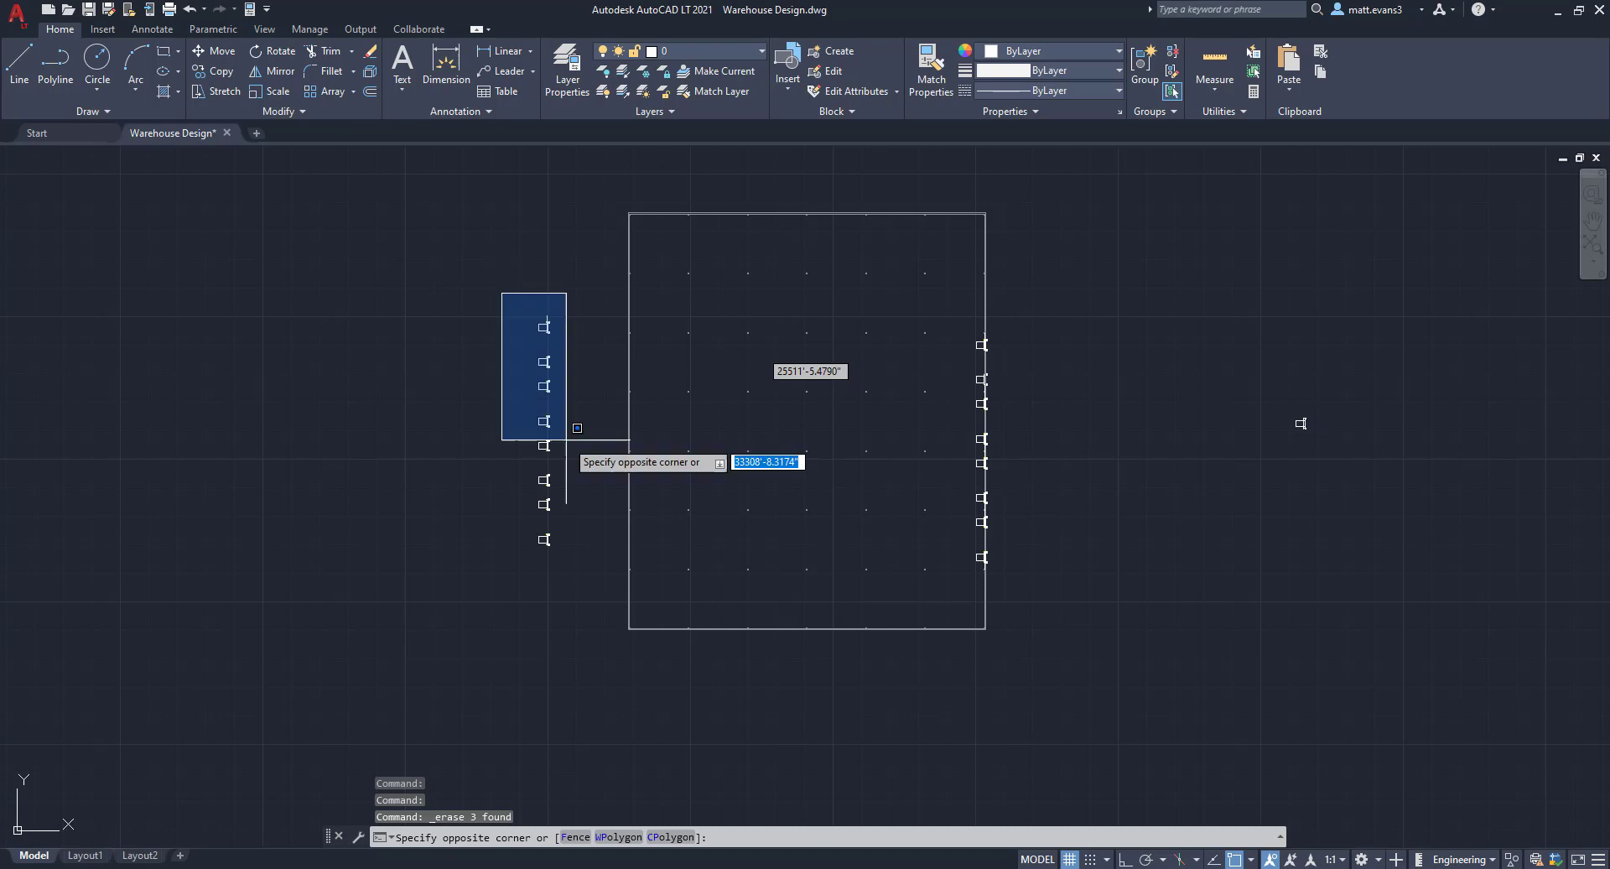
left_click(600, 568)
right_click(570, 412)
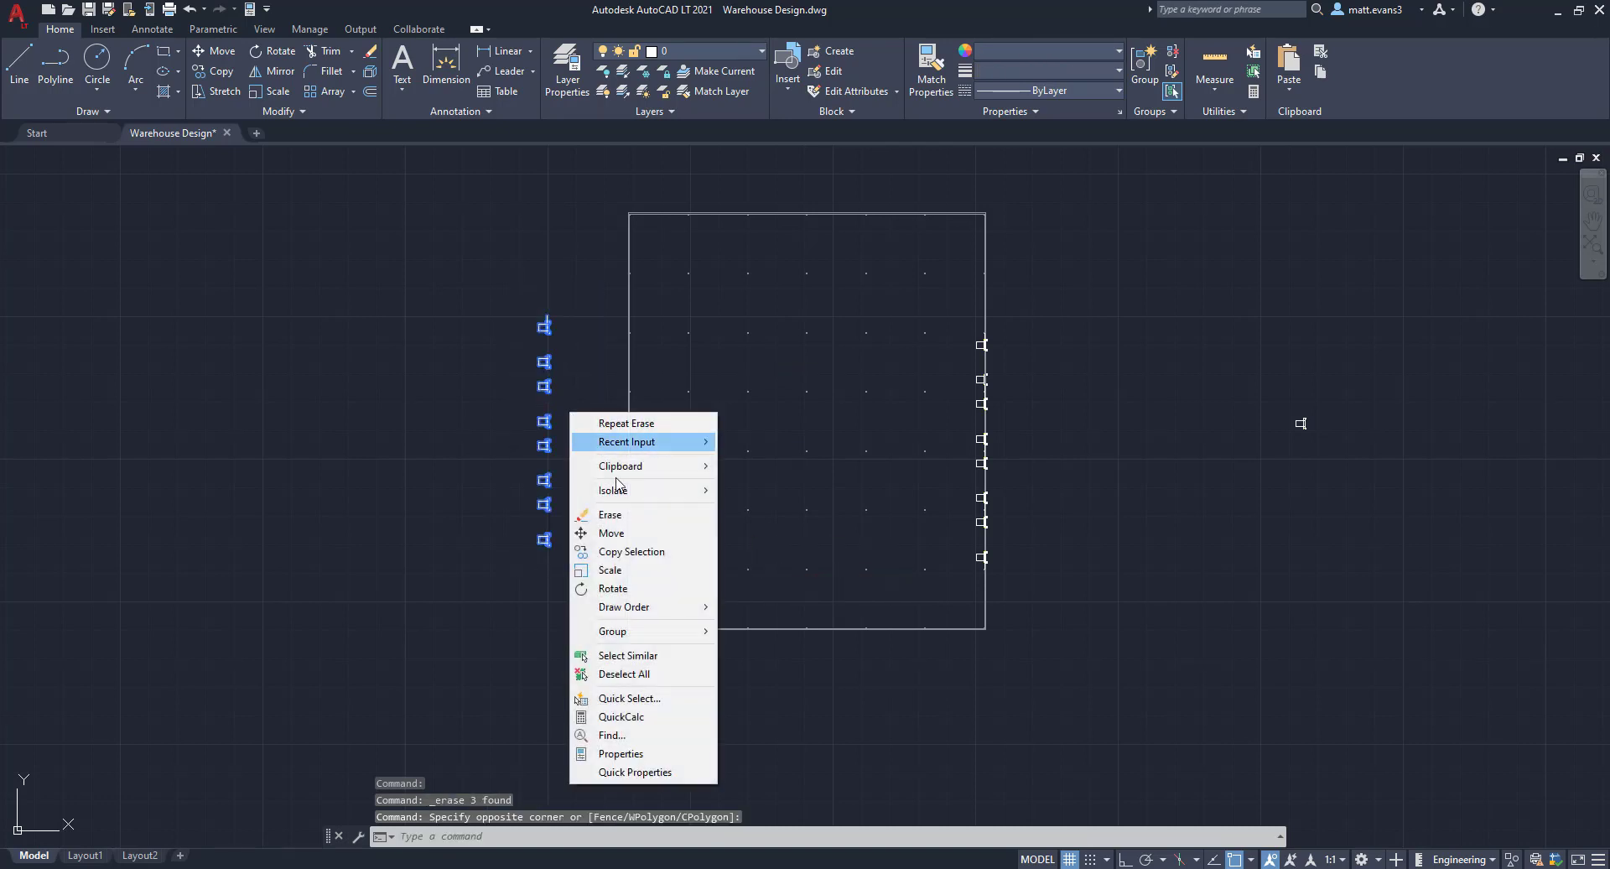
left_click(613, 588)
left_click(577, 433)
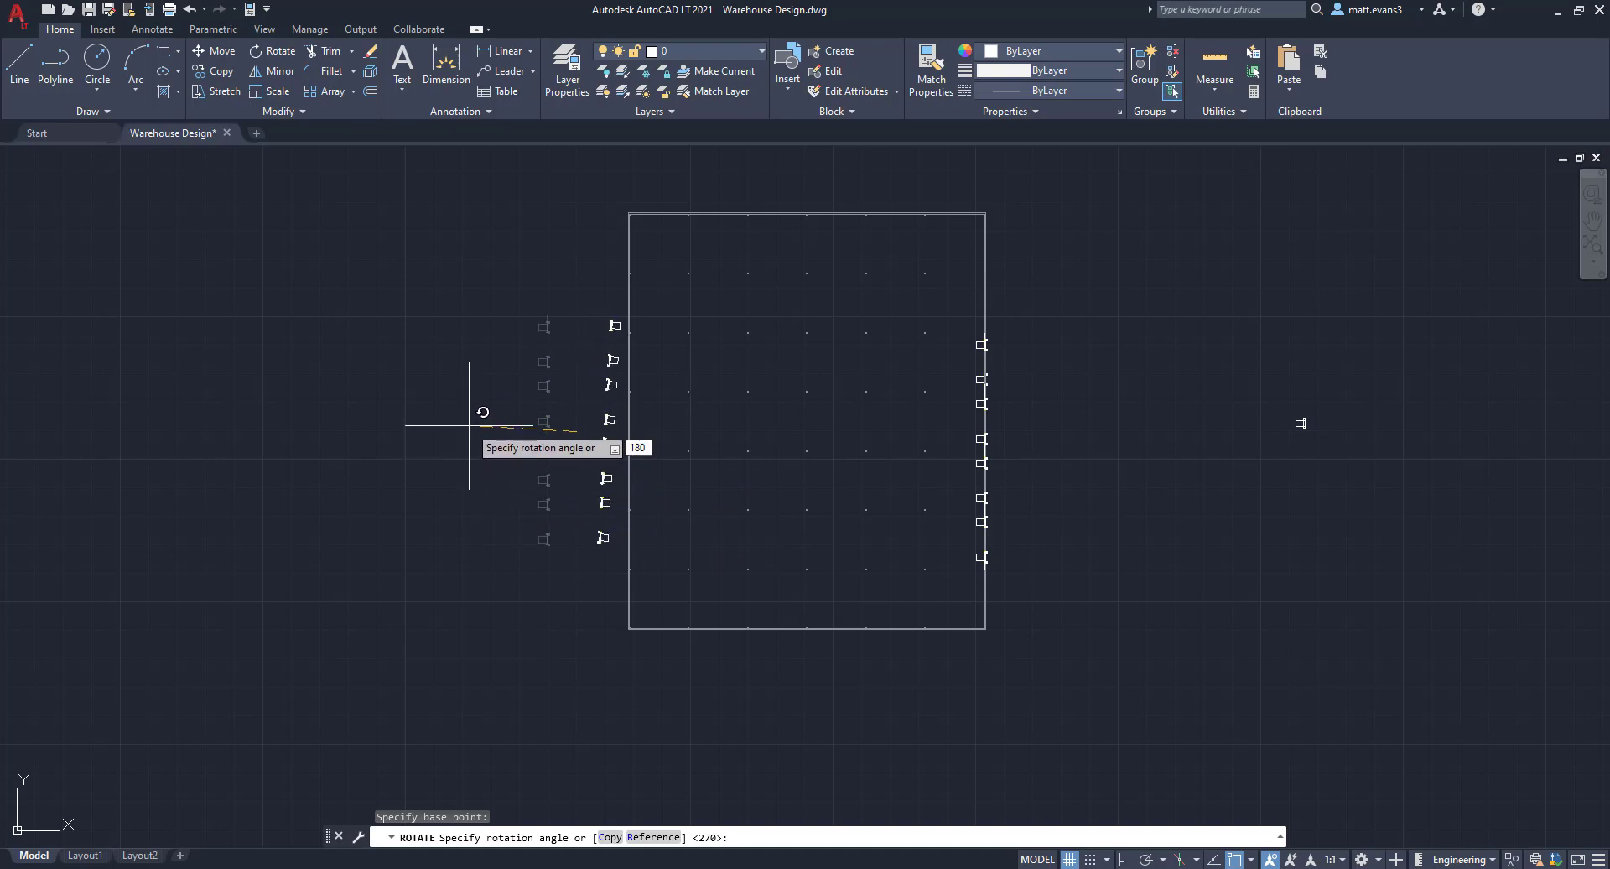
key("Return")
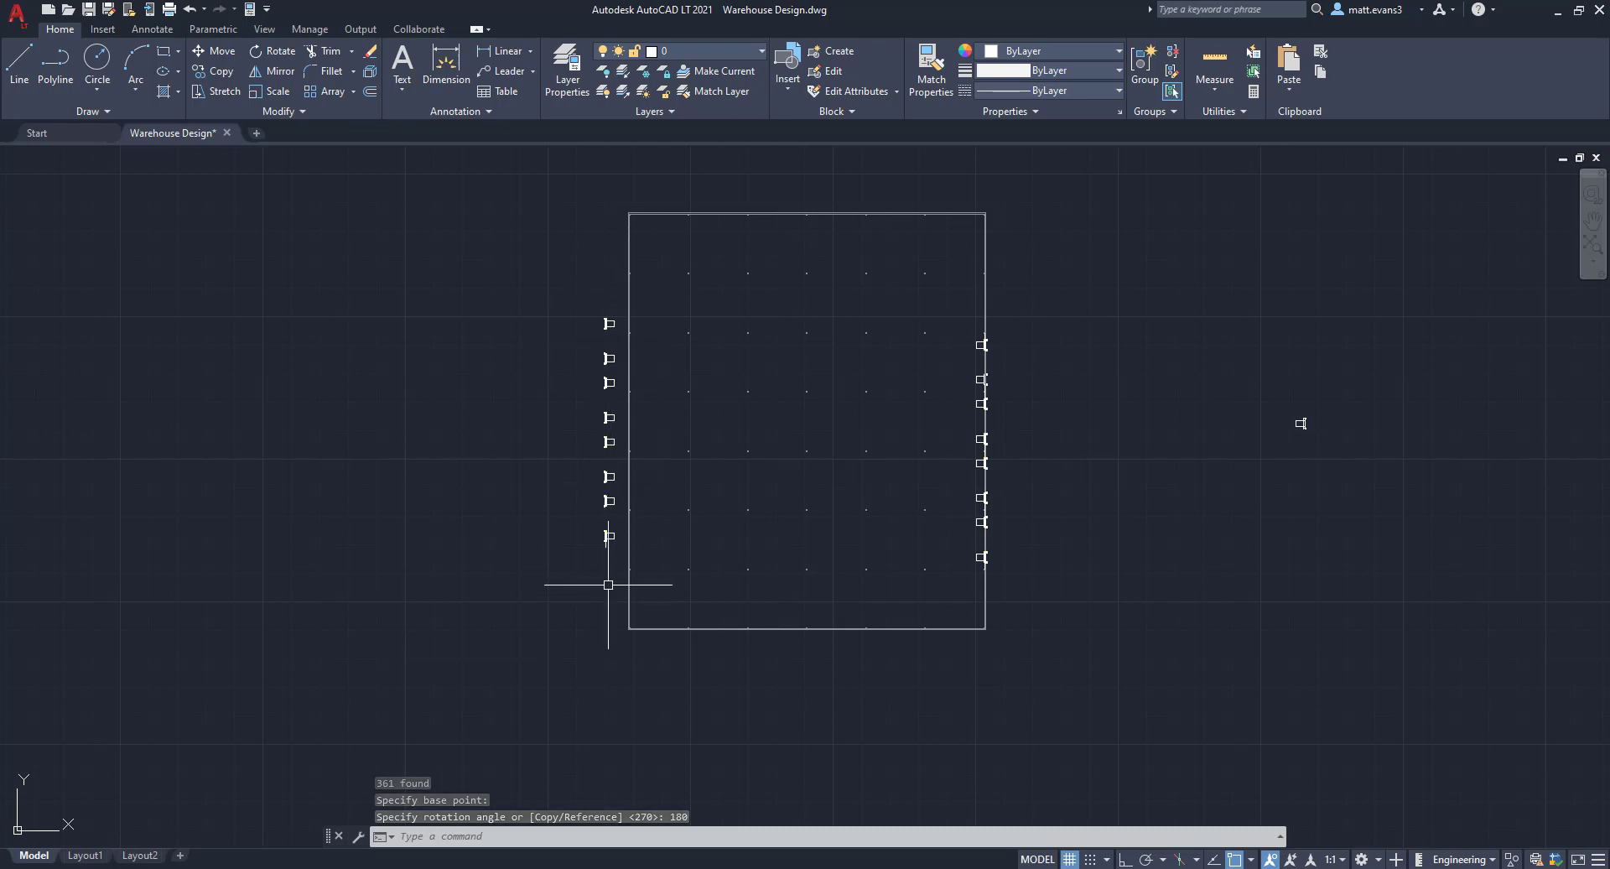
Move the left-side doors from a door endpoint onto the warehouse's left wall line
scroll(611, 581, "up", 2)
middle_click_drag(557, 168, 555, 215)
left_click(555, 215)
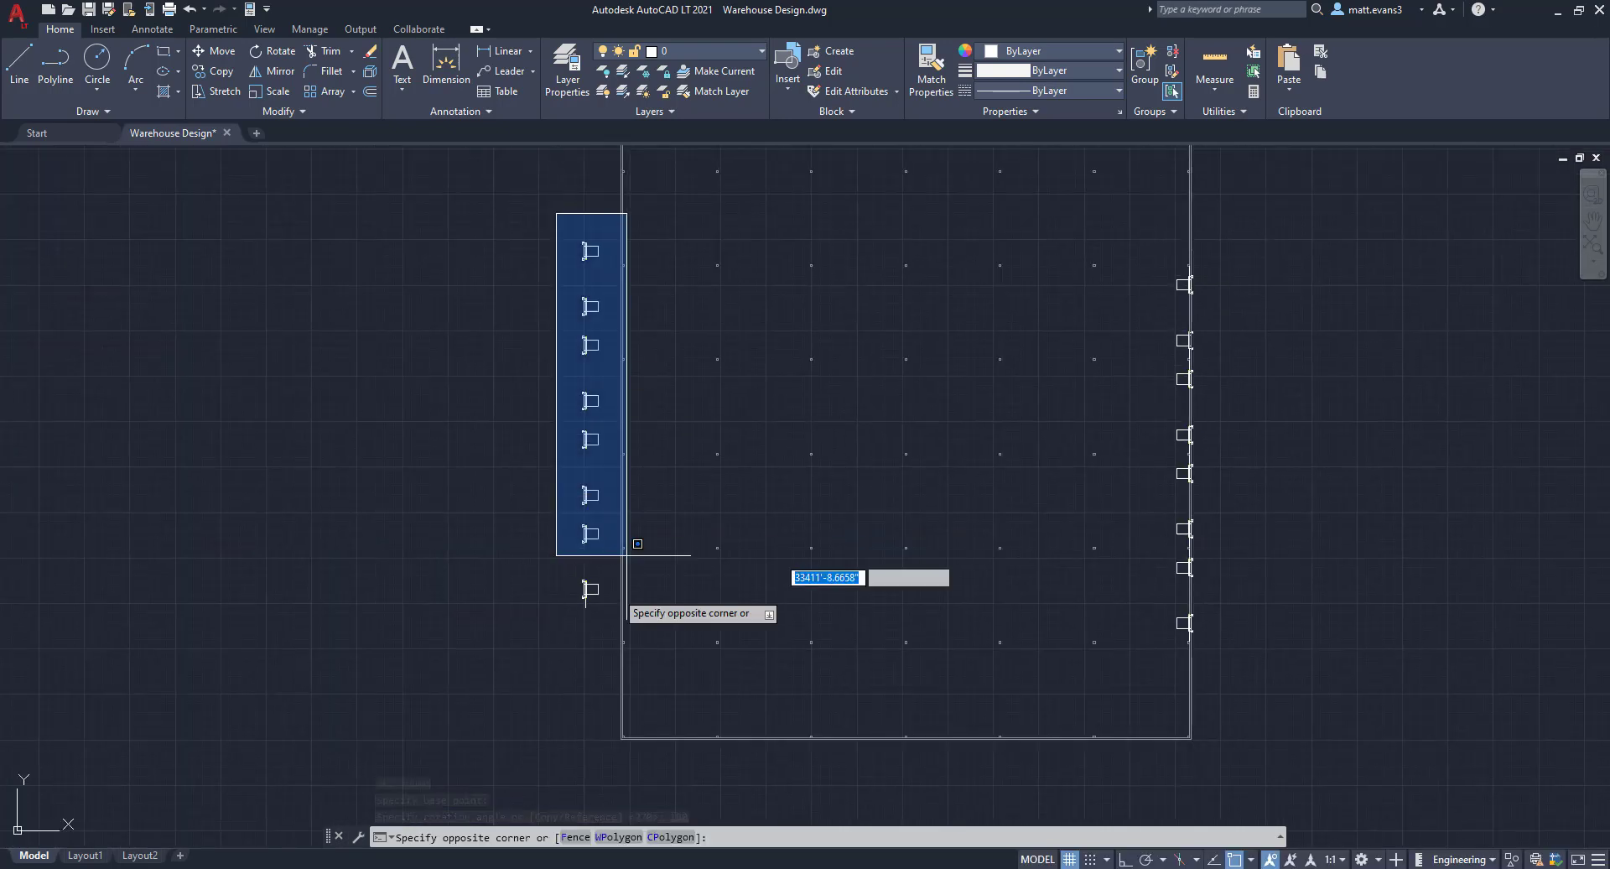
left_click(657, 629)
scroll(580, 616, "up", 4)
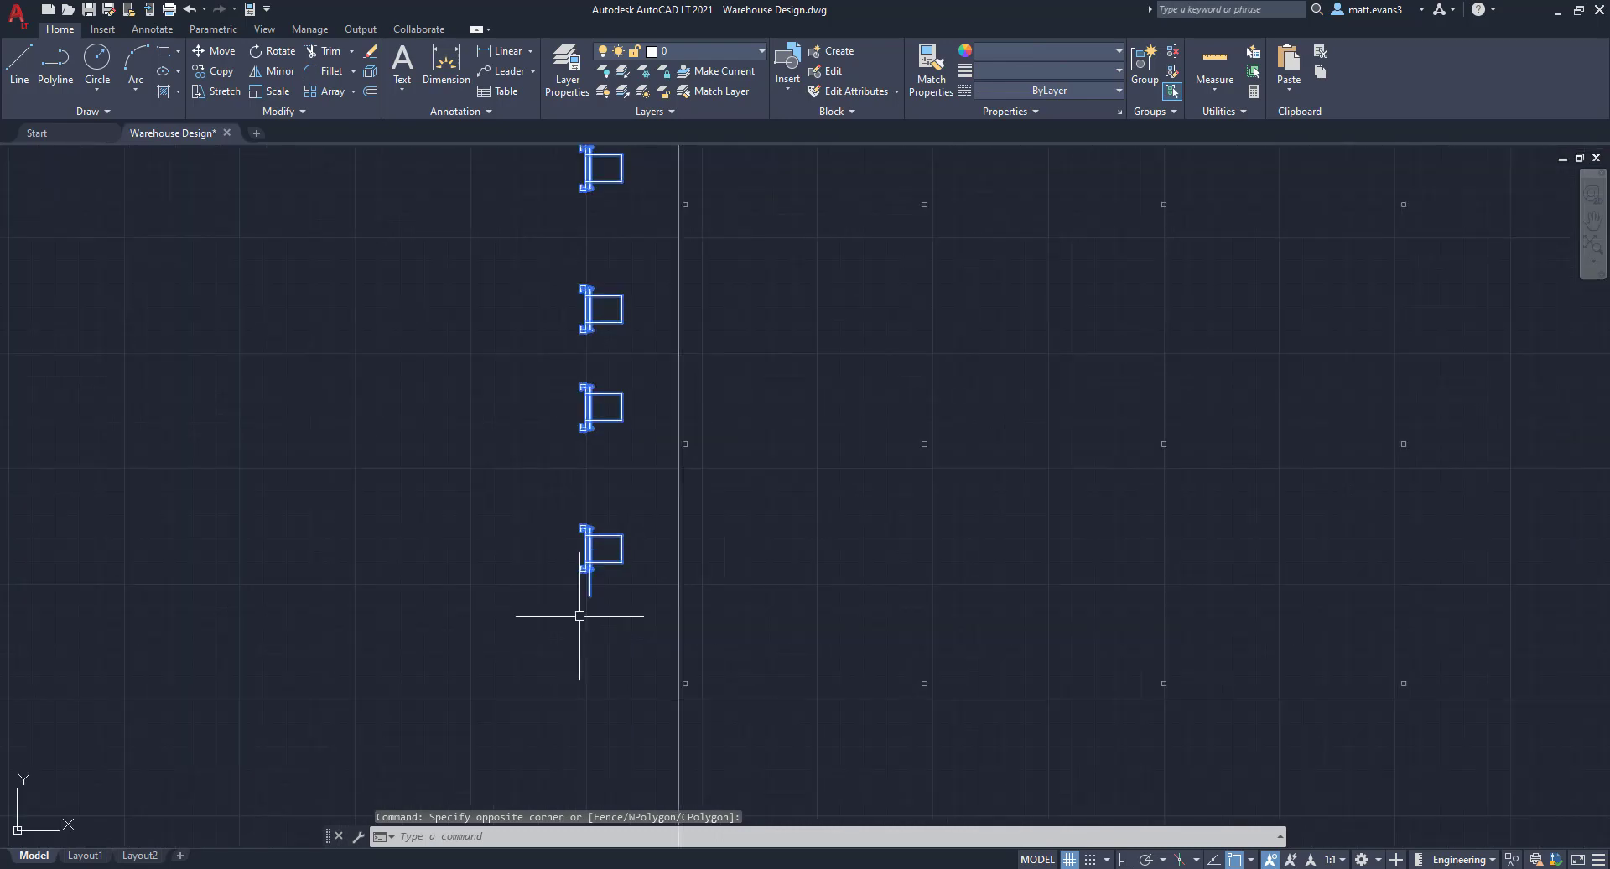
scroll(589, 595, "down", 4)
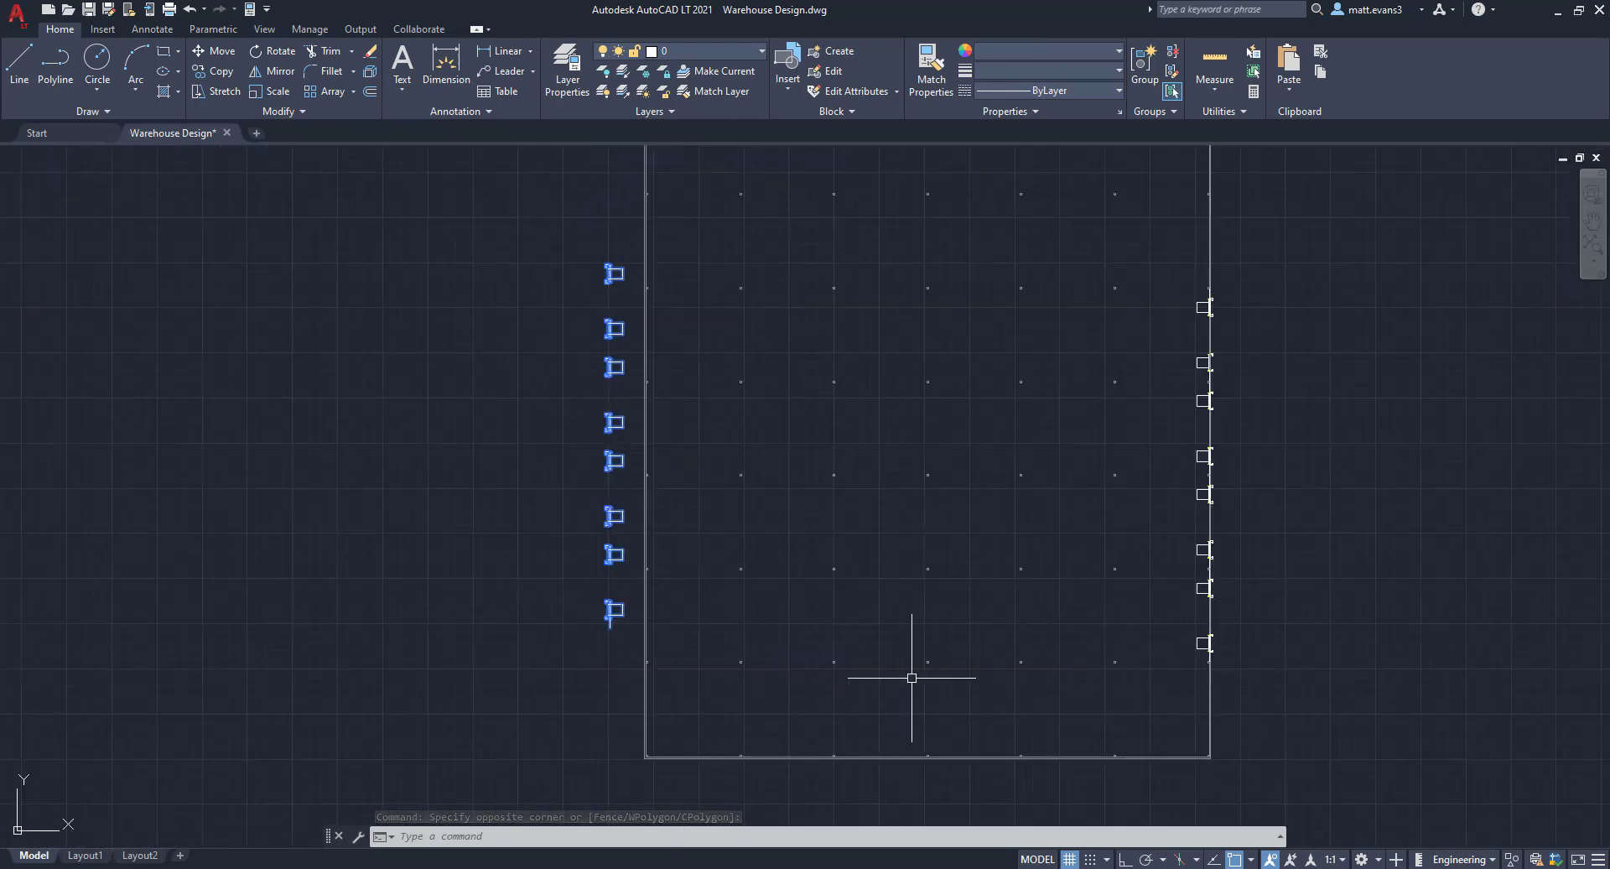
right_click(600, 282)
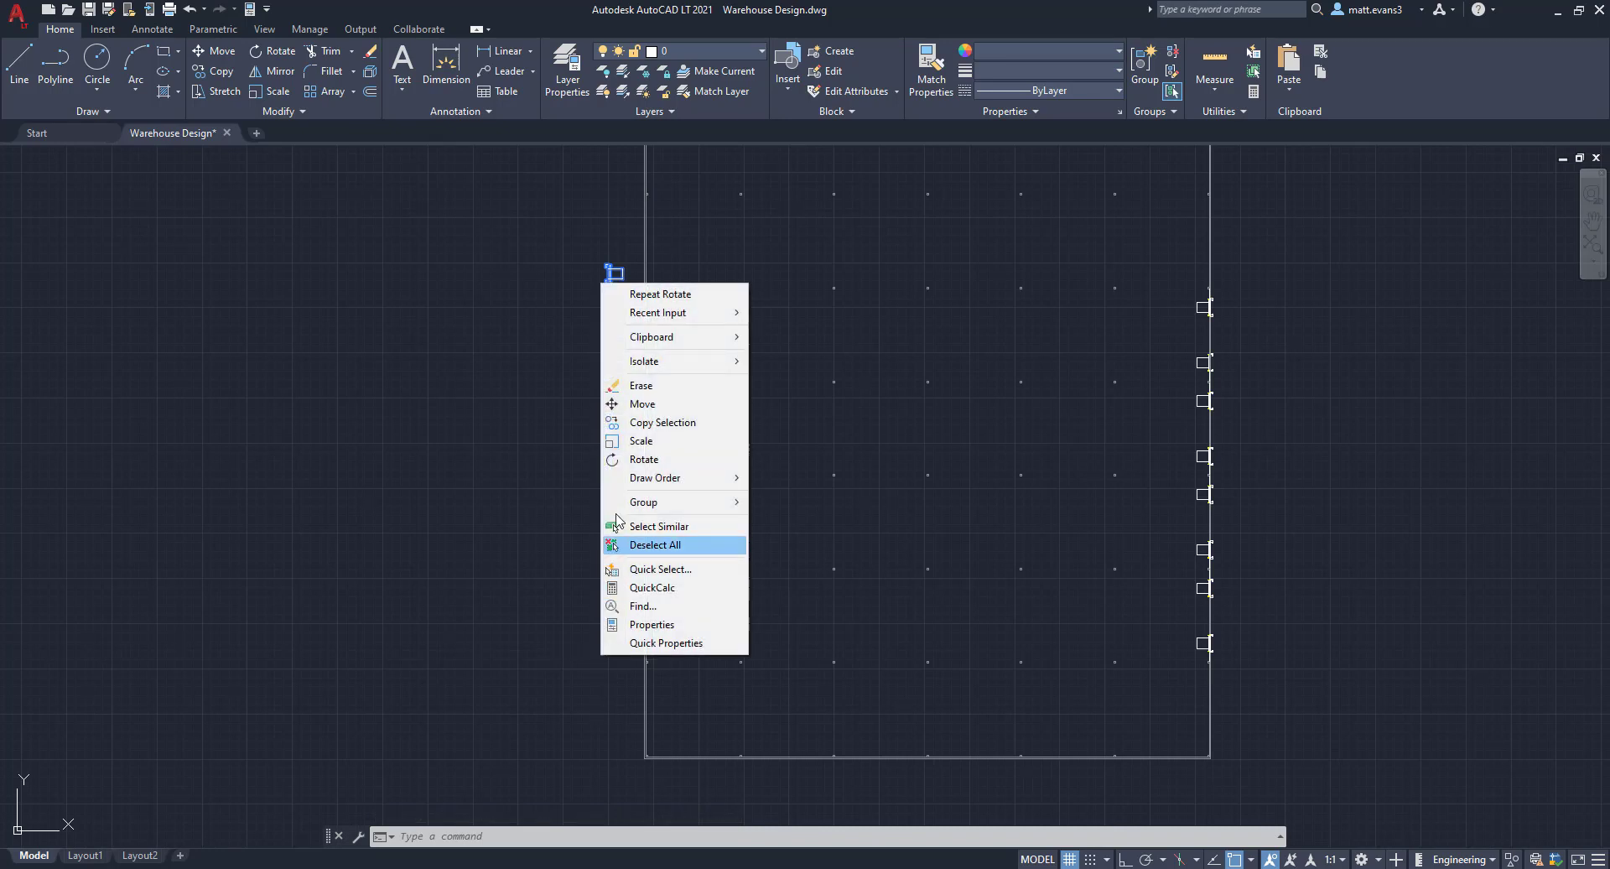
left_click(637, 404)
scroll(618, 617, "up", 6)
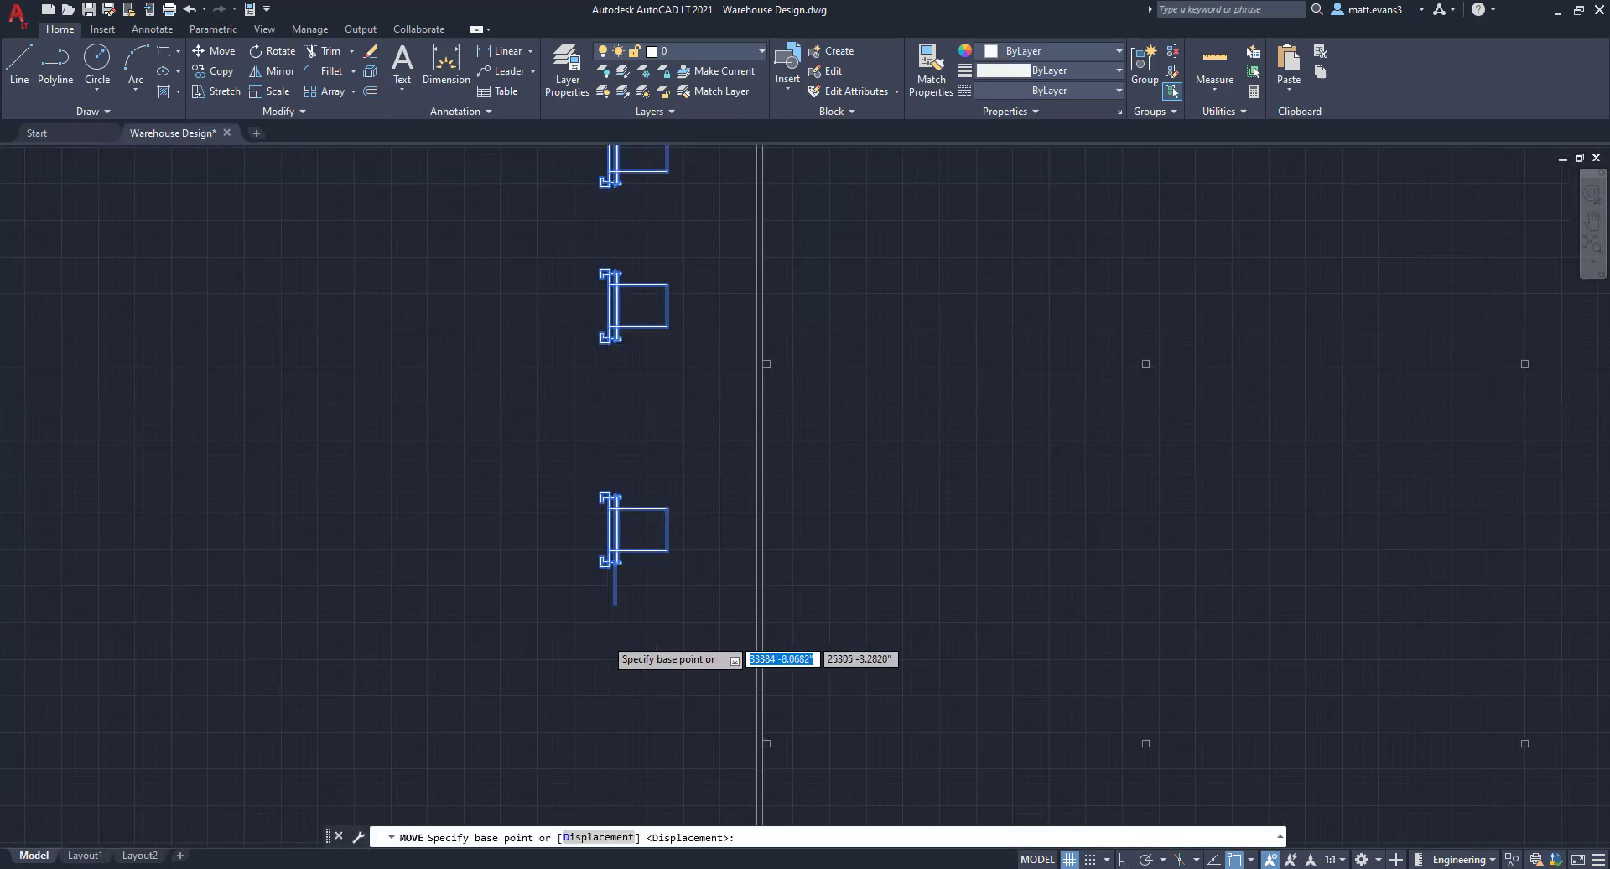
scroll(611, 635, "up", 2)
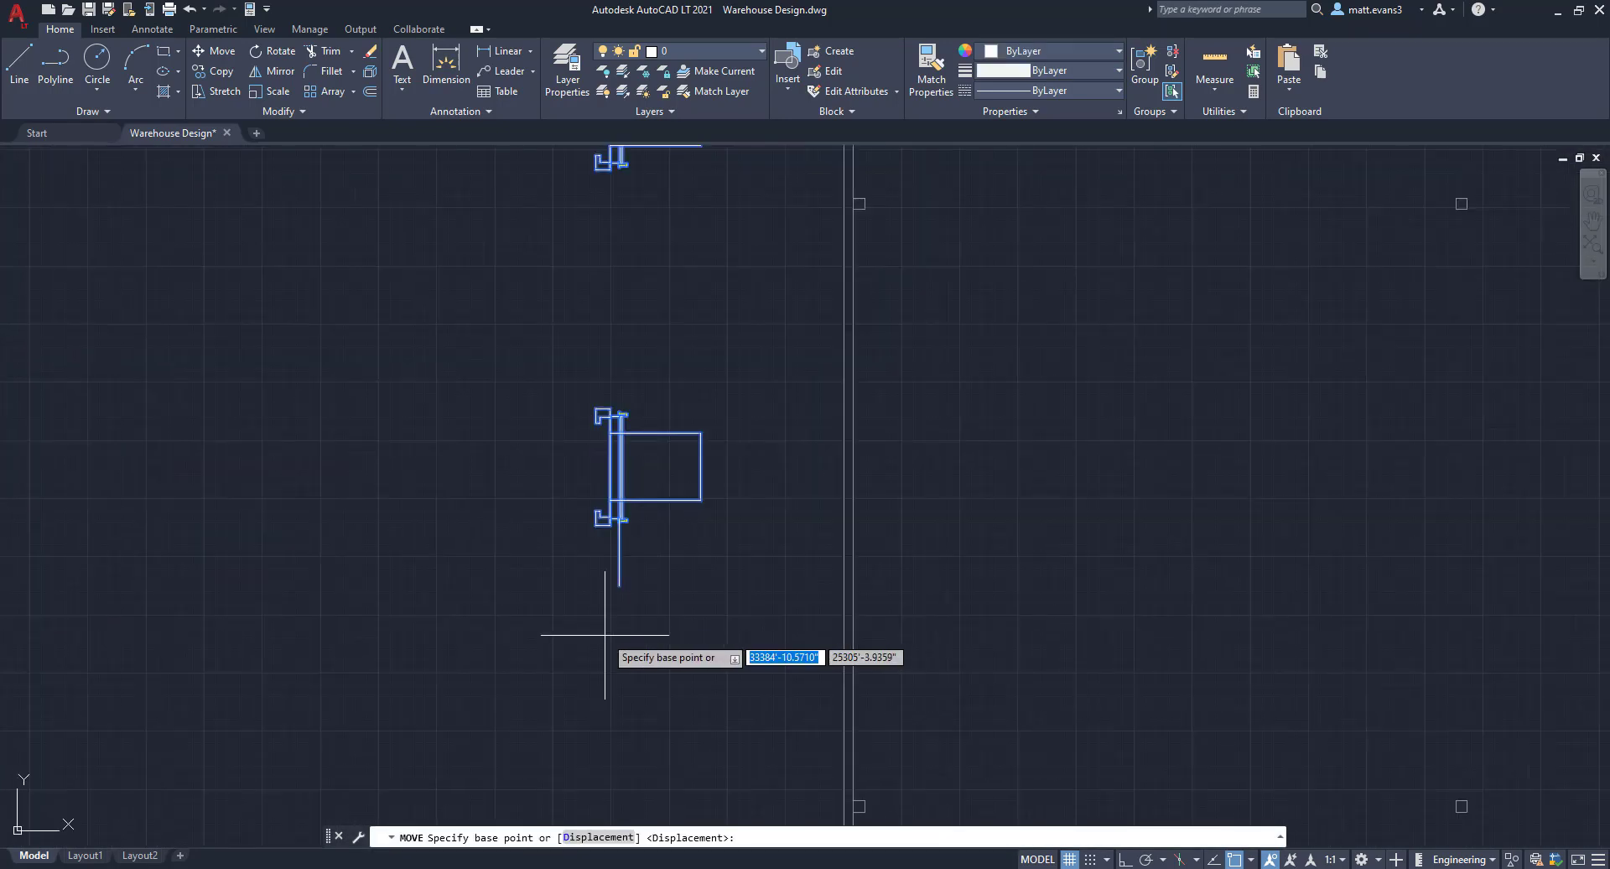
left_click(619, 584)
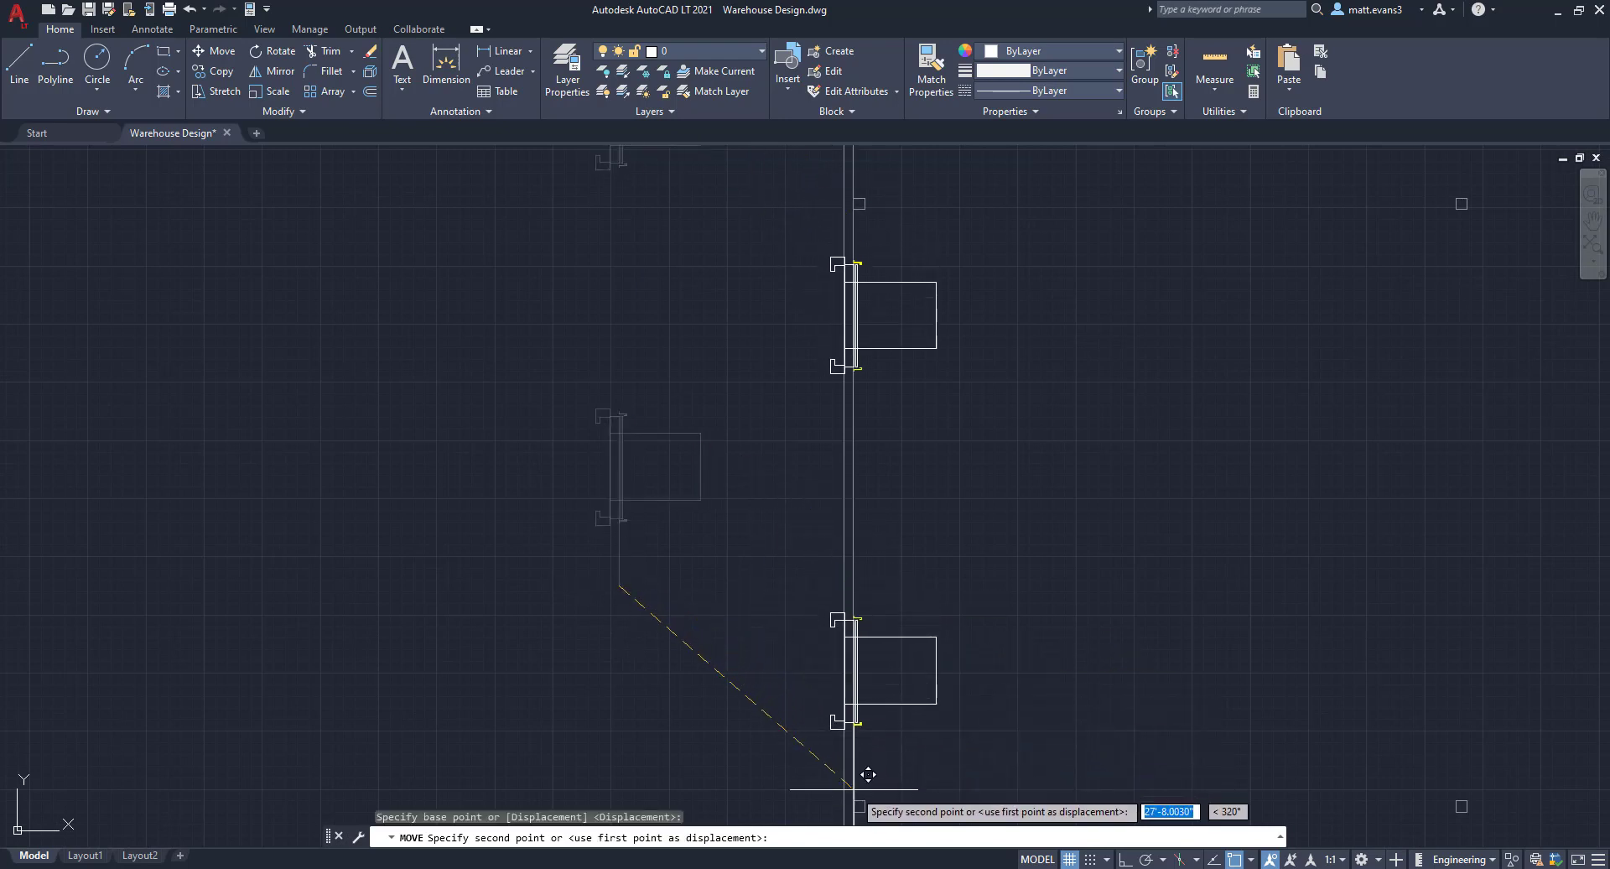
left_click(853, 800)
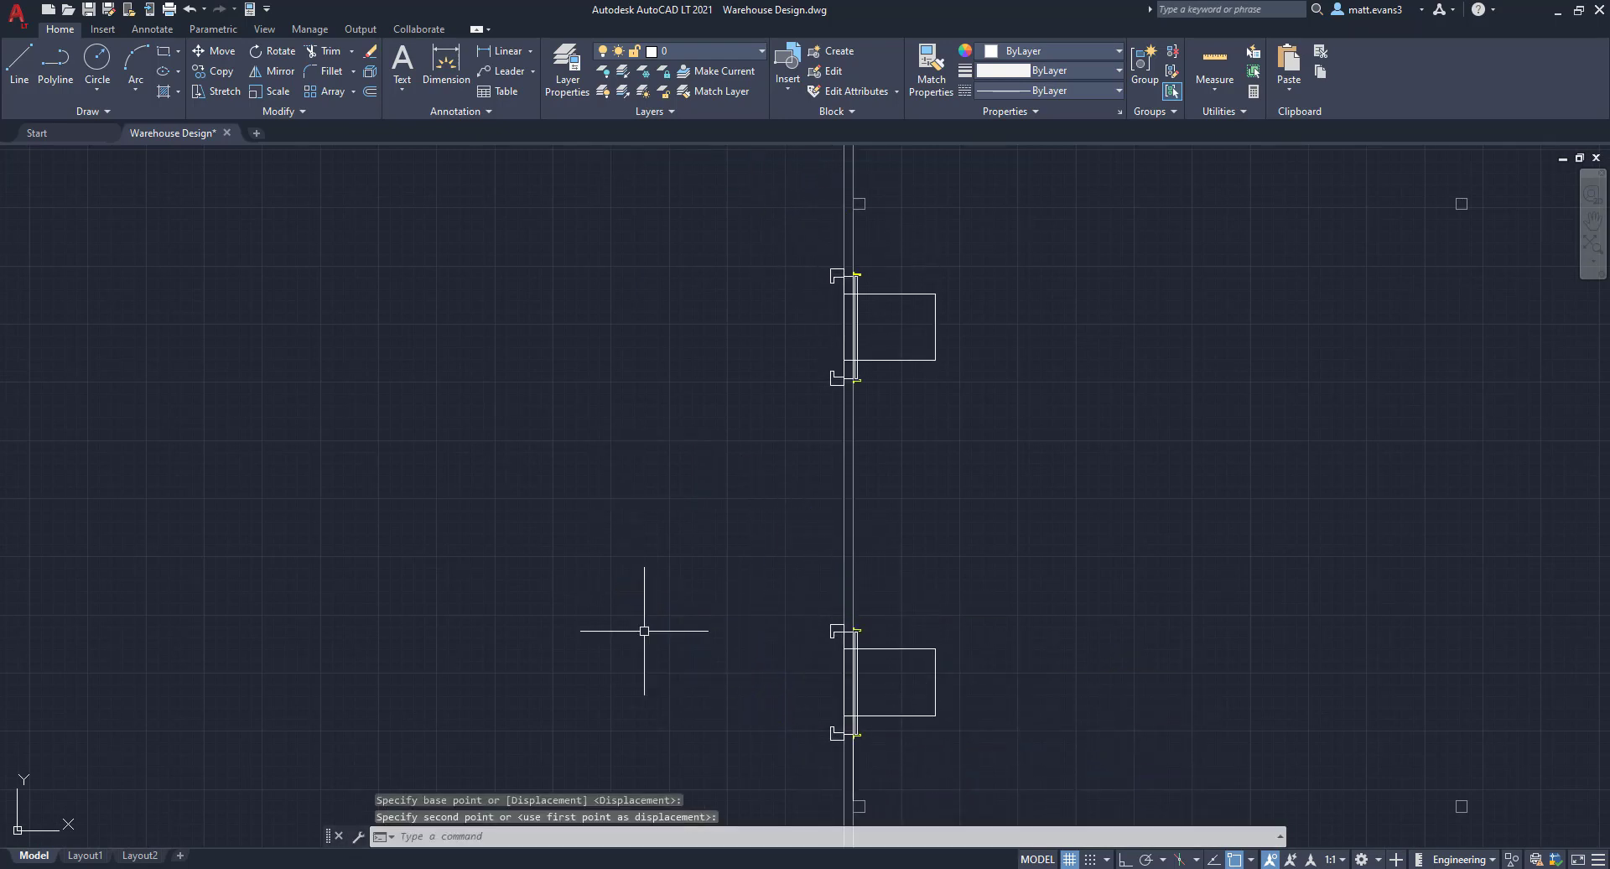
scroll(647, 628, "down", 3)
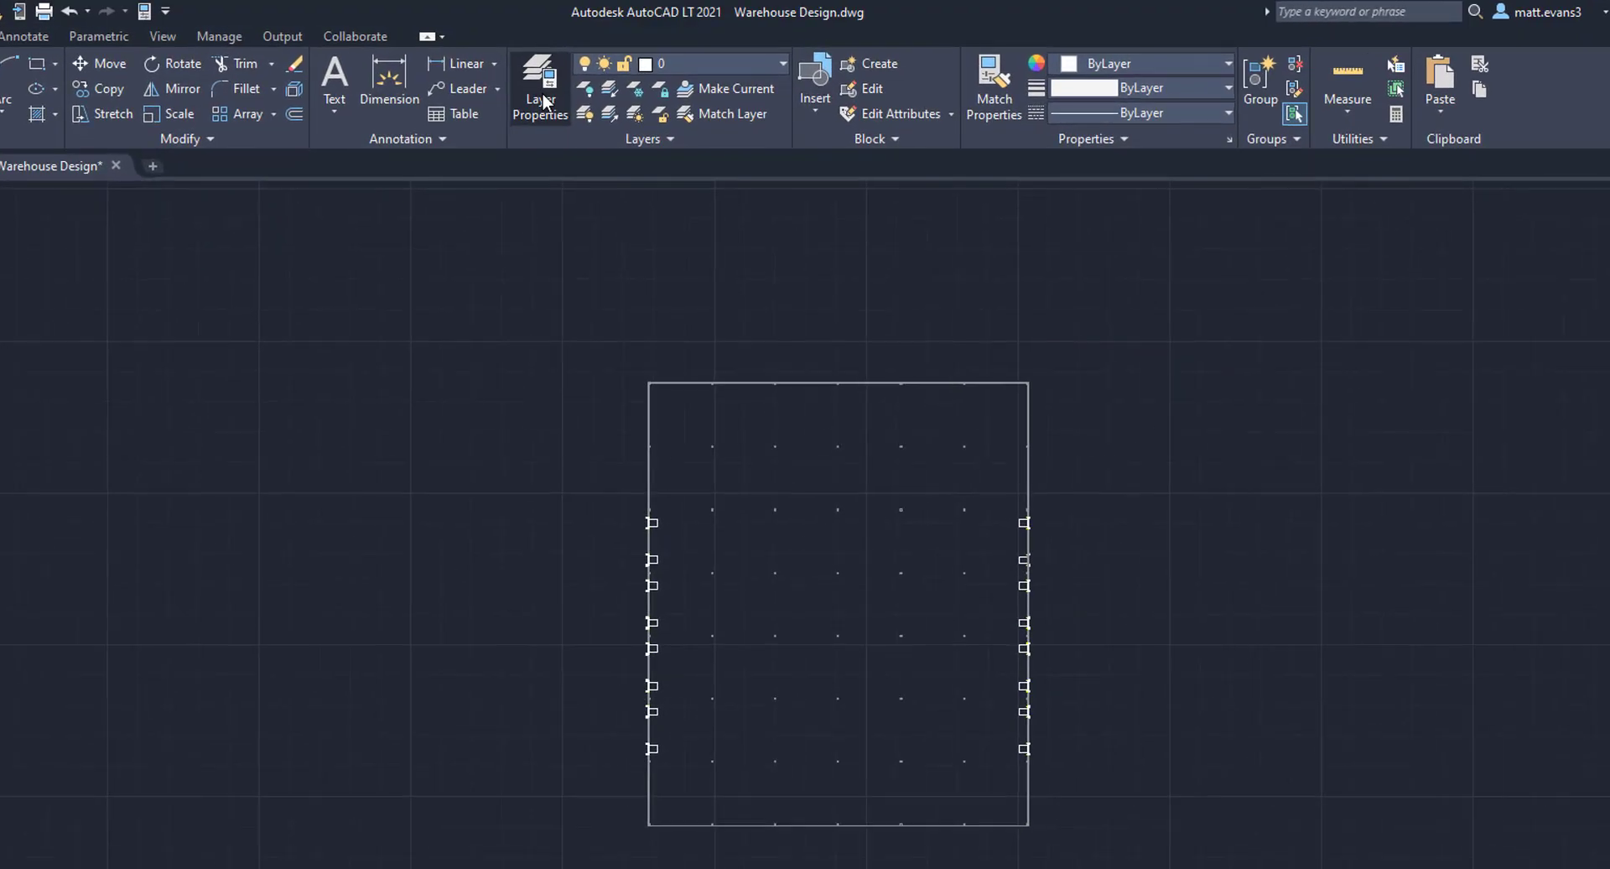
Add a new layer named 'Dock Doors' in the Layer Properties Manager, then close the manager
left_click(541, 93)
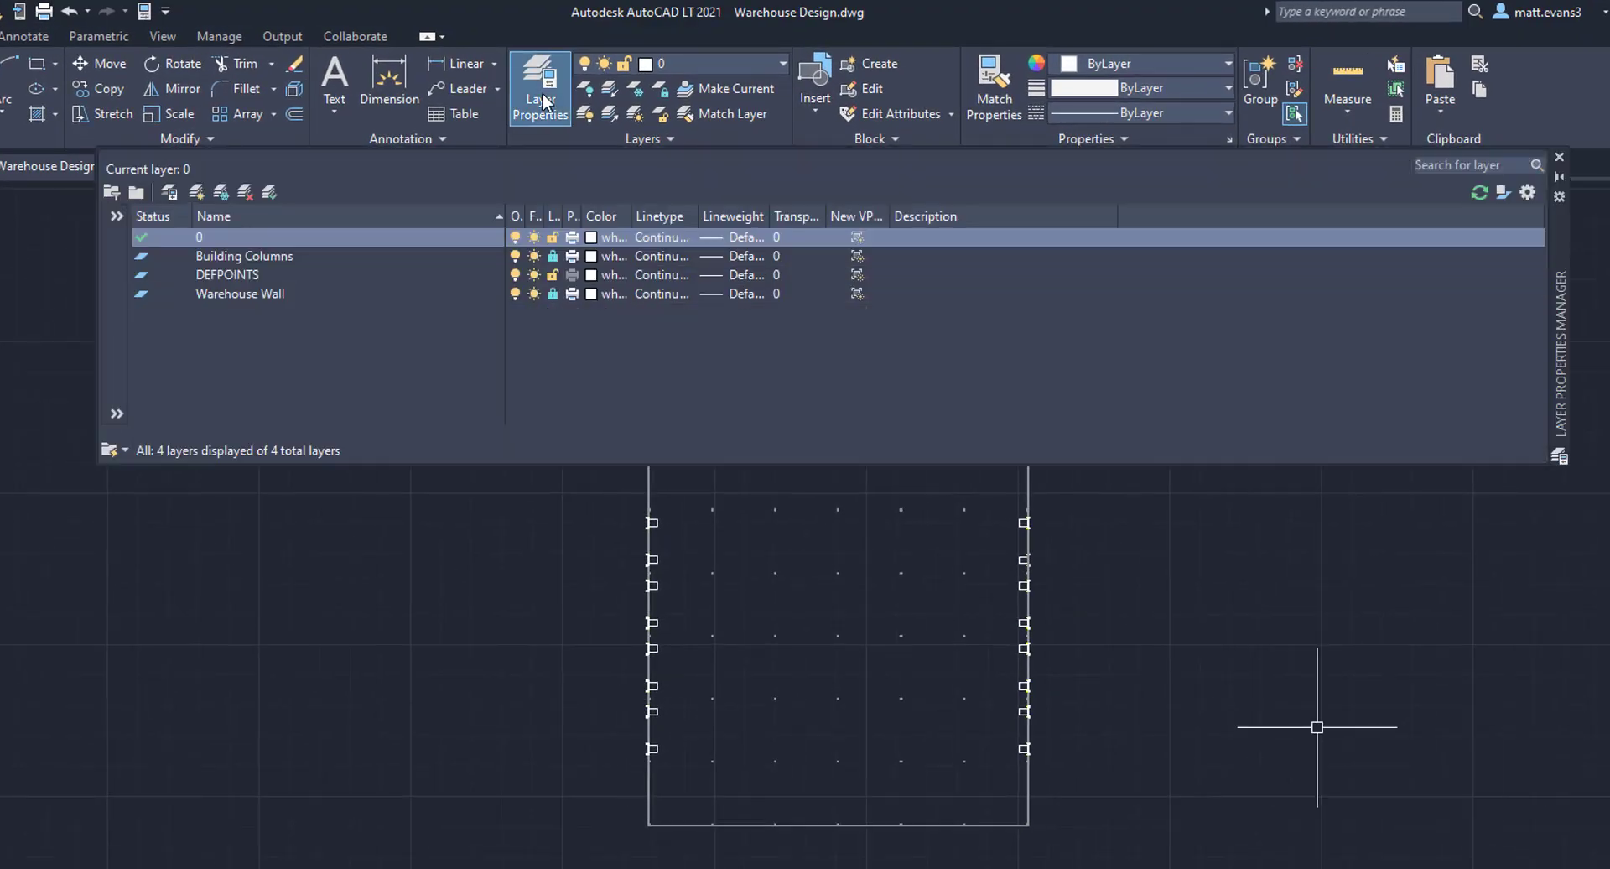
right_click(288, 339)
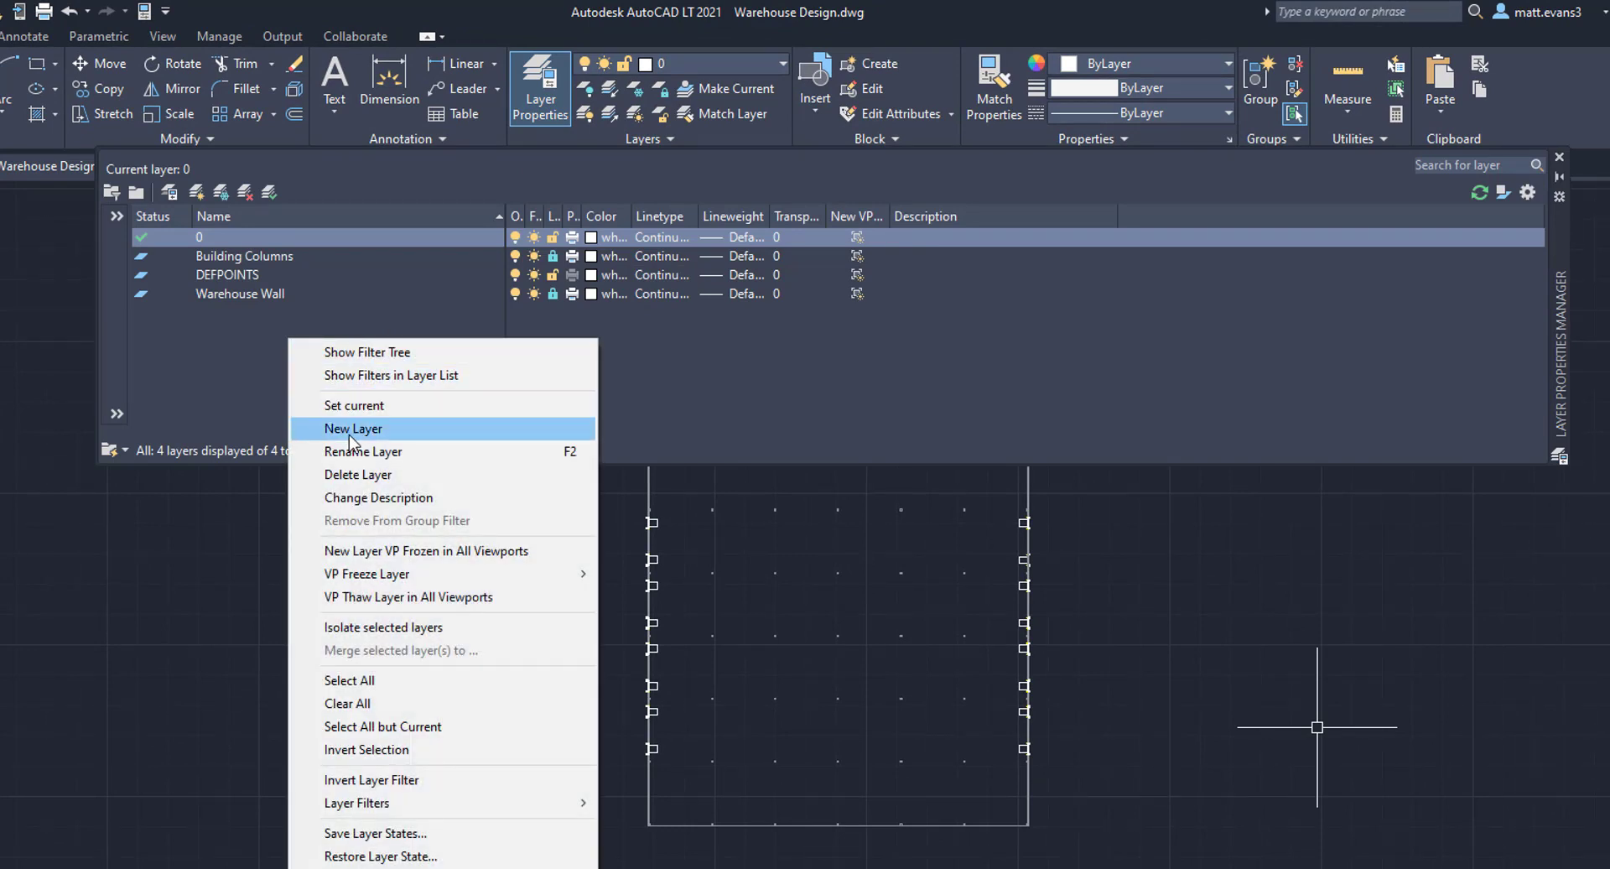
left_click(349, 434)
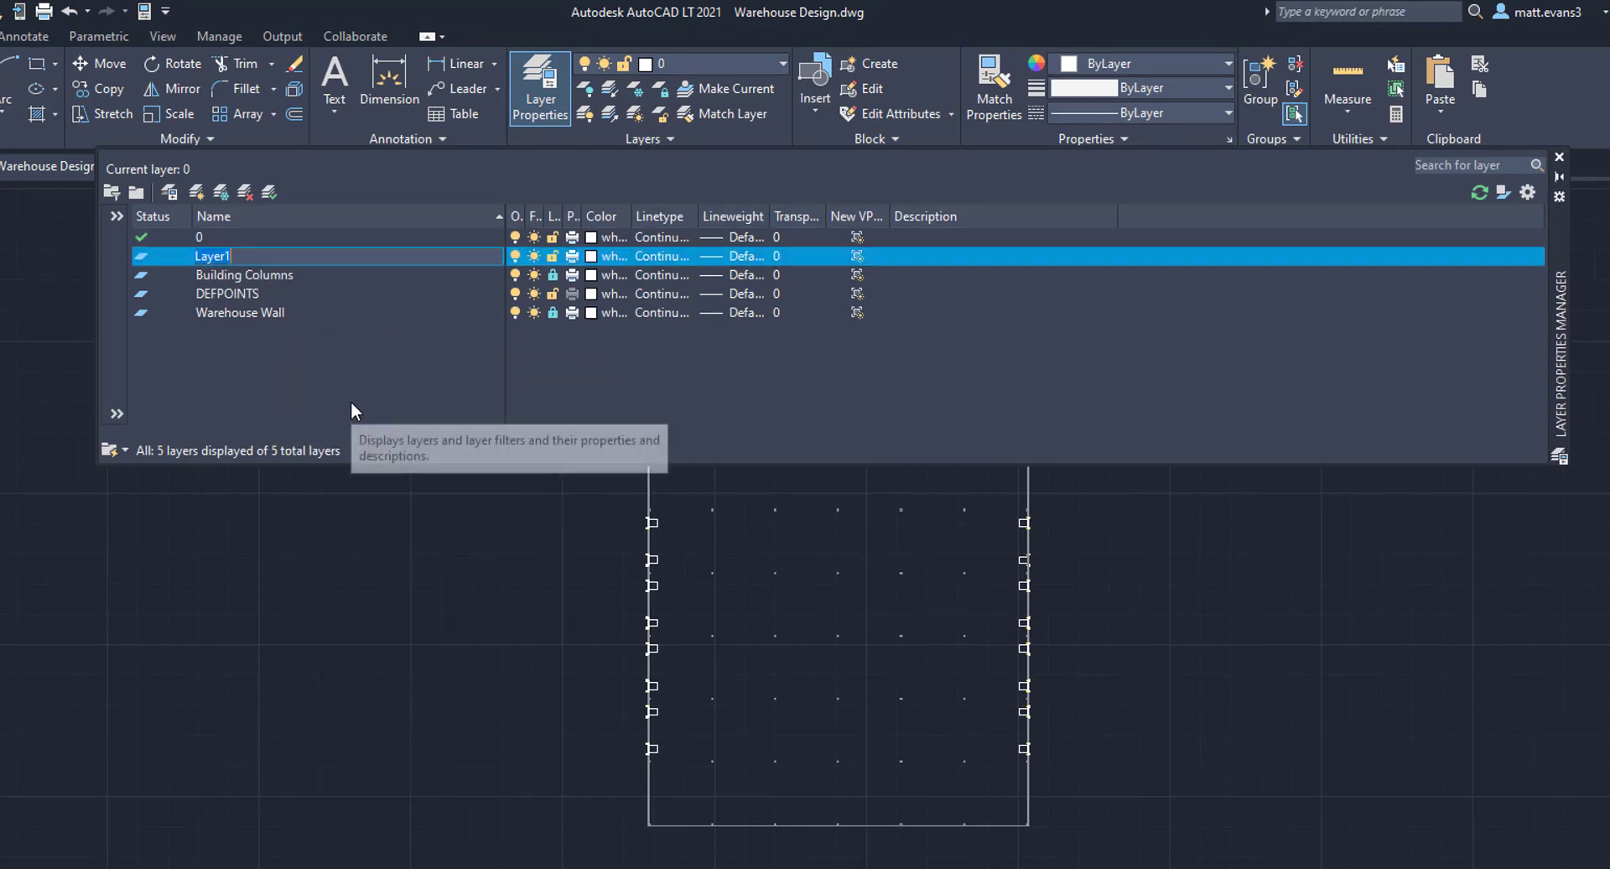
type("Dock Doors")
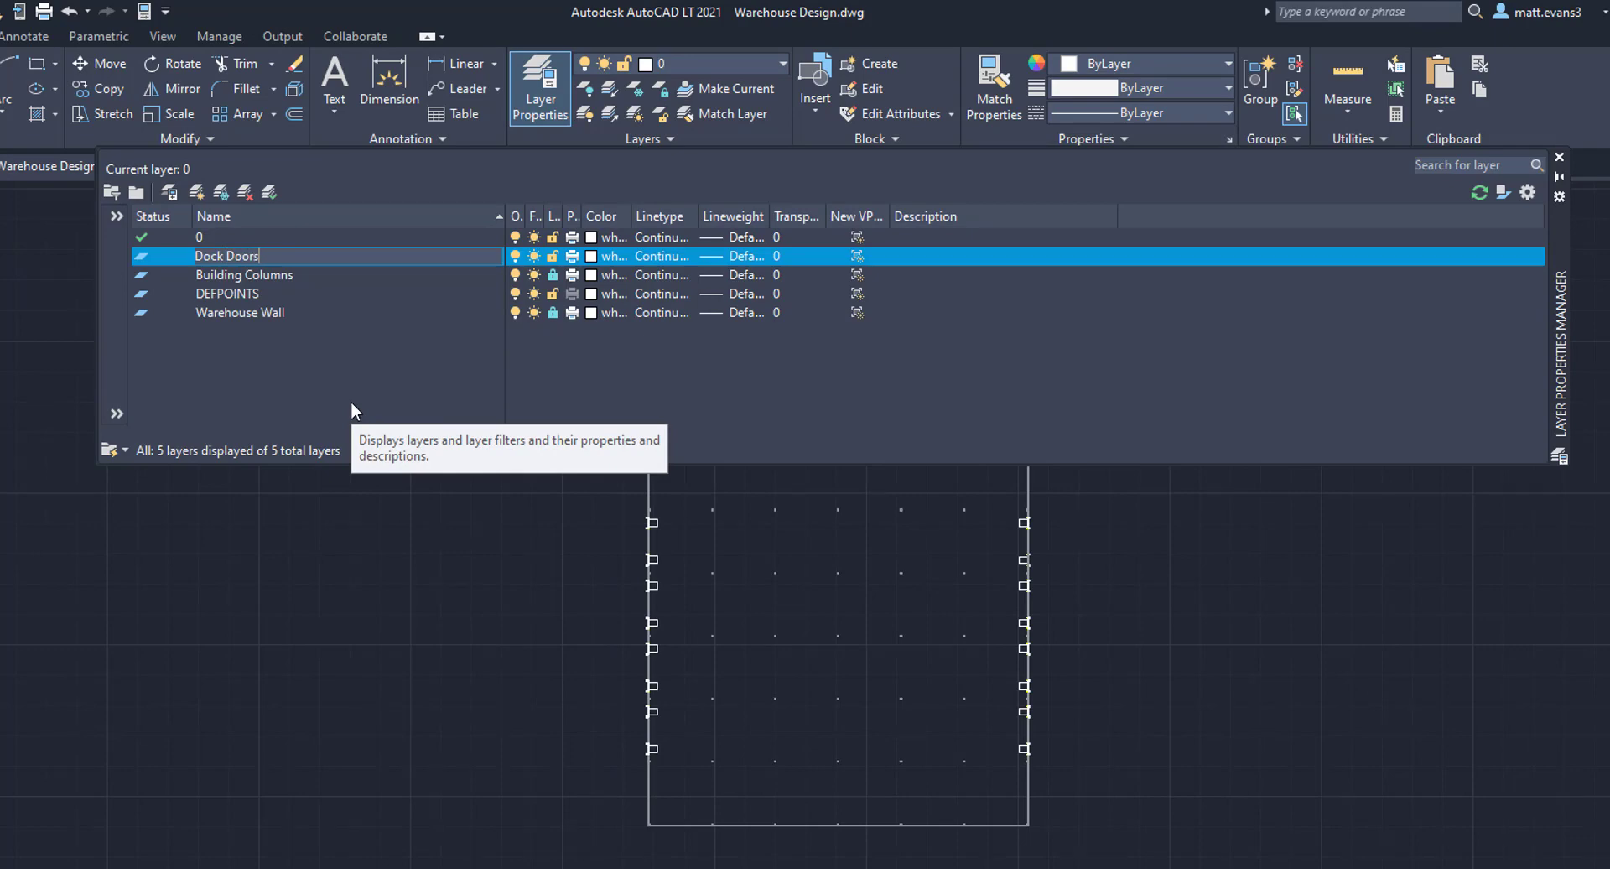
key("Return")
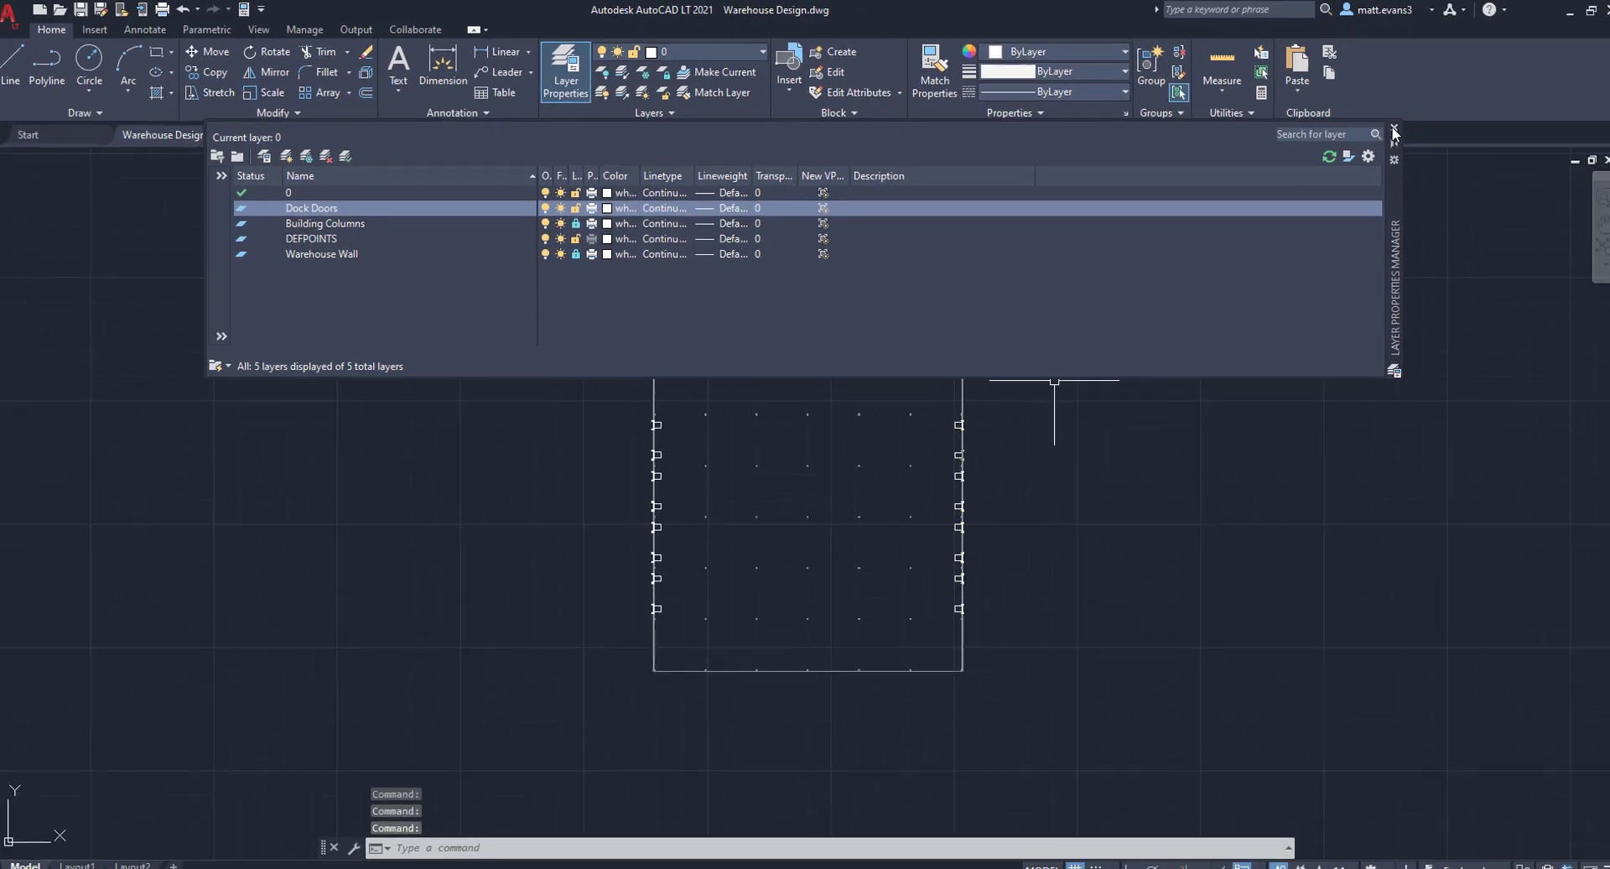
left_click(1393, 132)
Select one dock door, use Select Similar to grab all sixteen, and assign them to Dock Doors
scroll(973, 470, "up", 5)
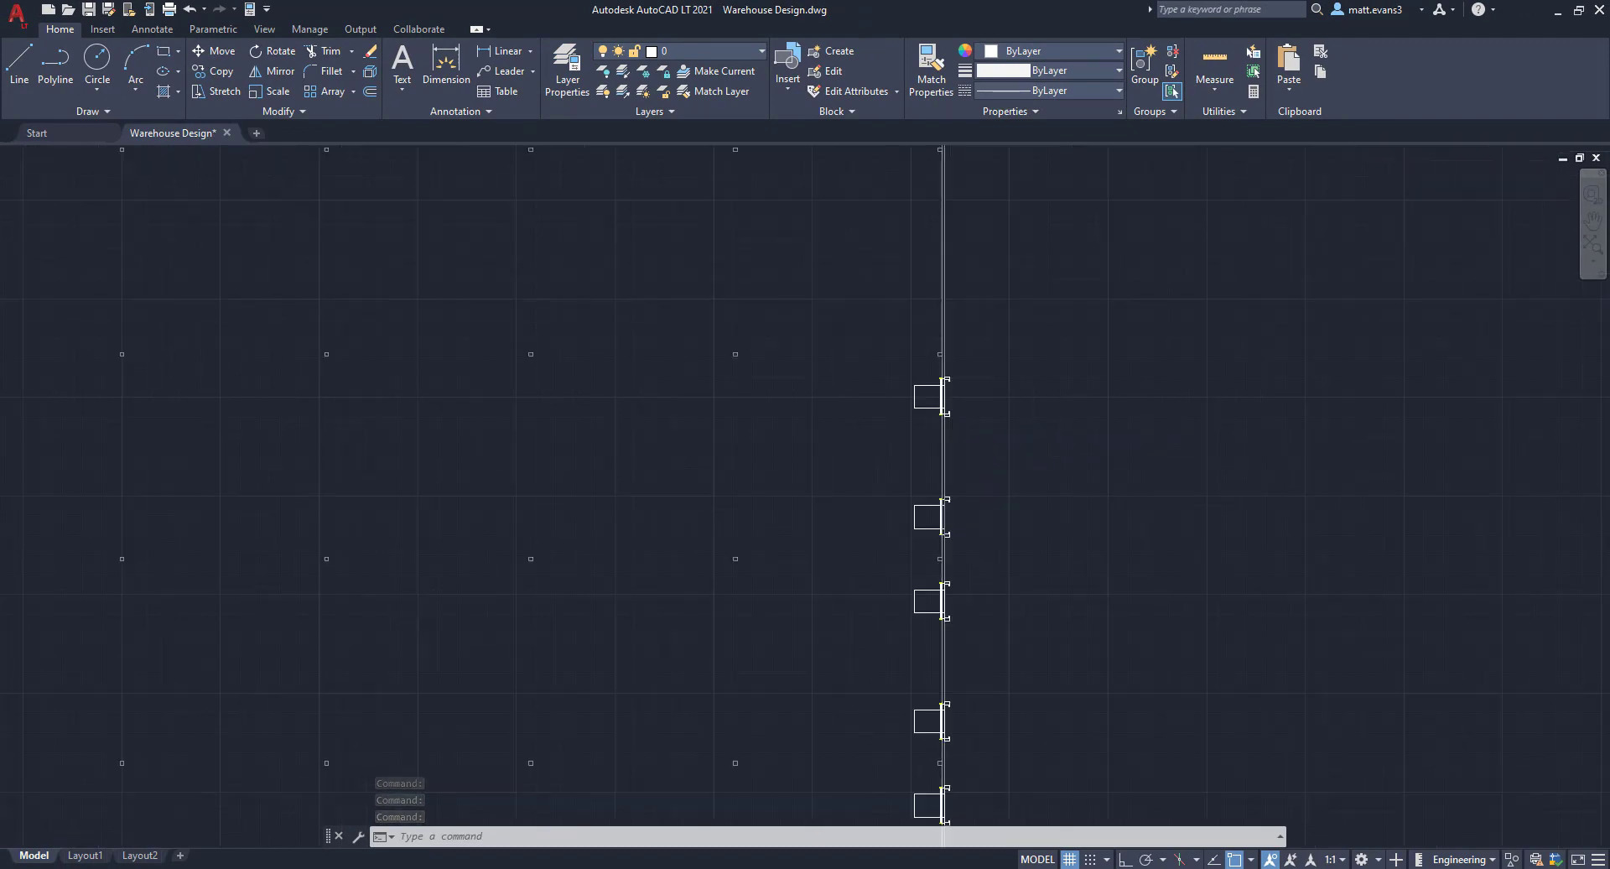
scroll(967, 430, "up", 2)
left_click(773, 277)
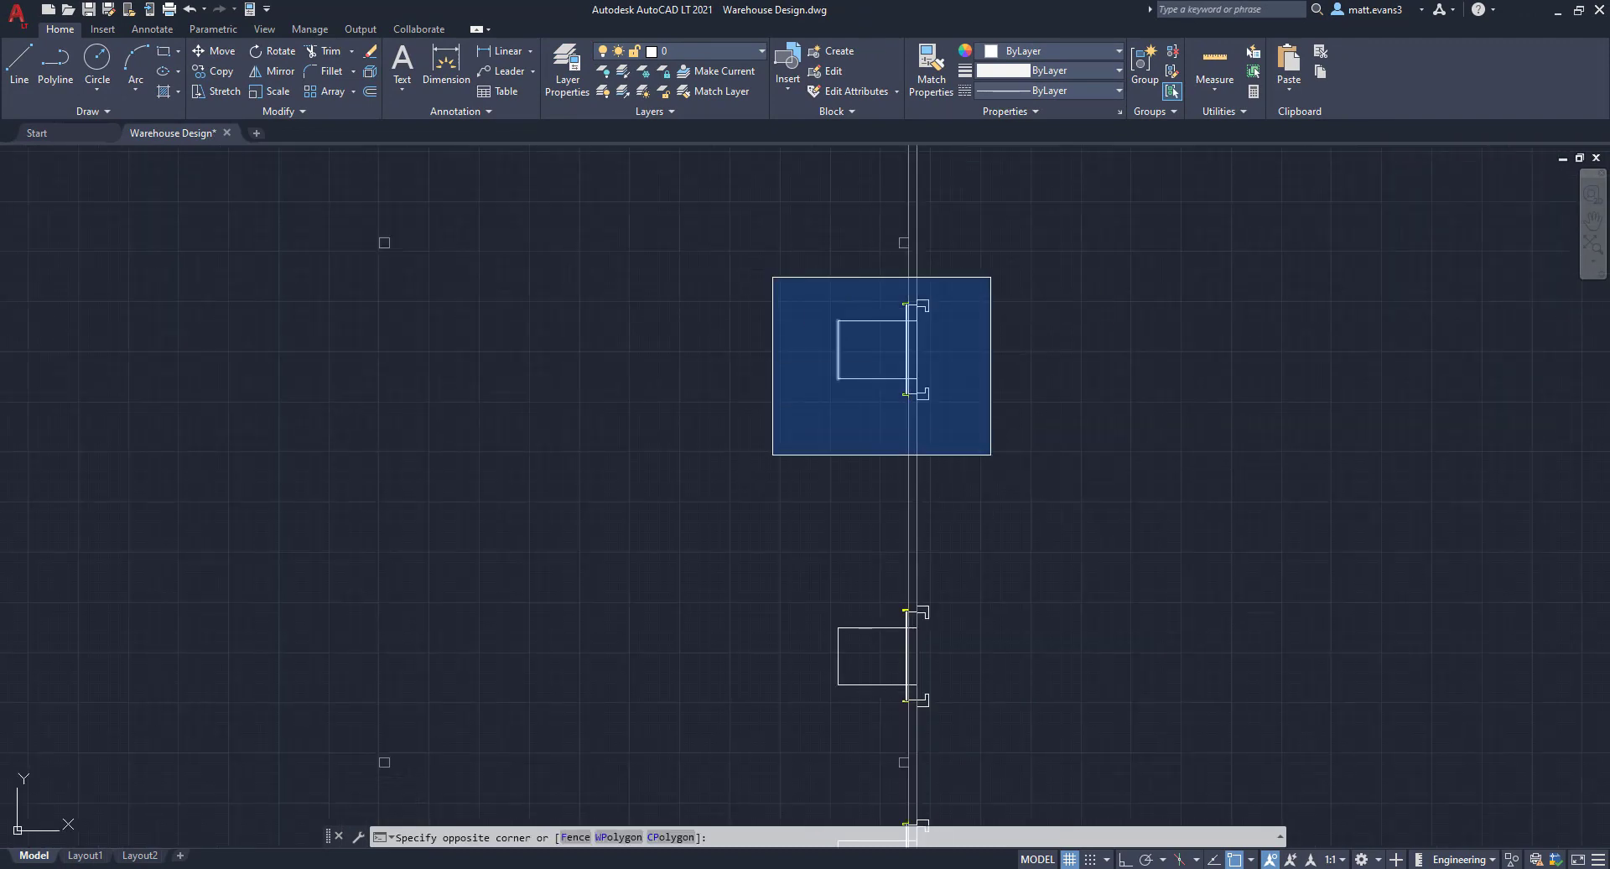
left_click(991, 454)
right_click(827, 435)
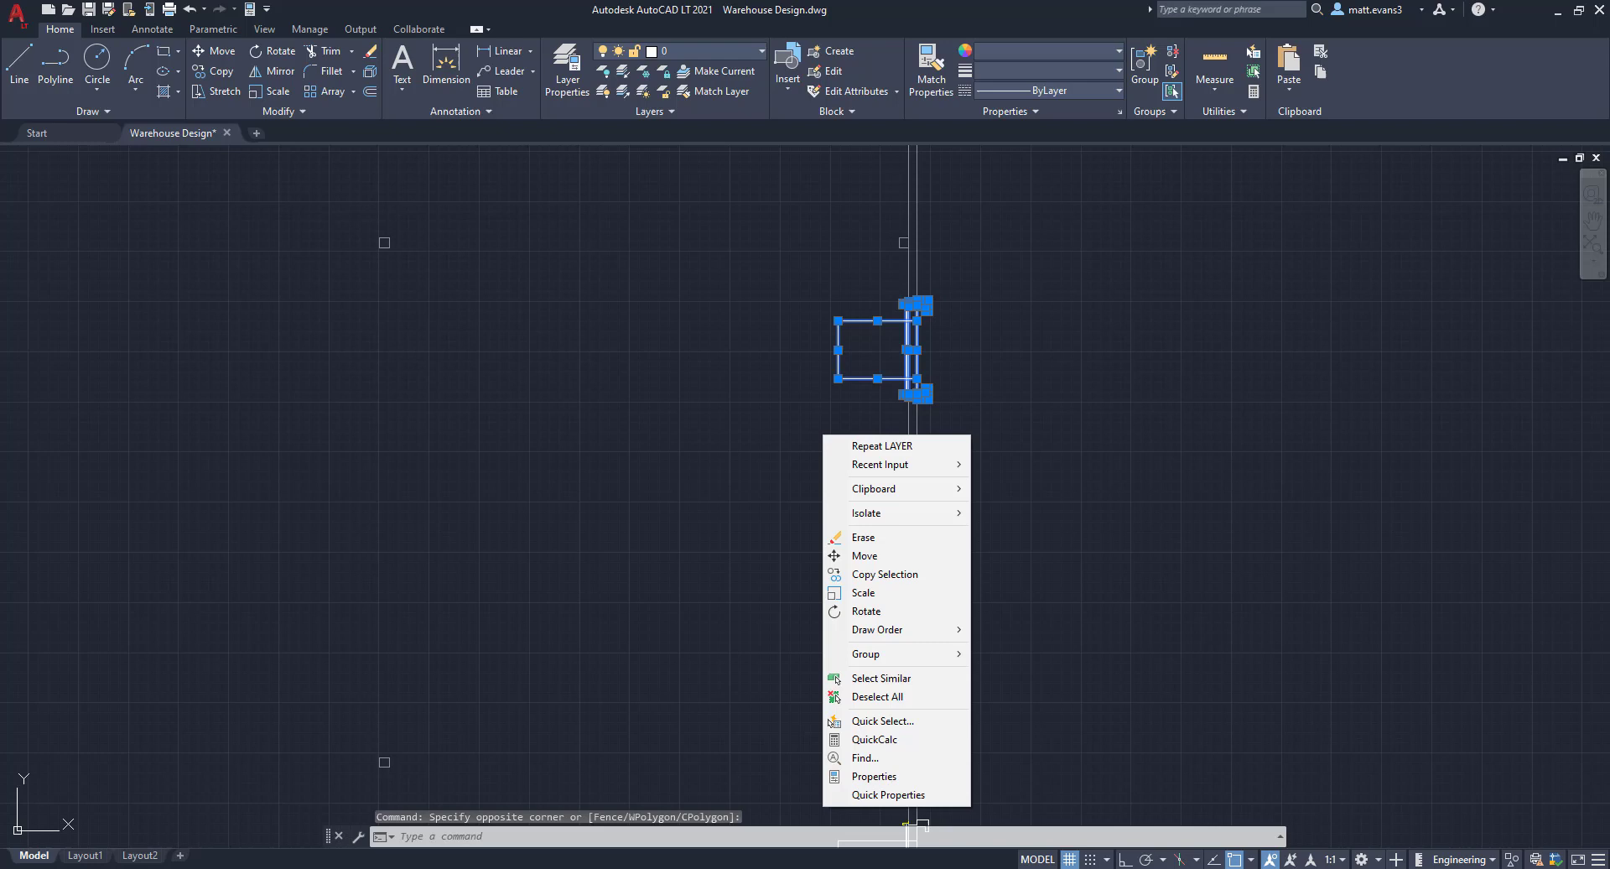
left_click(881, 678)
scroll(837, 603, "down", 8)
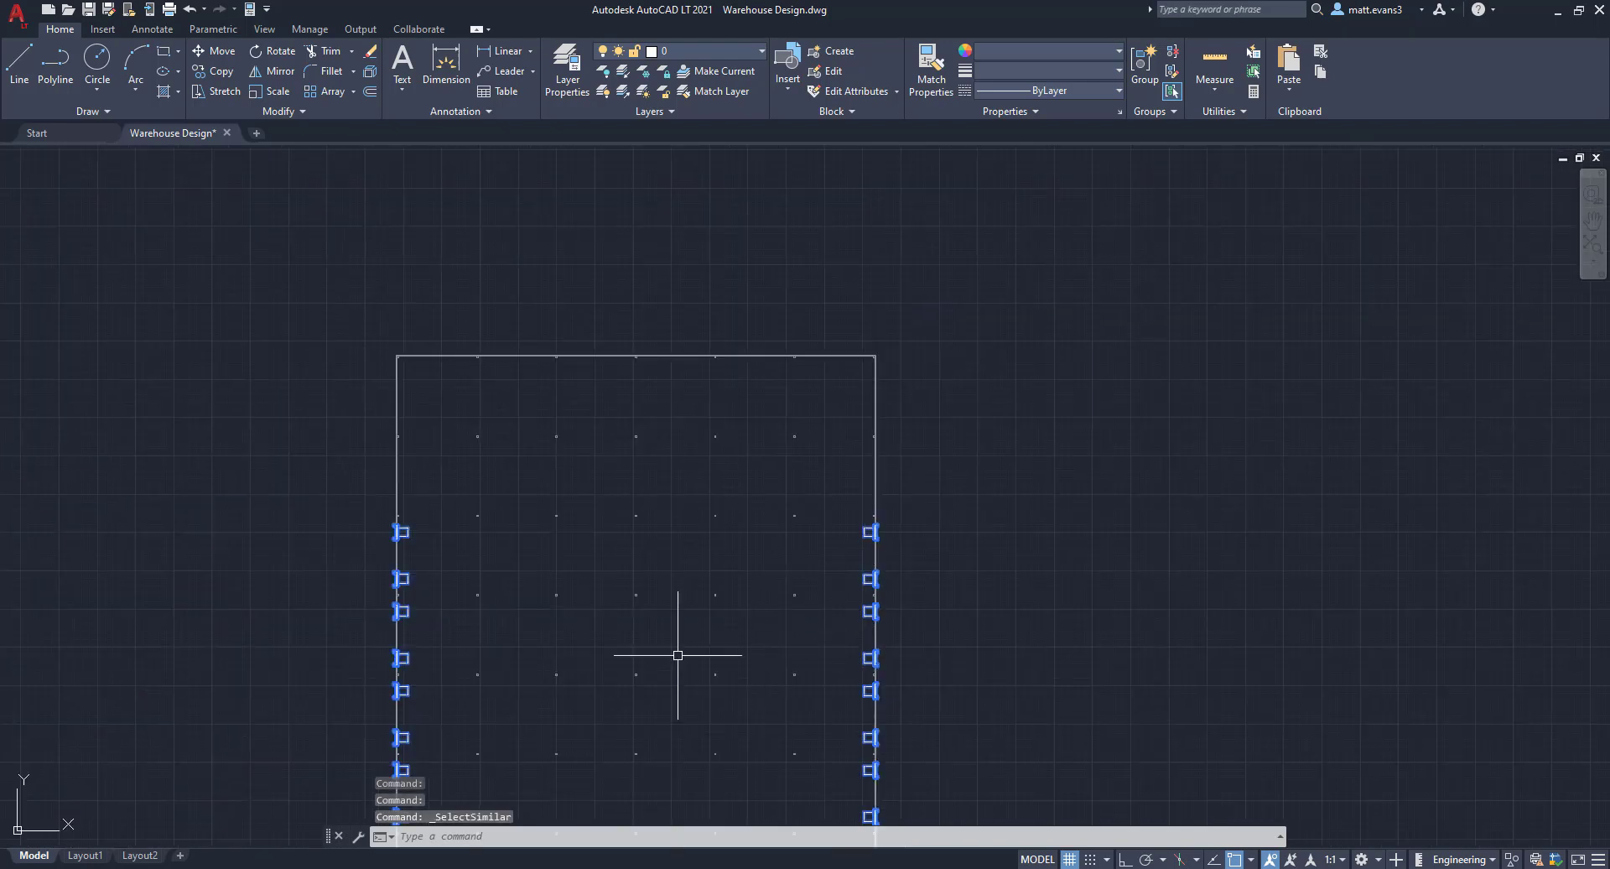
middle_click_drag(676, 653, 730, 497)
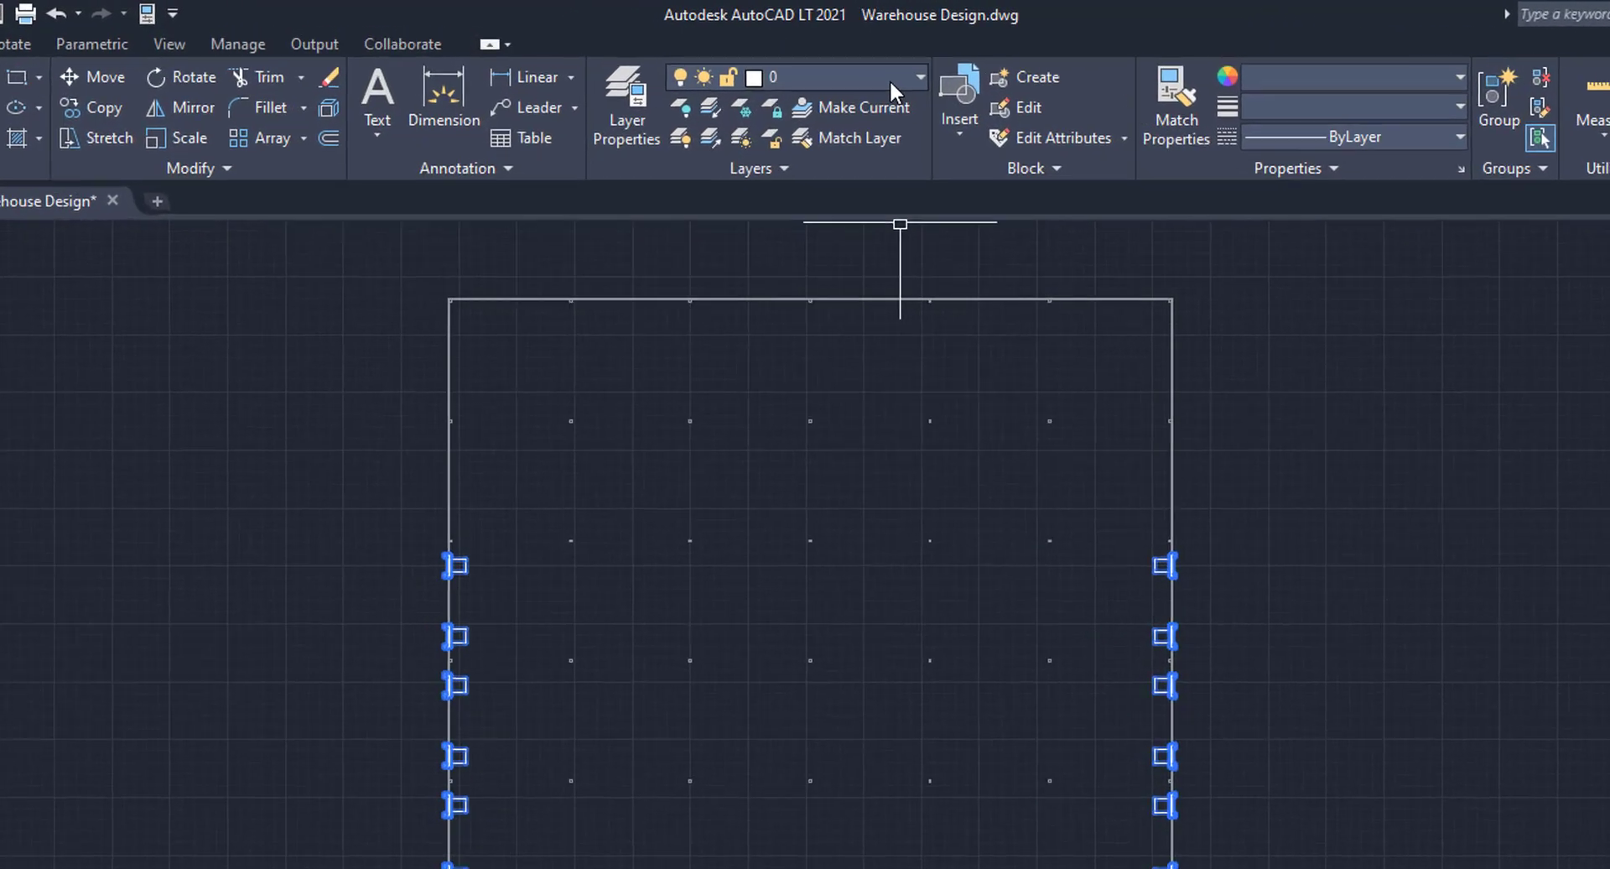
left_click(889, 80)
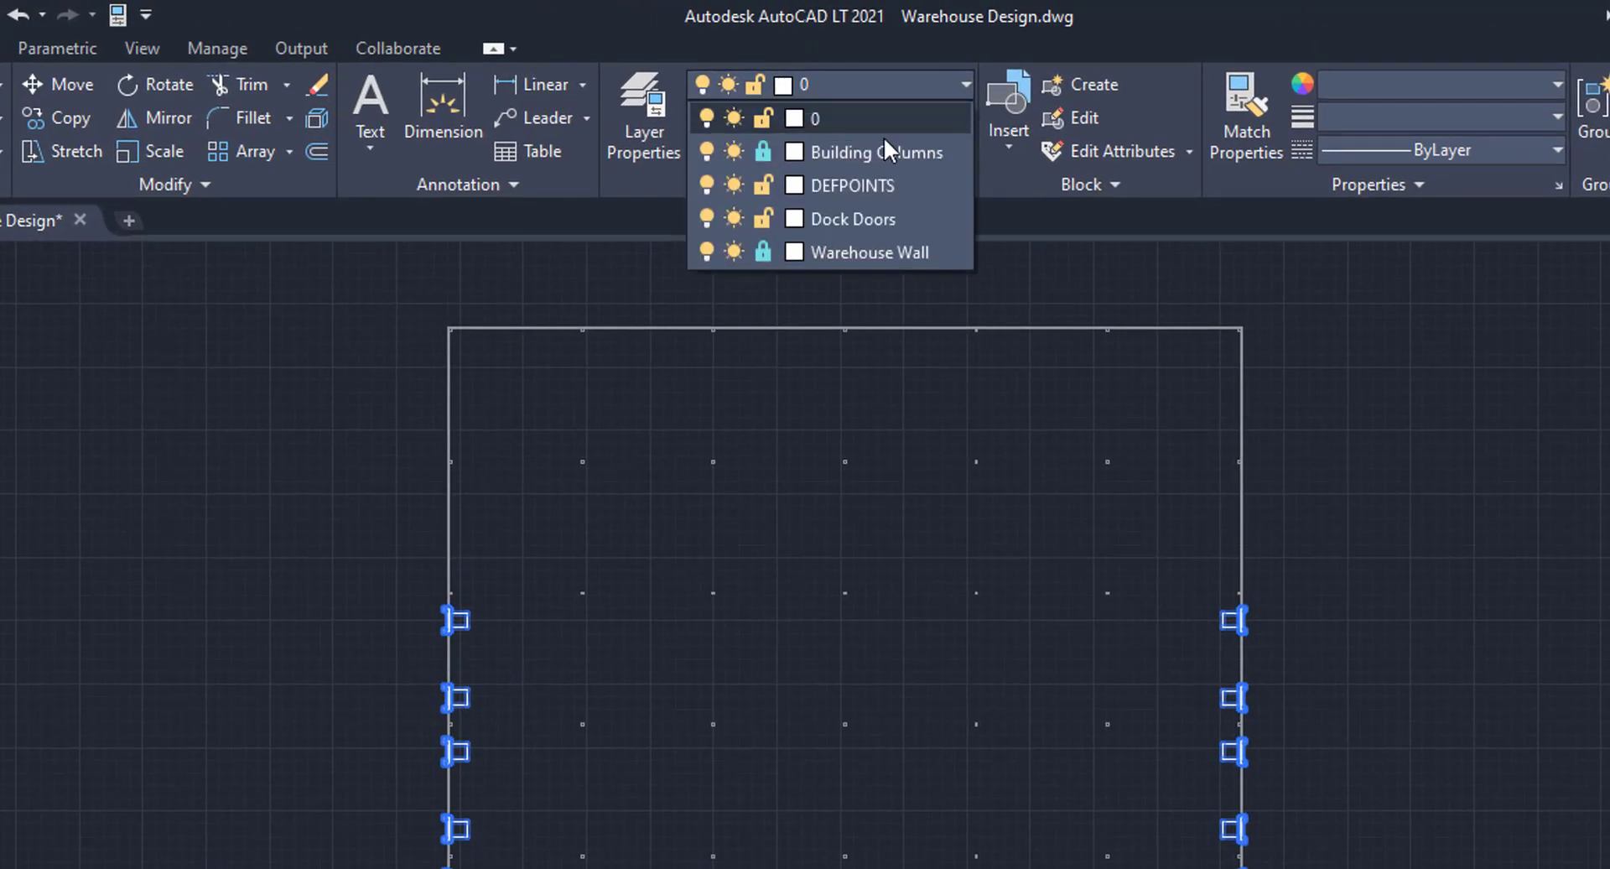
left_click(853, 217)
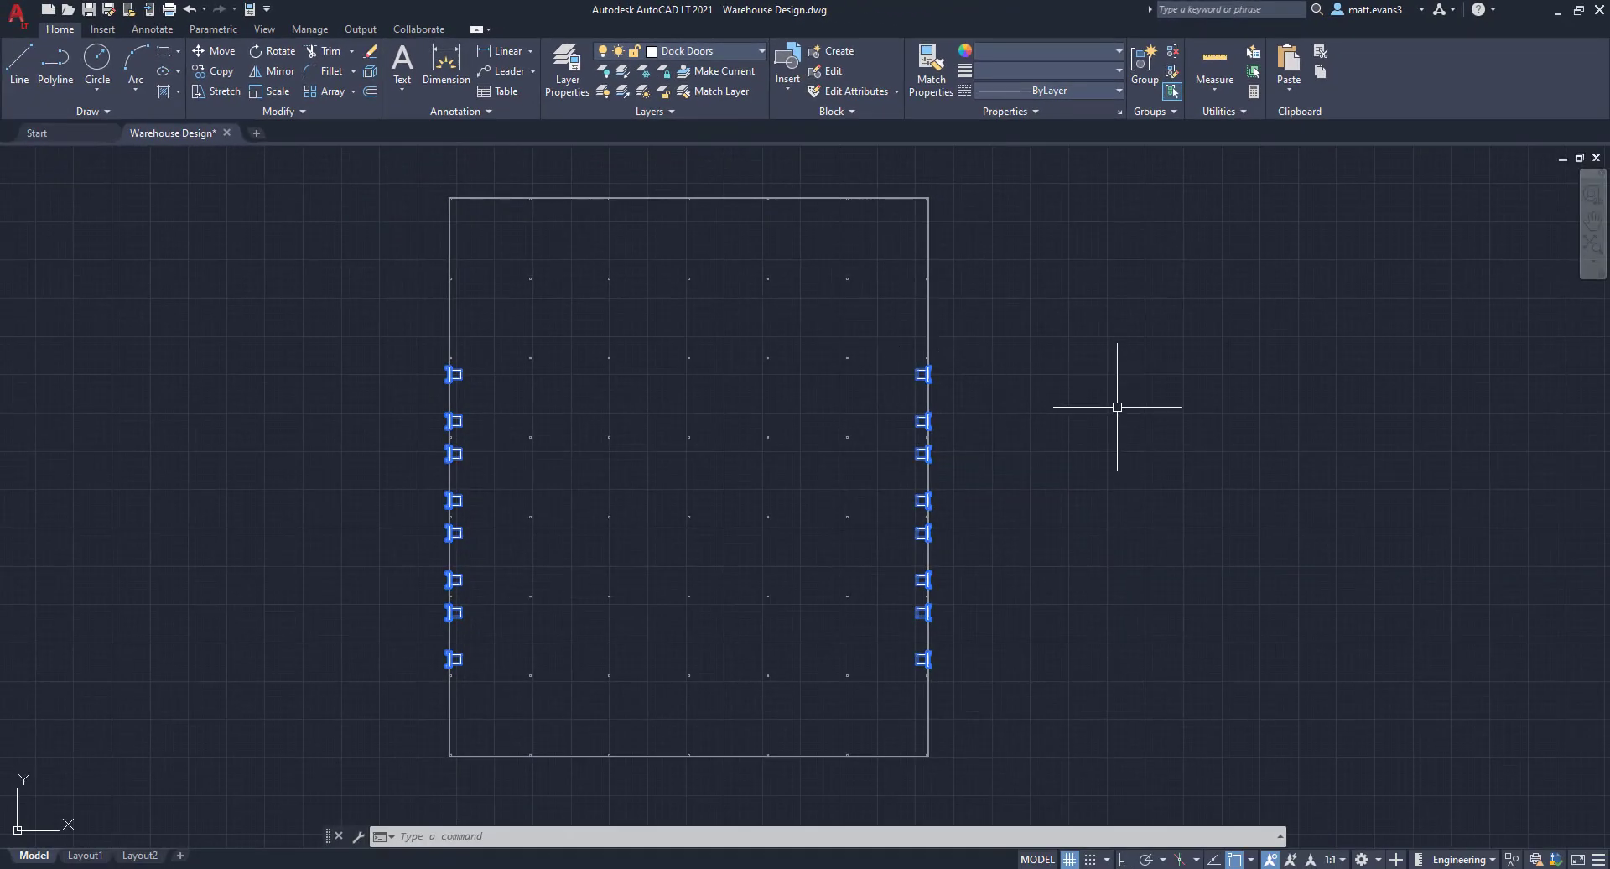
key("Escape")
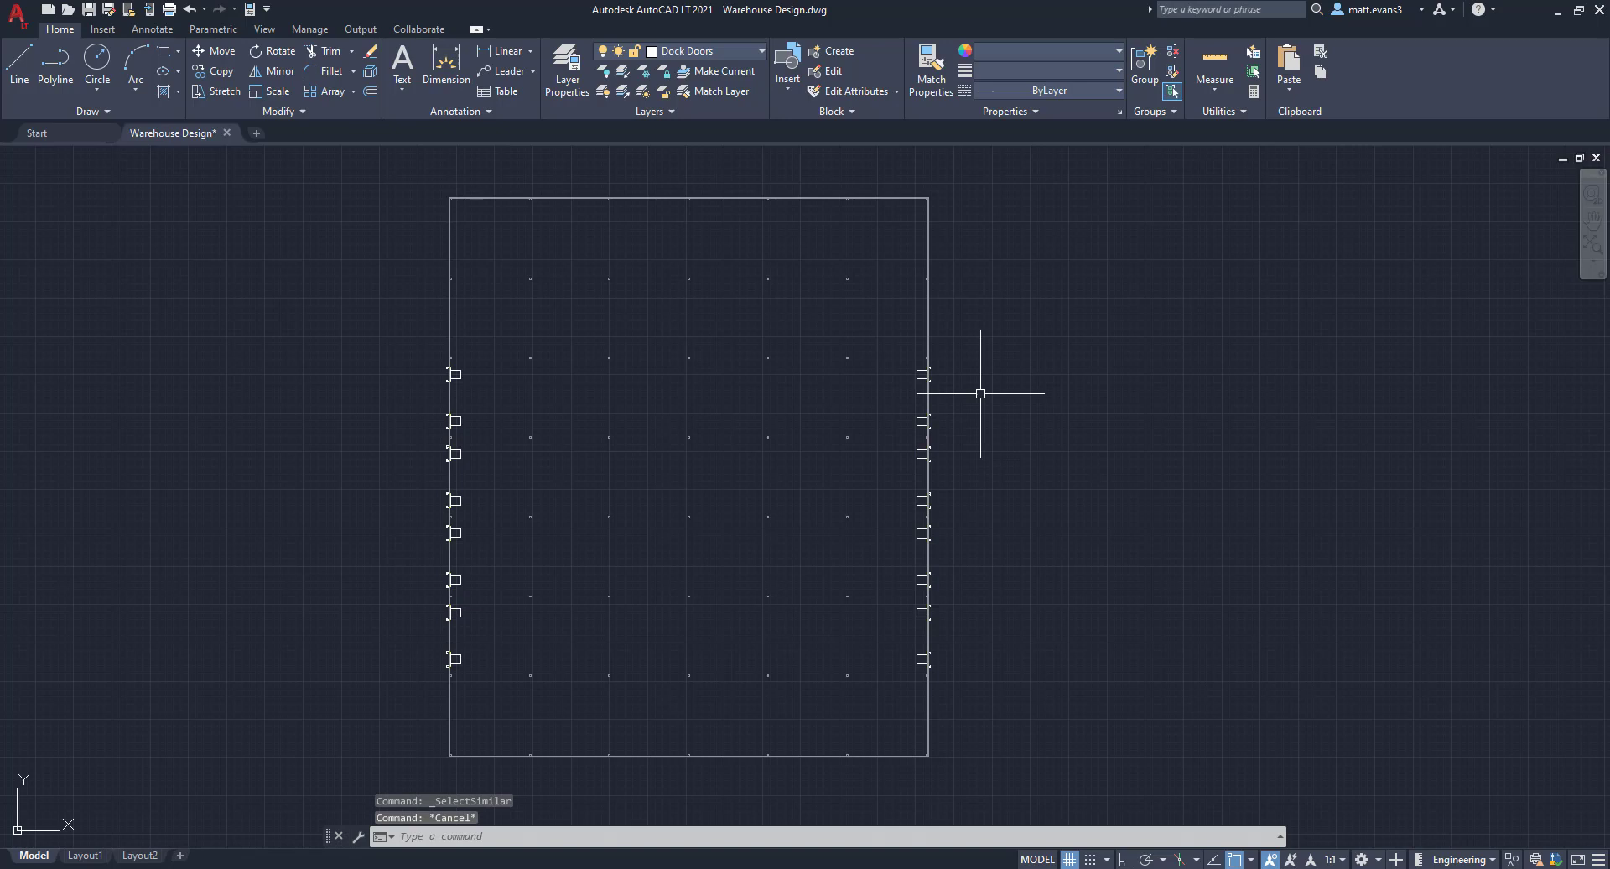
Check that a door is on Dock Doors, then lock the Dock Doors layer
left_click(920, 374)
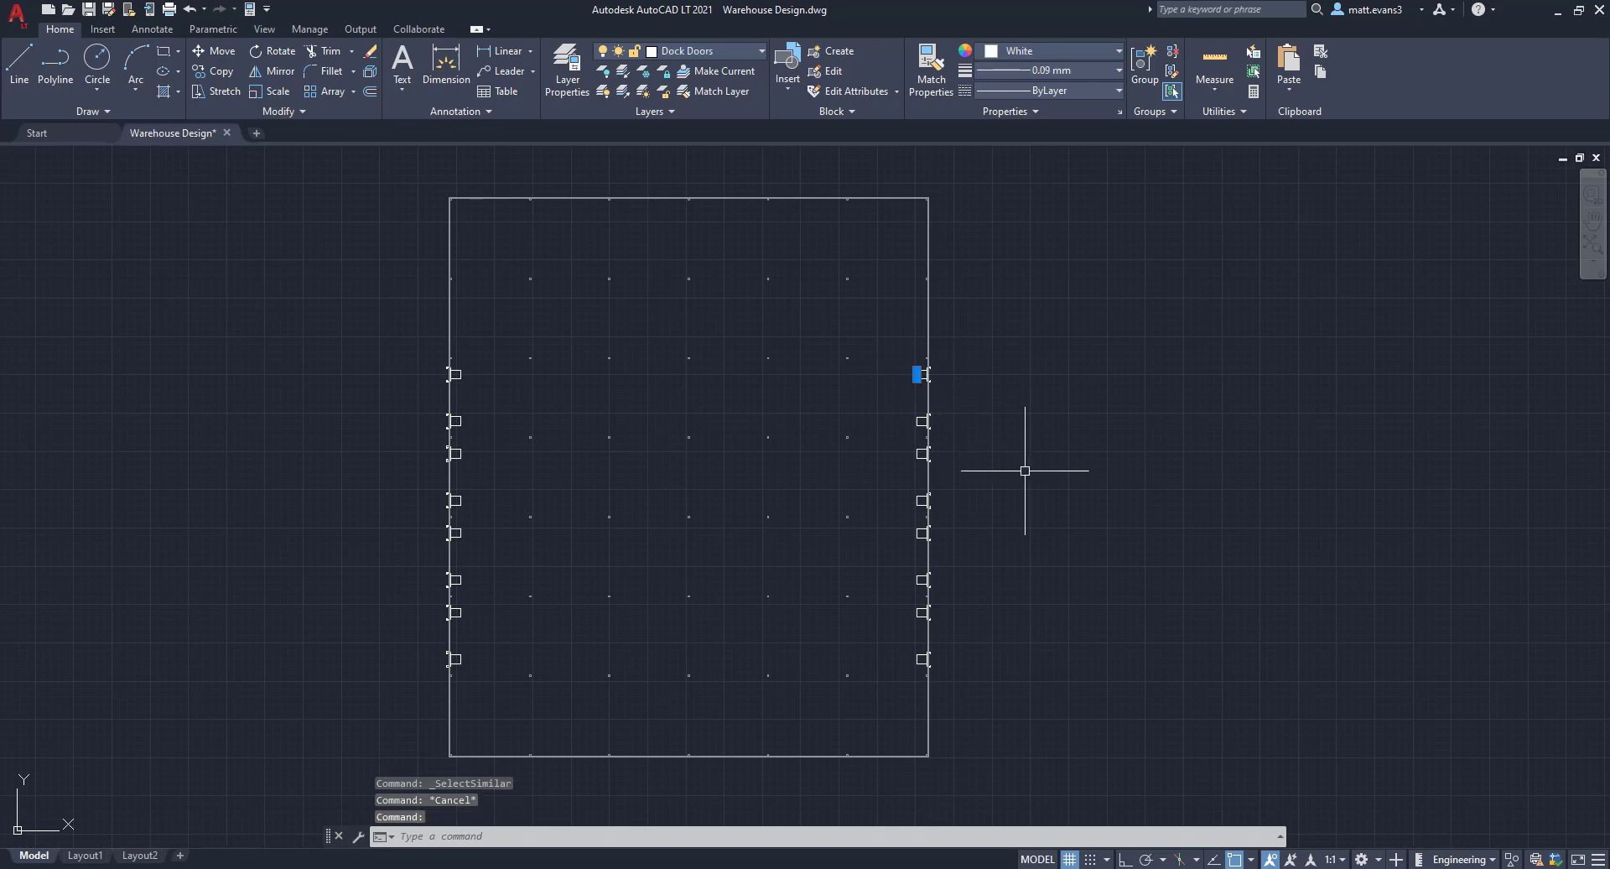
scroll(936, 382, "up", 6)
scroll(726, 263, "down", 3)
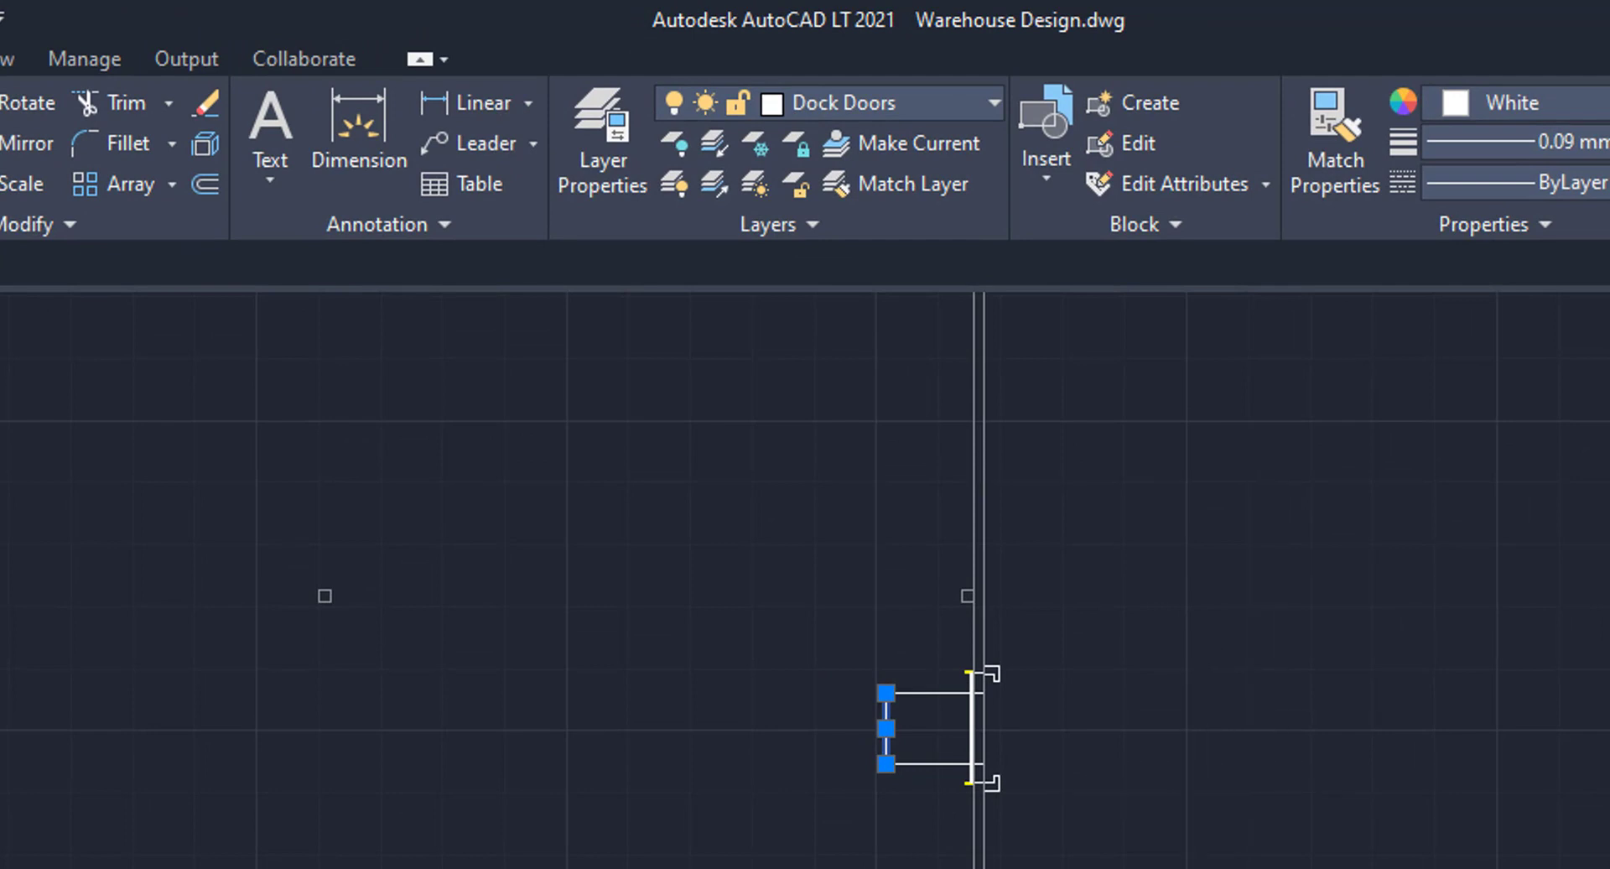
key("Escape")
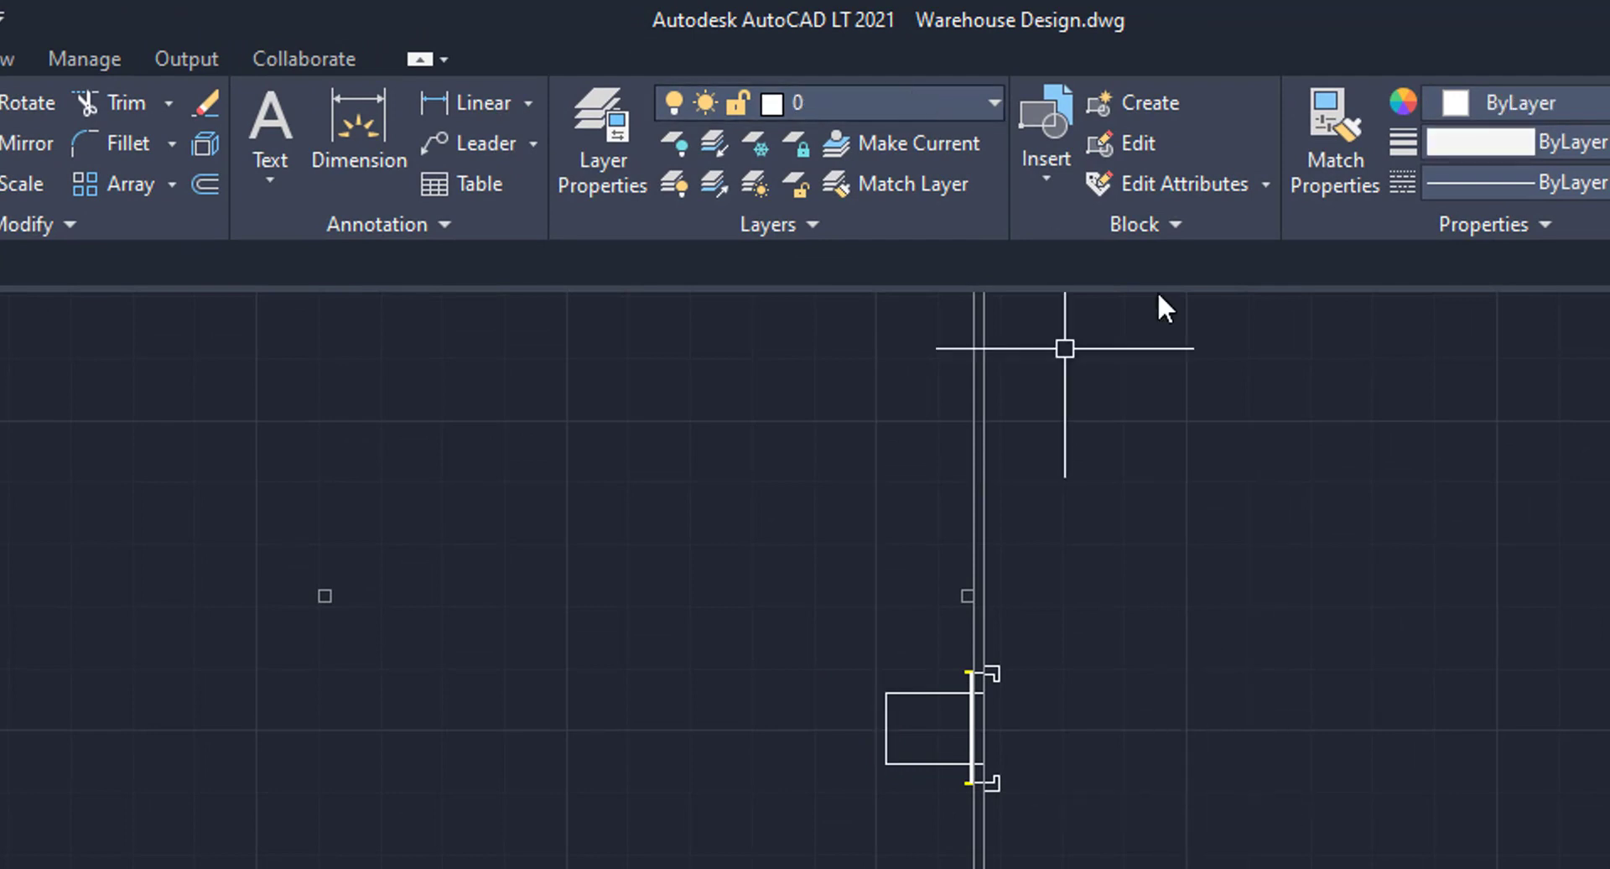
left_click(921, 103)
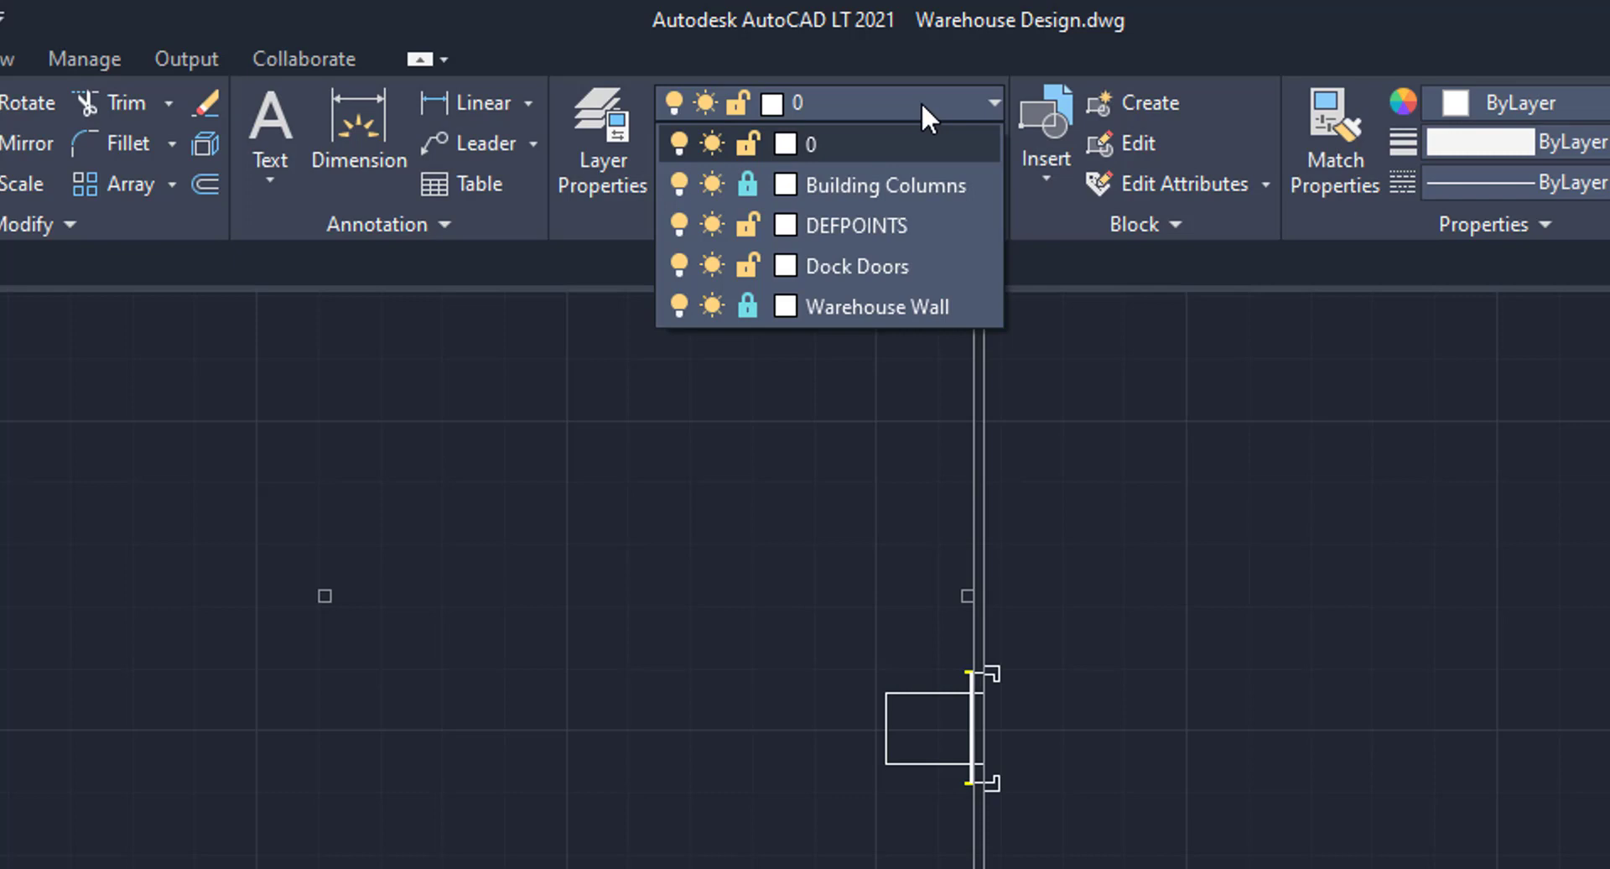
left_click(745, 267)
scroll(680, 790, "down", 2)
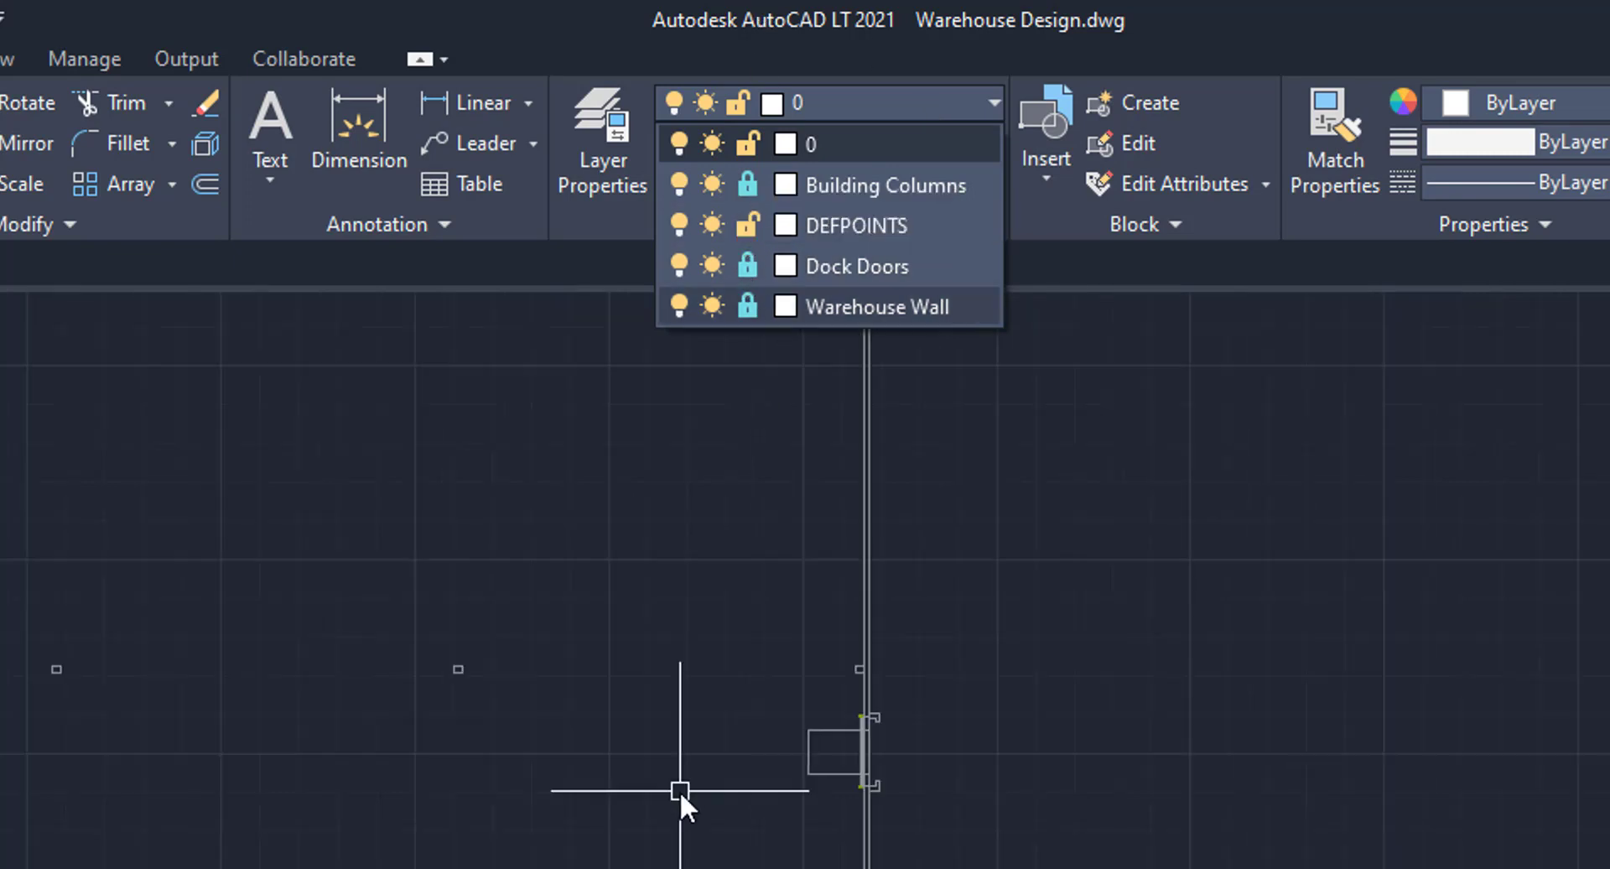
scroll(679, 790, "down", 3)
Dismiss the Layer dropdown by clicking in the drawing area
left_click(629, 856)
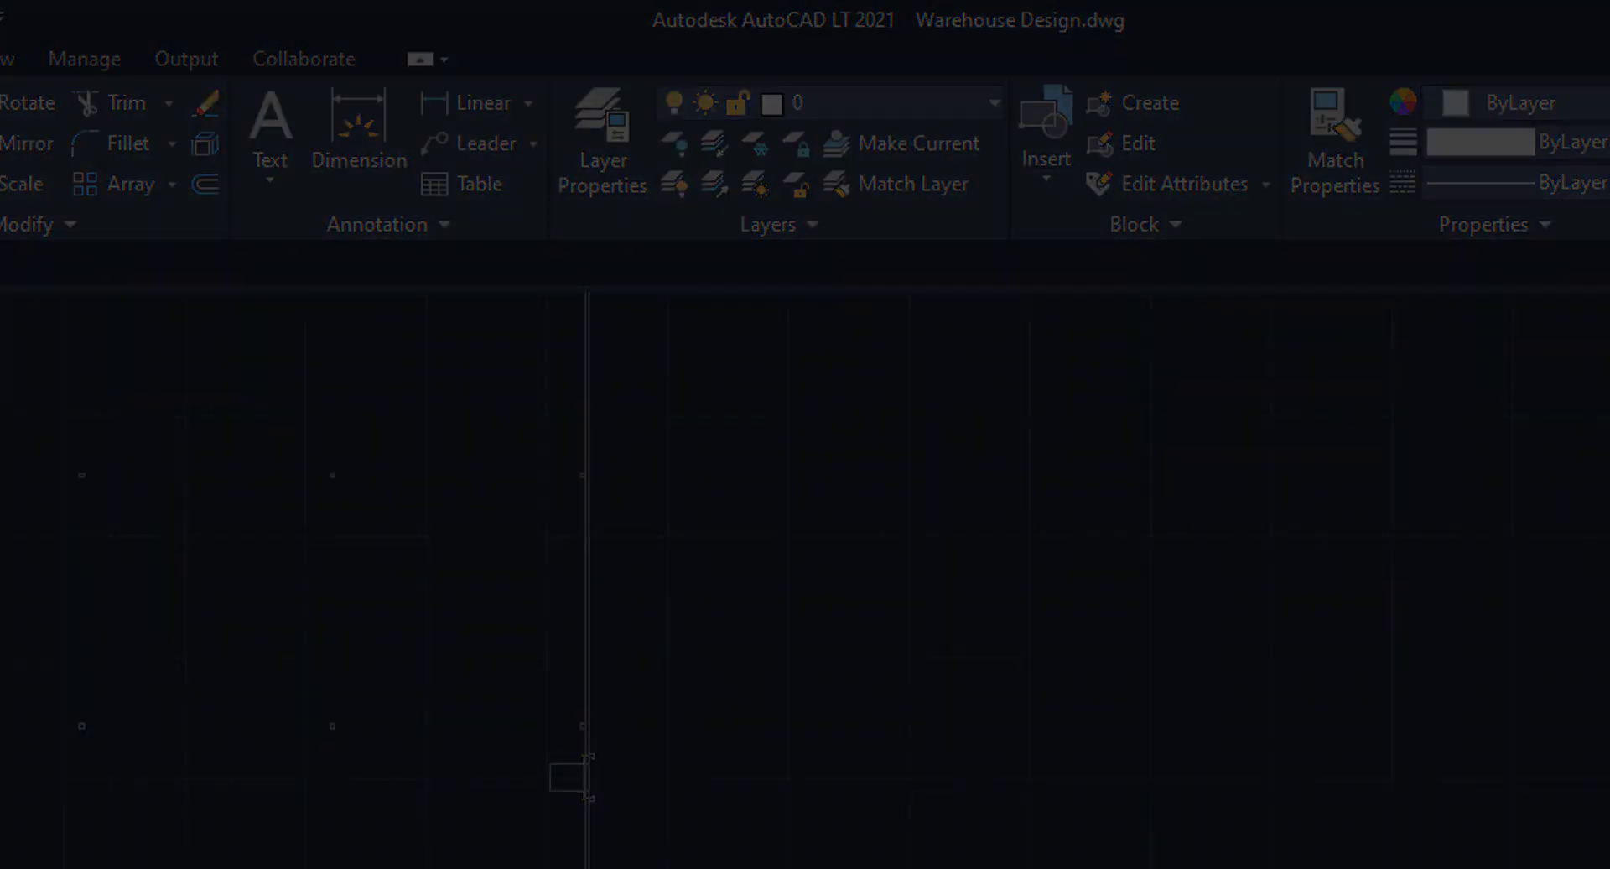